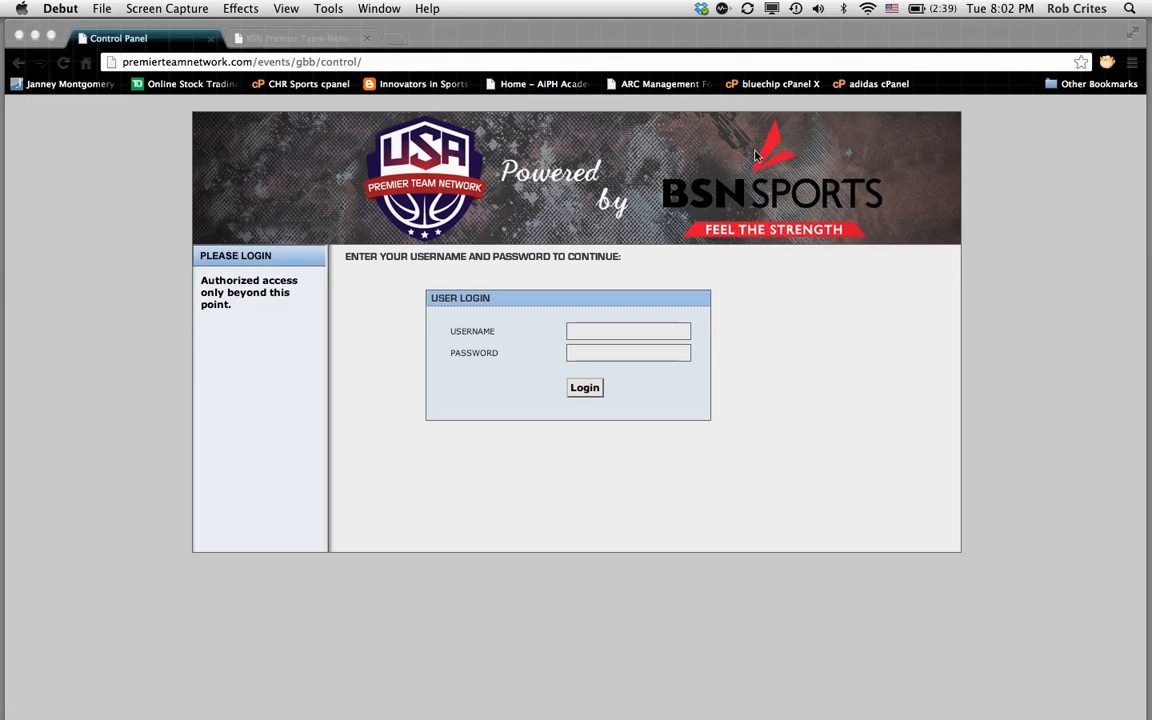
Step: Log in to the control panel with the administrator's username and password
{"action": "left_click", "coordinate": [572, 333]}
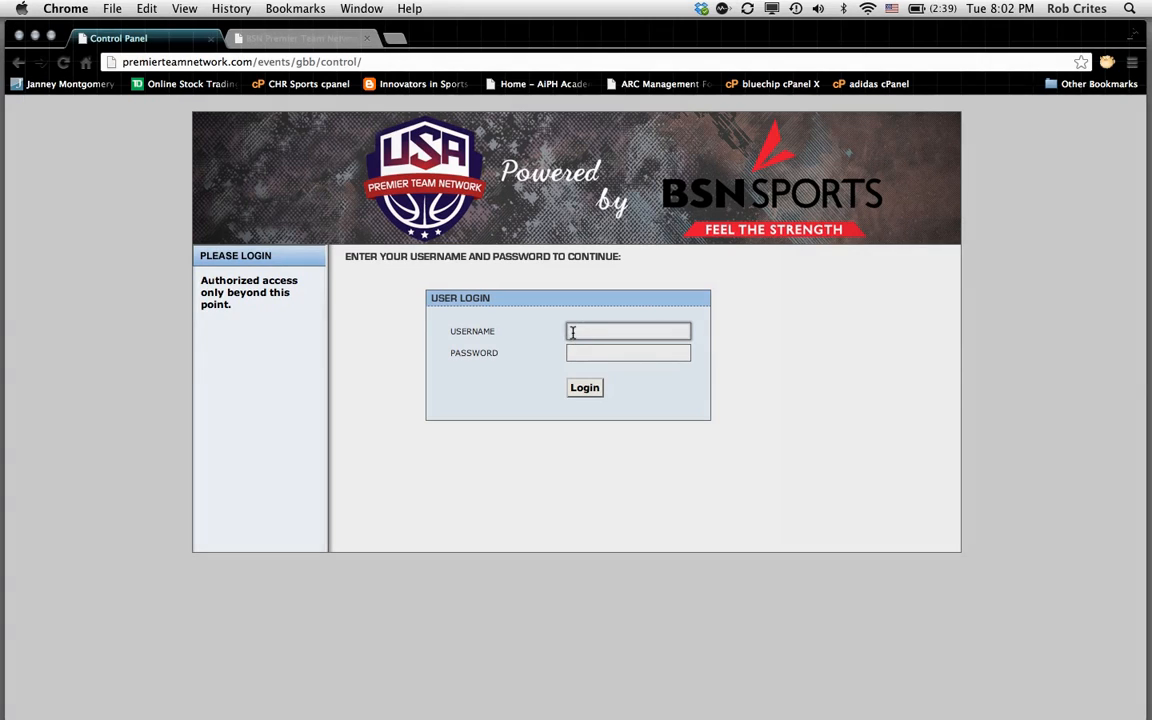
{"action": "type", "text": "robert"}
{"action": "left_click", "coordinate": [591, 352]}
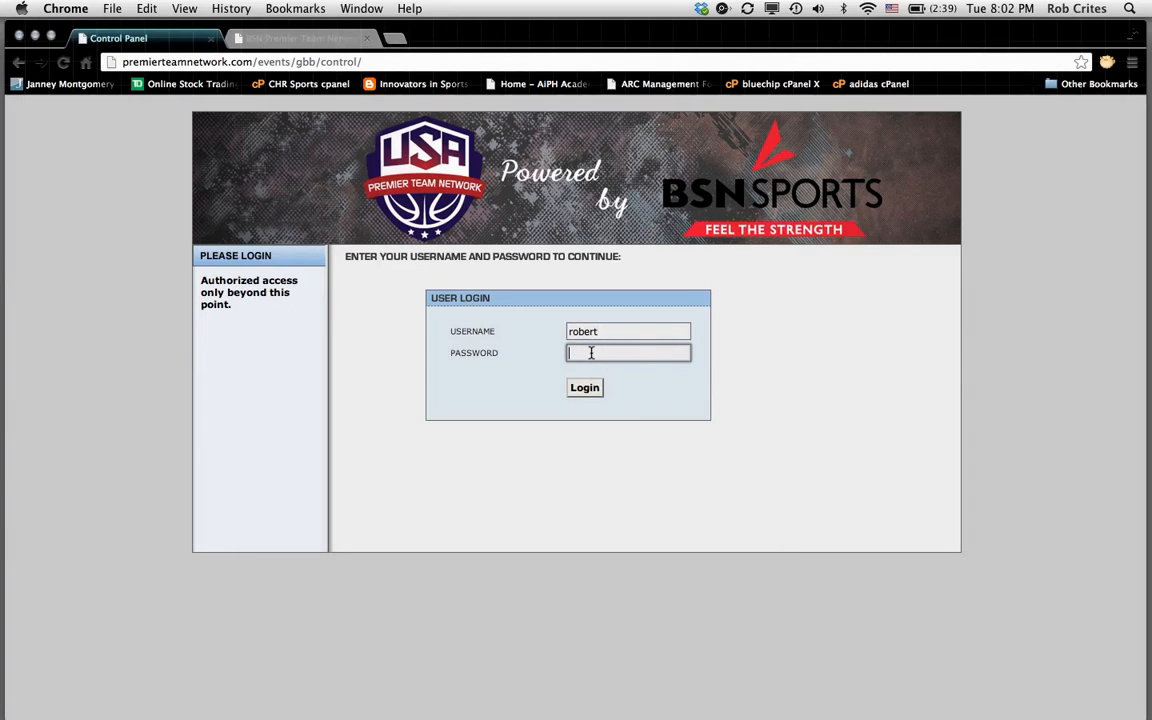
{"action": "type", "text": "••••••"}
{"action": "left_click", "coordinate": [590, 389]}
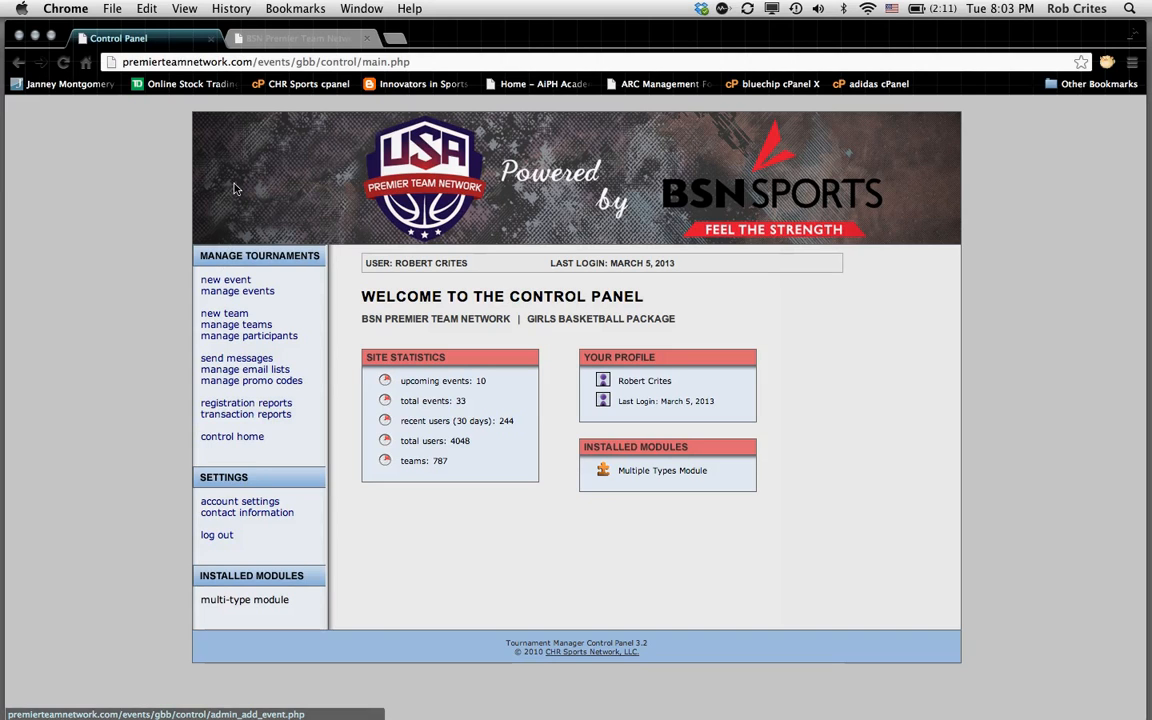
Step: Switch to the public site tab showing the national tournaments listing
{"action": "left_click", "coordinate": [296, 40]}
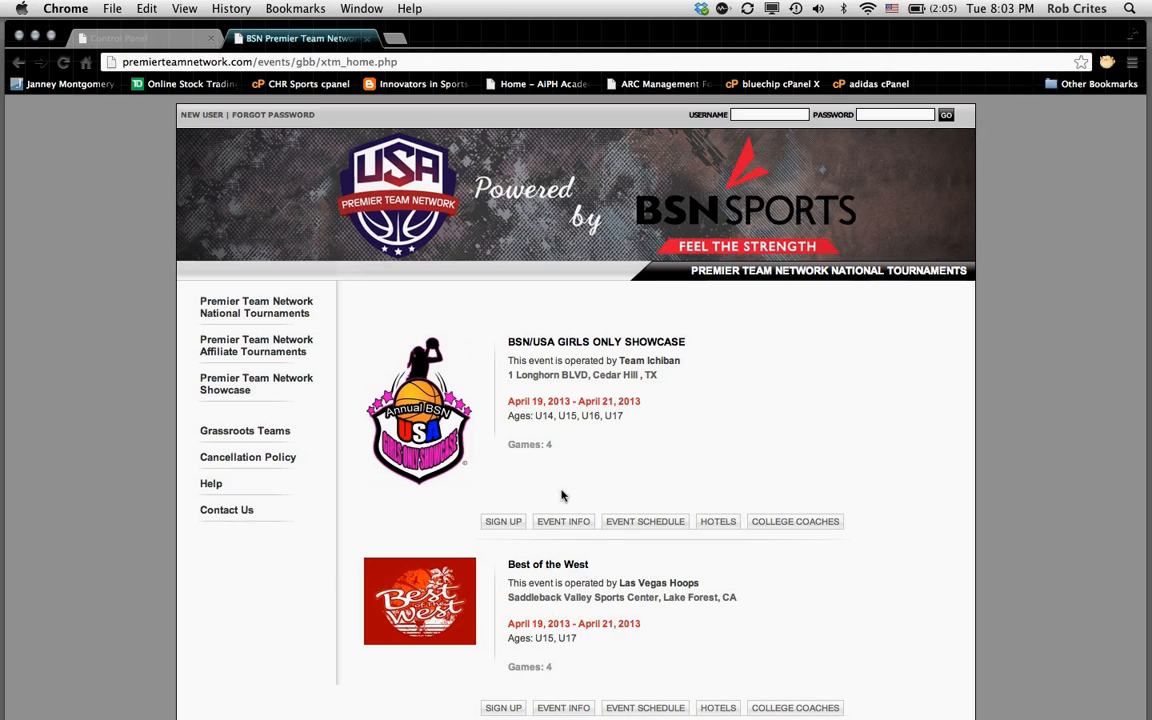
Step: Review the BSN/USA Girls Only Showcase event info ($425 fee), then return to the Control Panel
{"action": "left_click", "coordinate": [564, 524]}
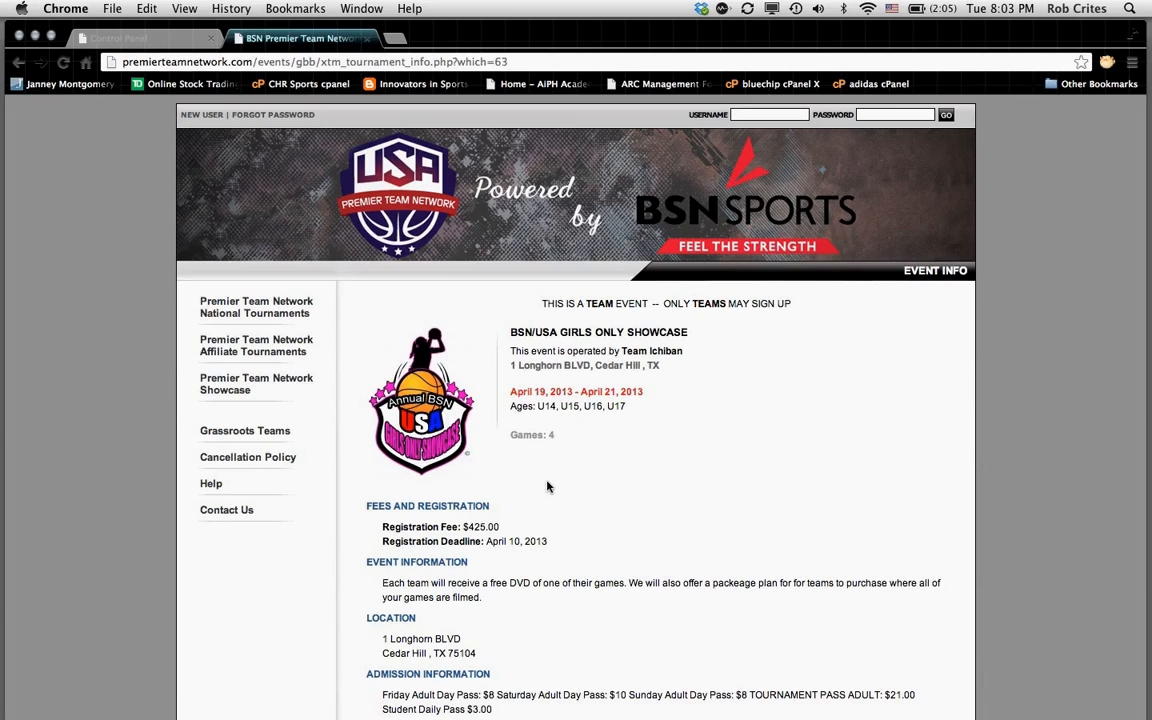
{"action": "scroll", "coordinate": [547, 487], "scroll_direction": "down", "scroll_amount": 3}
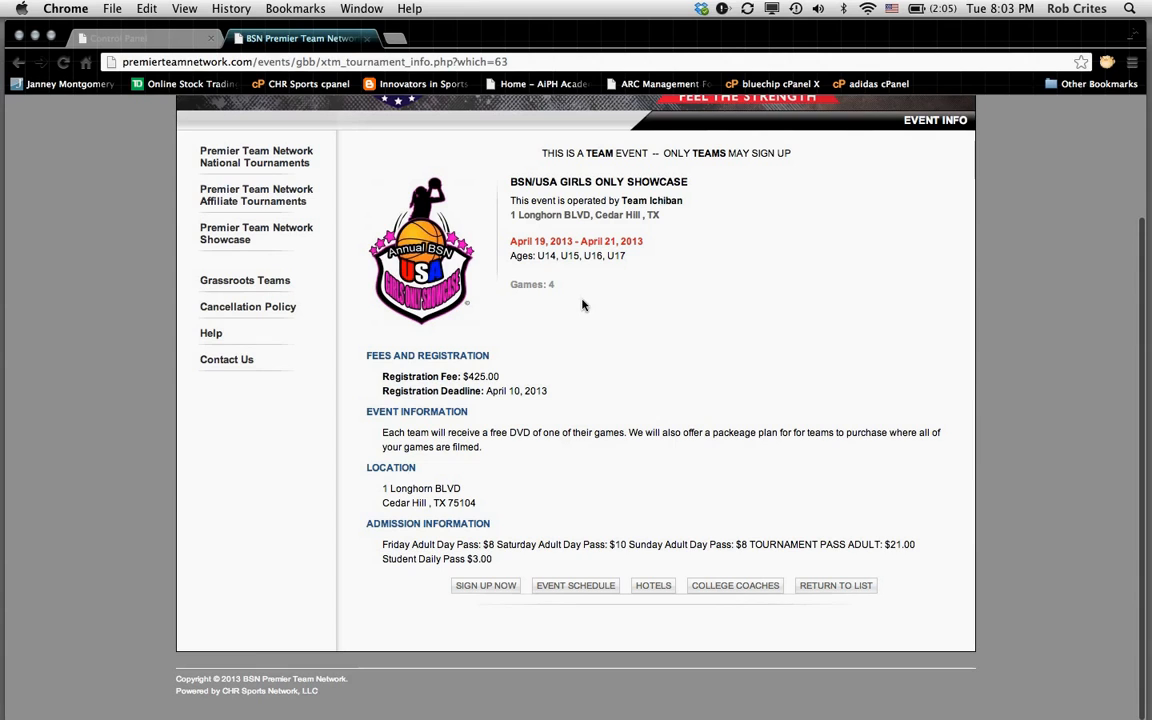
{"action": "scroll", "coordinate": [584, 305], "scroll_direction": "up", "scroll_amount": 3}
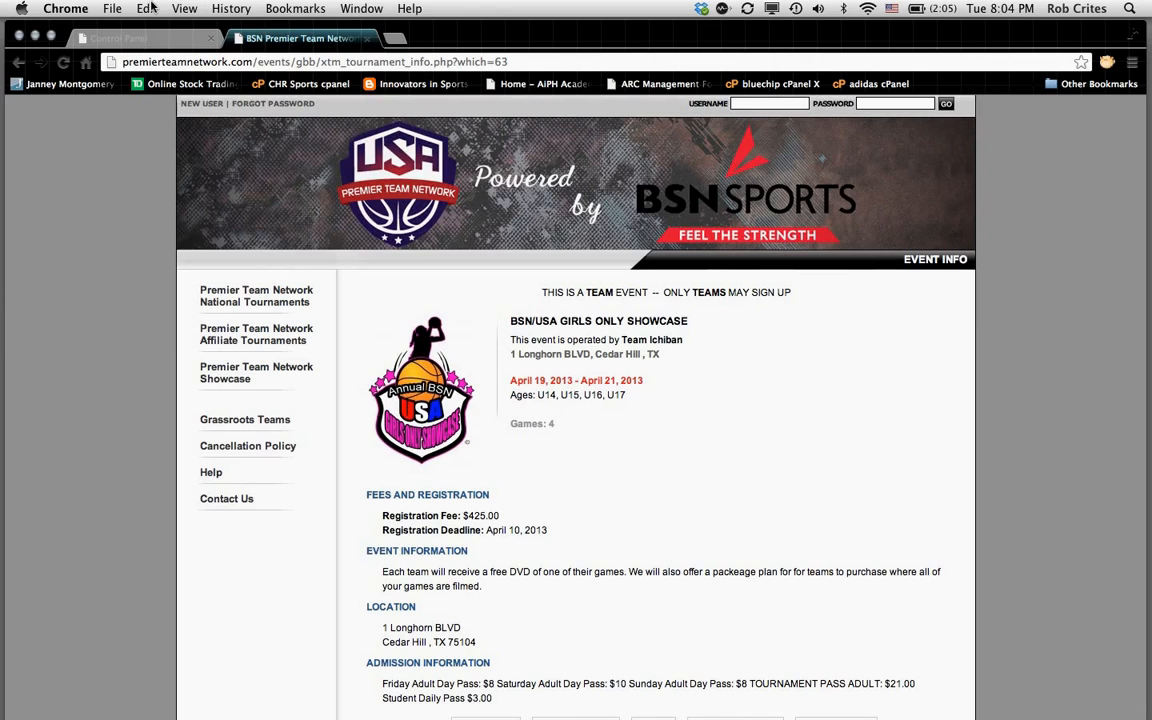
{"action": "left_click", "coordinate": [145, 37]}
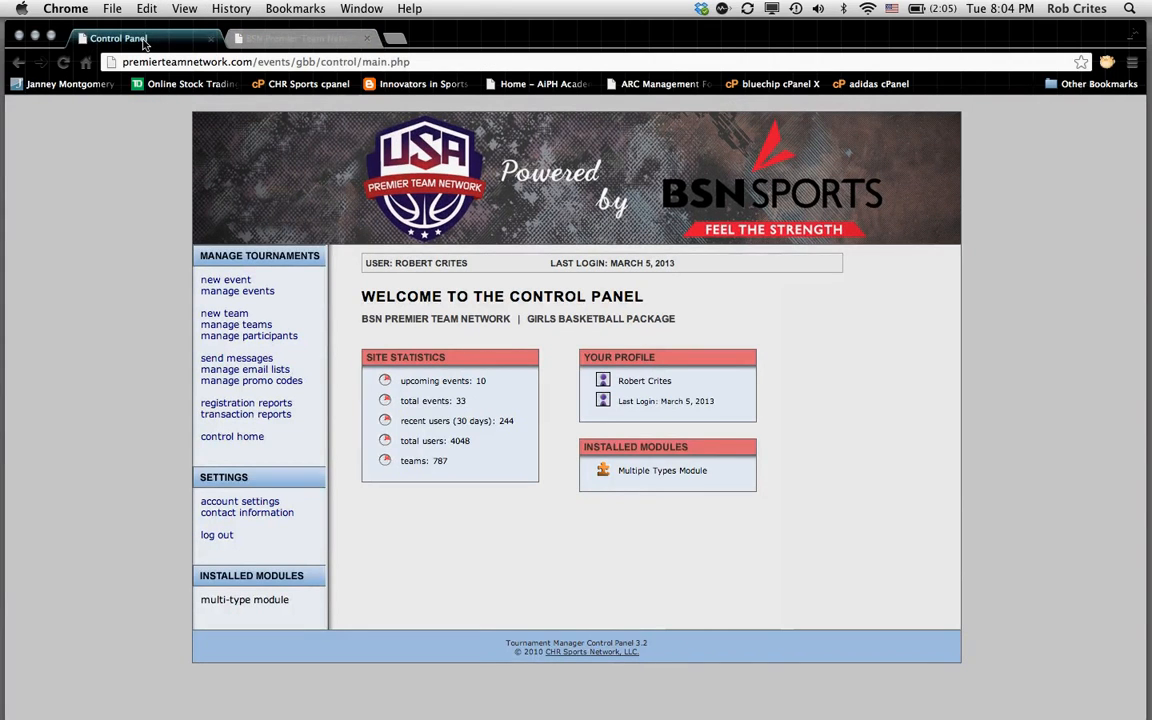
Step: Start a new event using Premier Team Network National Tournaments as its event page
{"action": "left_click", "coordinate": [225, 282]}
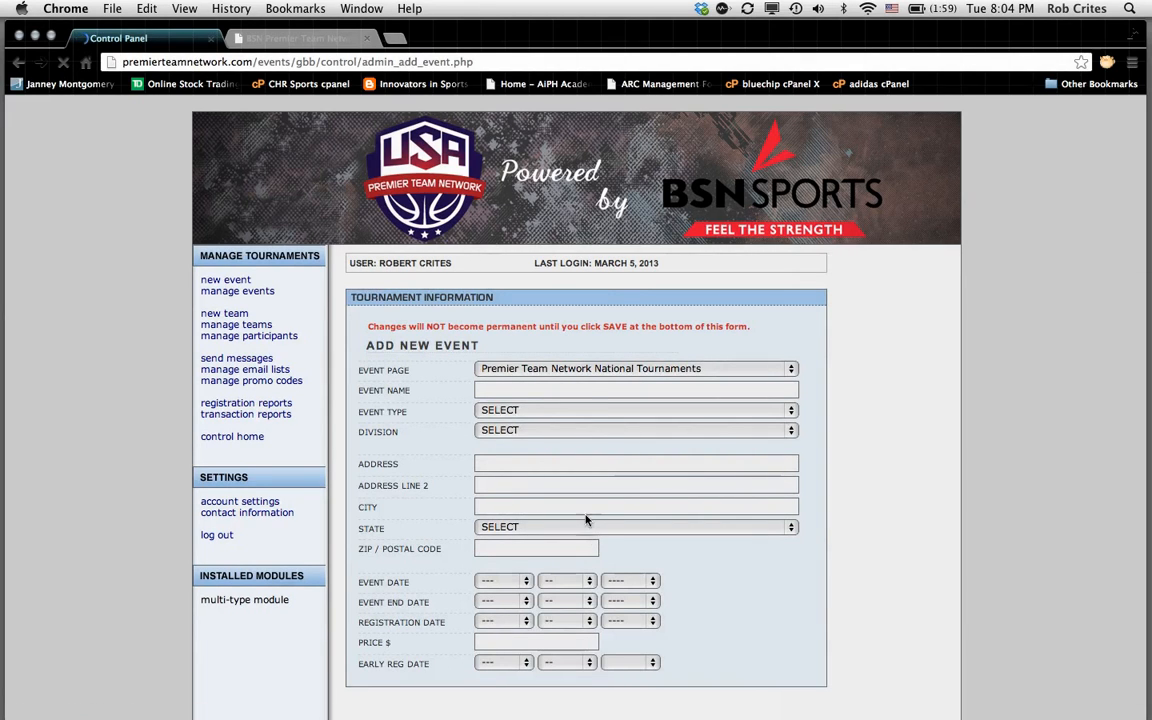
{"action": "scroll", "coordinate": [594, 388], "scroll_direction": "down", "scroll_amount": 1}
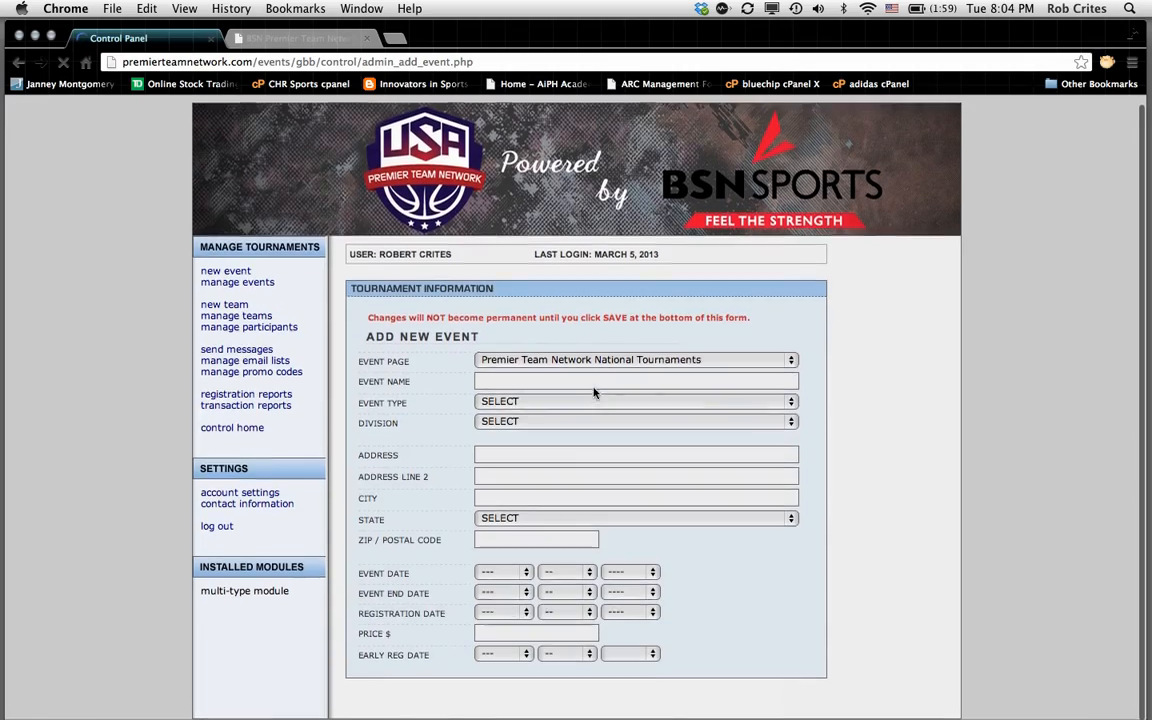
{"action": "scroll", "coordinate": [594, 393], "scroll_direction": "down", "scroll_amount": 2}
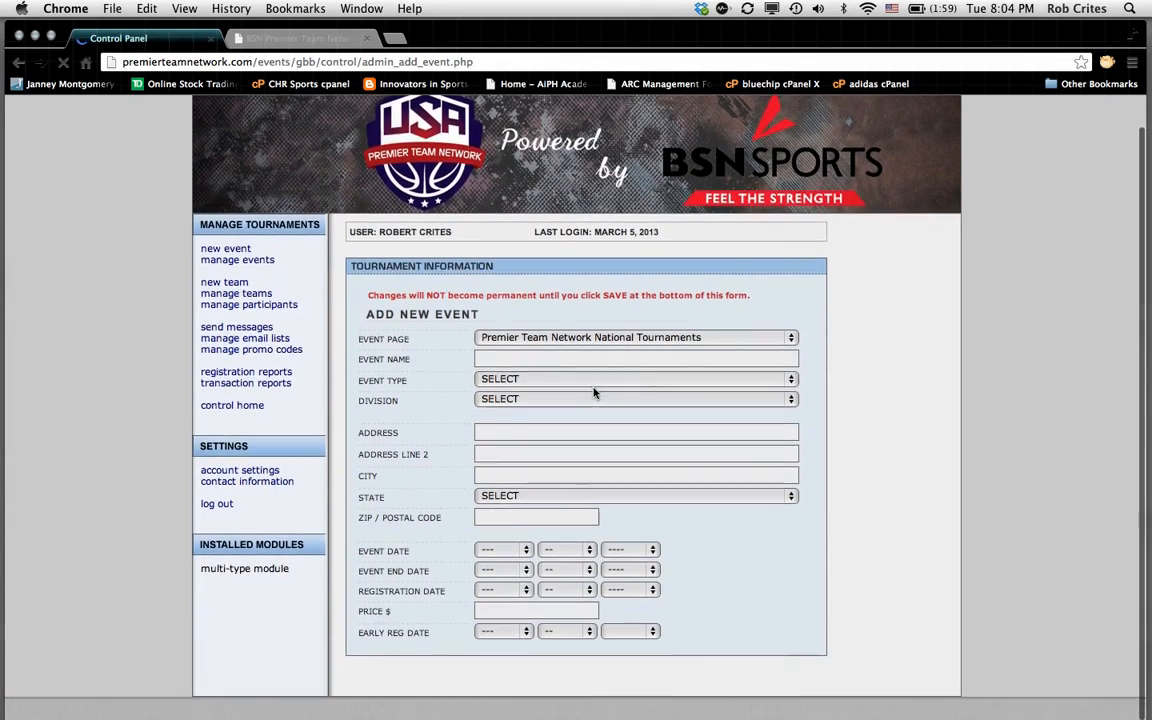
{"action": "scroll", "coordinate": [594, 393], "scroll_direction": "up", "scroll_amount": 1}
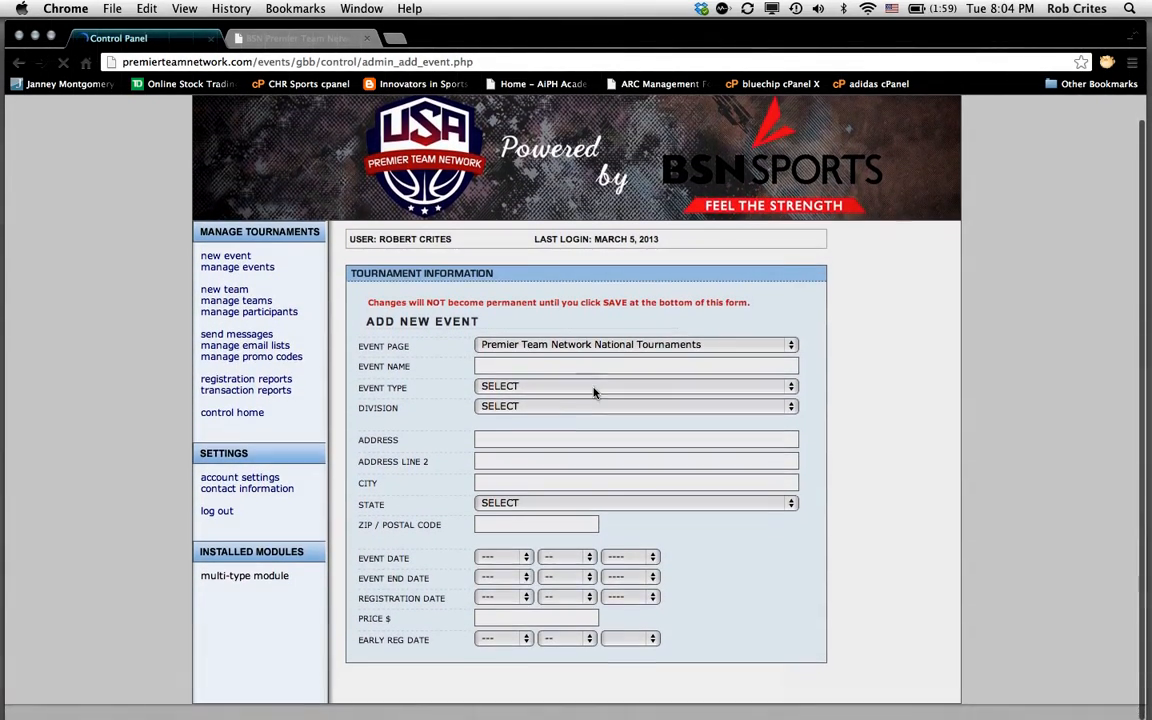
{"action": "scroll", "coordinate": [594, 393], "scroll_direction": "down", "scroll_amount": 1}
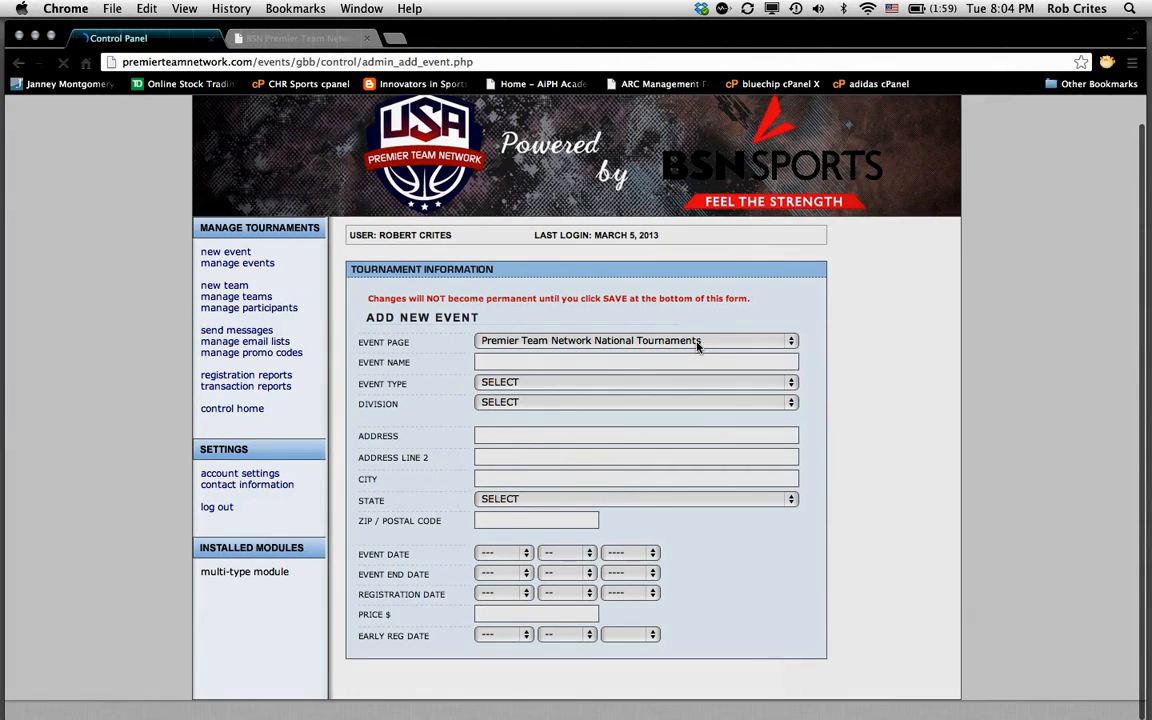
{"action": "left_click", "coordinate": [795, 342]}
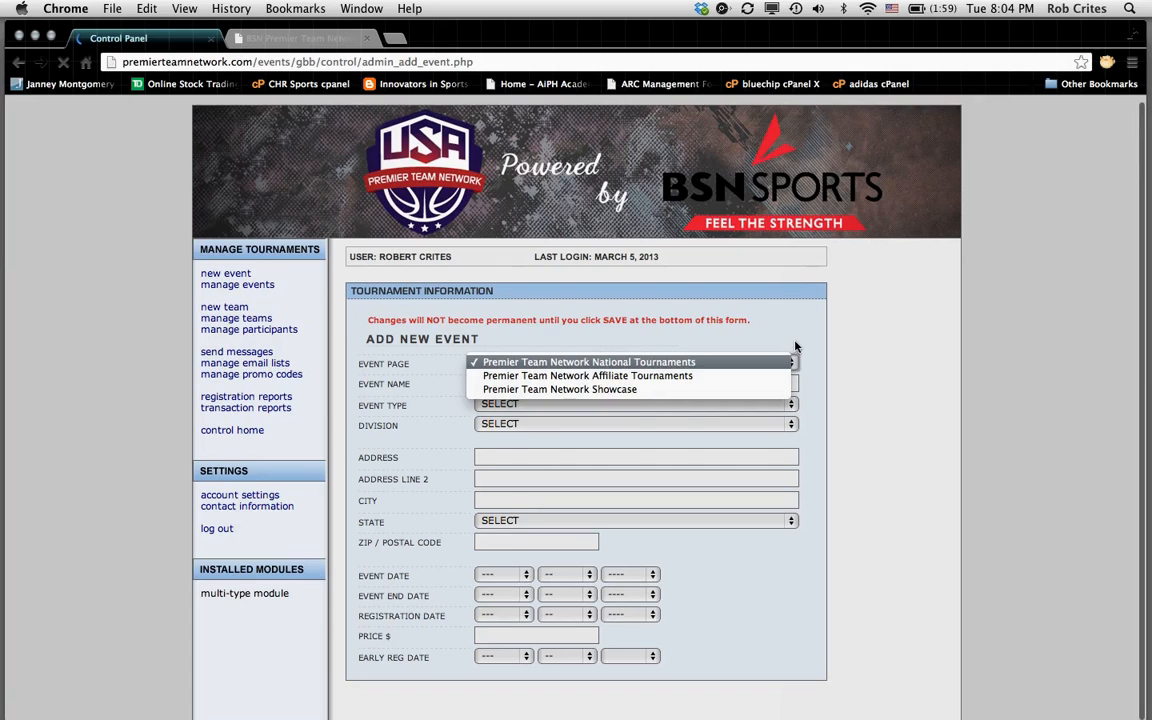
{"action": "left_click", "coordinate": [612, 366]}
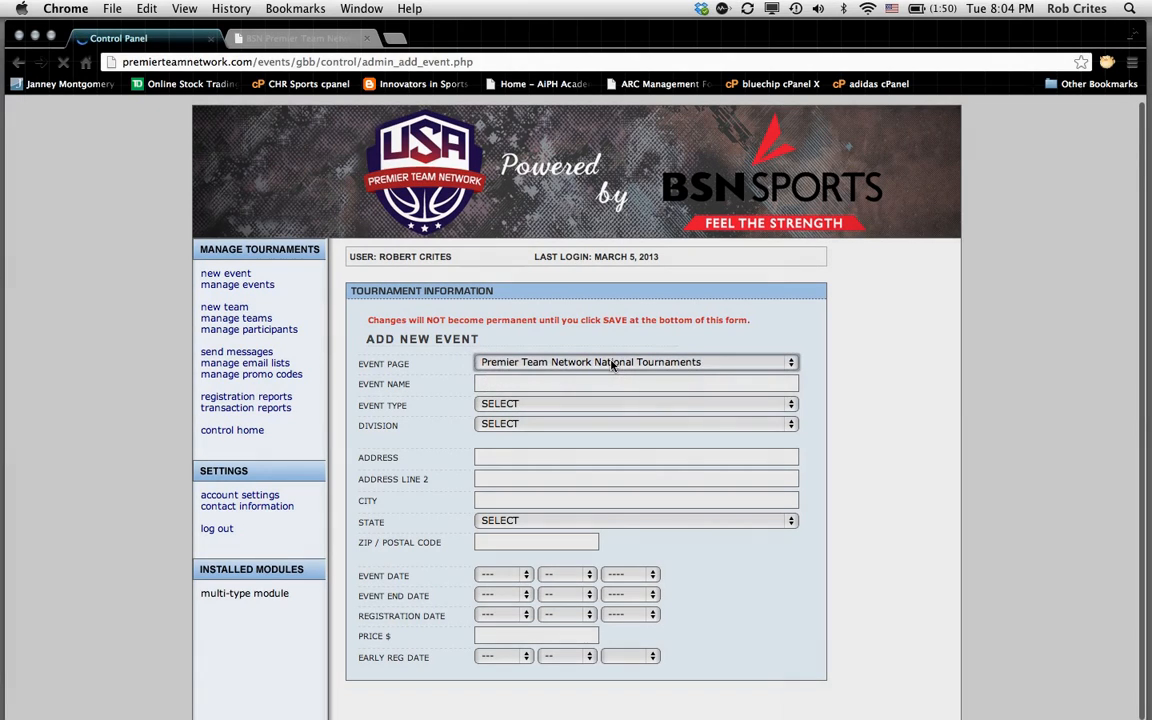
{"action": "left_click", "coordinate": [495, 384]}
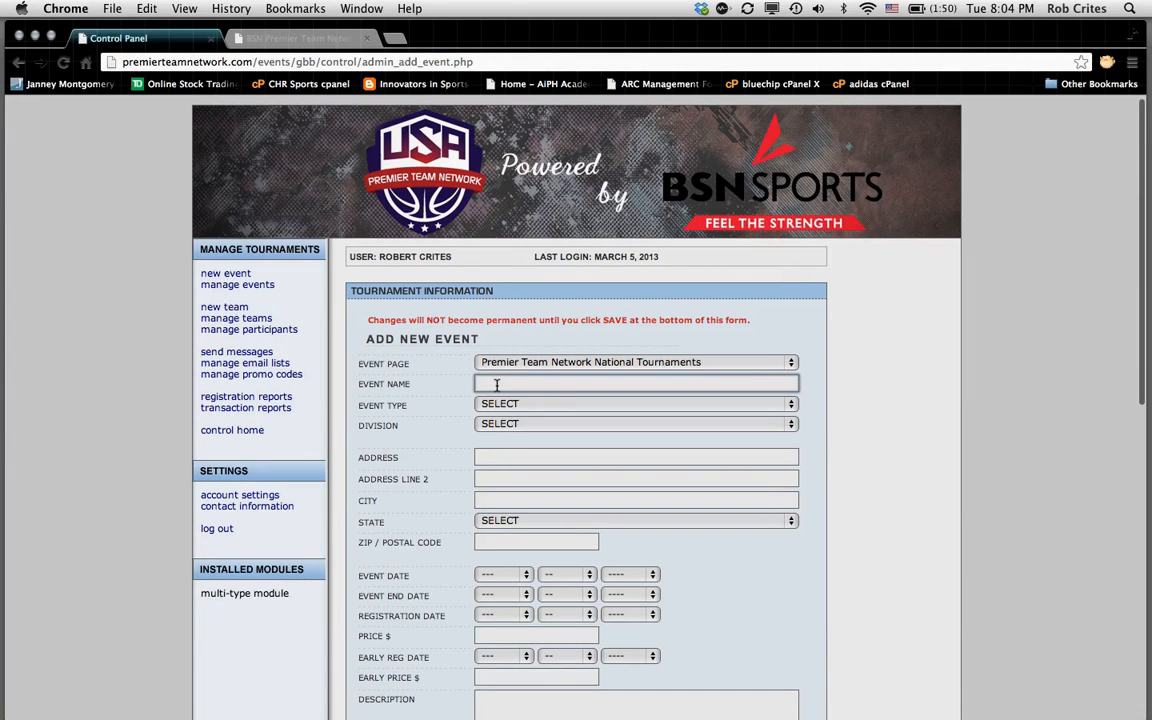
Step: Enter 'BSN Philadelphia Test Event' as the event name
{"action": "type", "text": "BSN"}
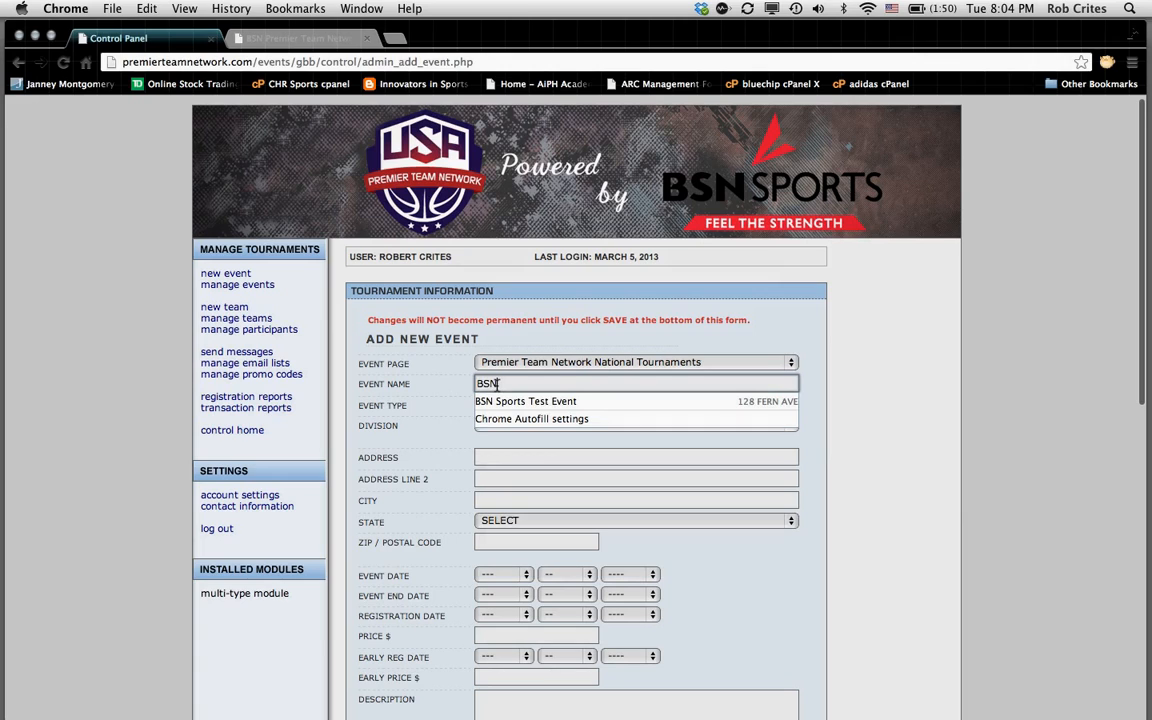
{"action": "type", "text": " P"}
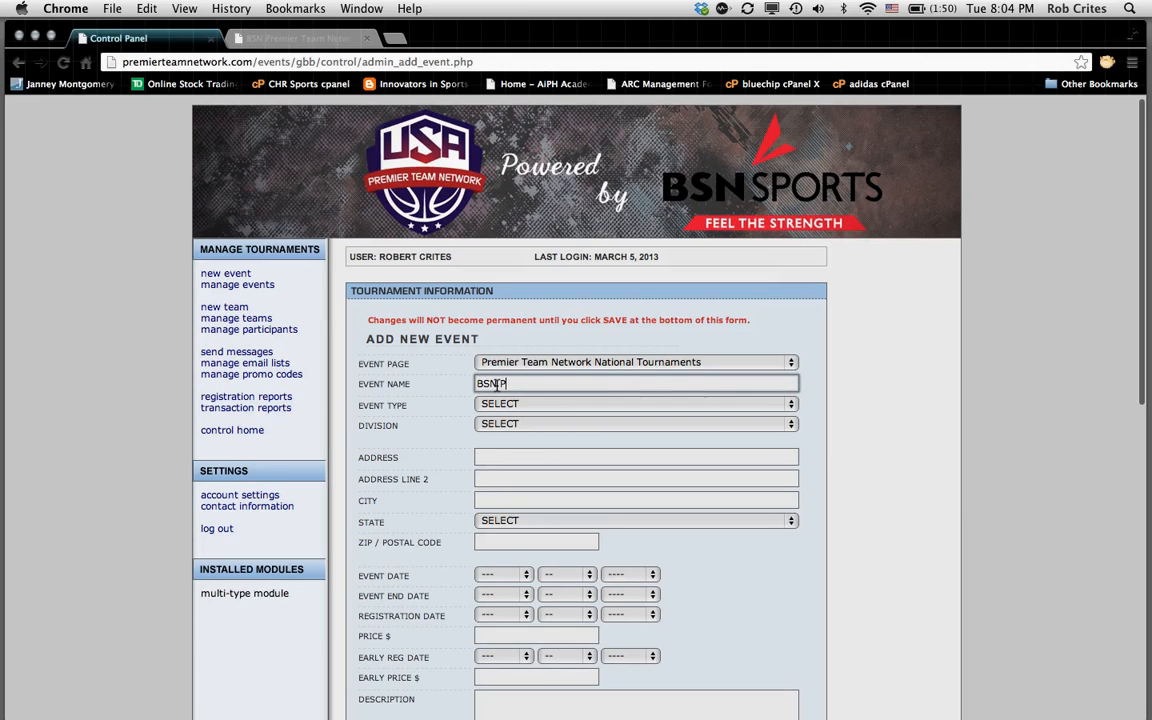
{"action": "type", "text": "hiladelphia"}
{"action": "type", "text": " Test E"}
{"action": "type", "text": "cent"}
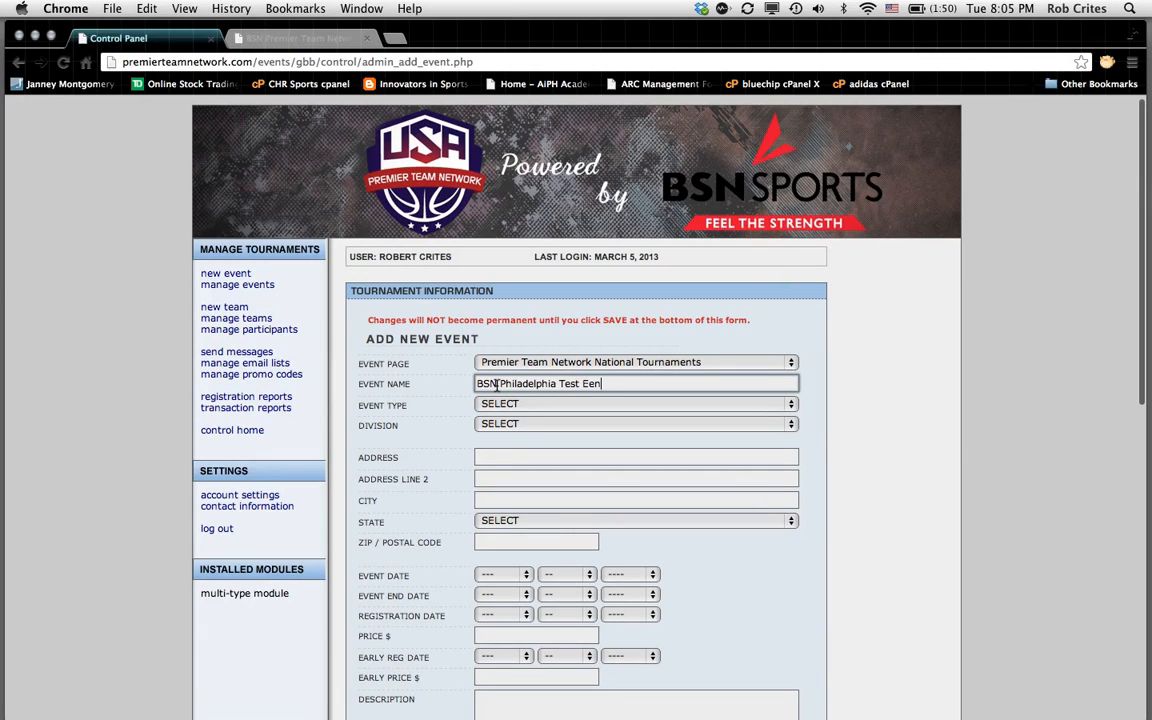
{"action": "key", "text": "BackSpace"}
{"action": "key", "text": "BackSpace"}
{"action": "key", "text": "BackSpace"}
{"action": "key", "text": "BackSpace"}
{"action": "type", "text": "event"}
{"action": "key", "text": "BackSpace"}
{"action": "key", "text": "BackSpace"}
{"action": "key", "text": "BackSpace"}
{"action": "key", "text": "BackSpace"}
{"action": "type", "text": "v"}
{"action": "key", "text": "BackSpace"}
{"action": "key", "text": "BackSpace"}
{"action": "type", "text": "vent"}
Step: Set the Event Type to Team Event
{"action": "left_click", "coordinate": [536, 405]}
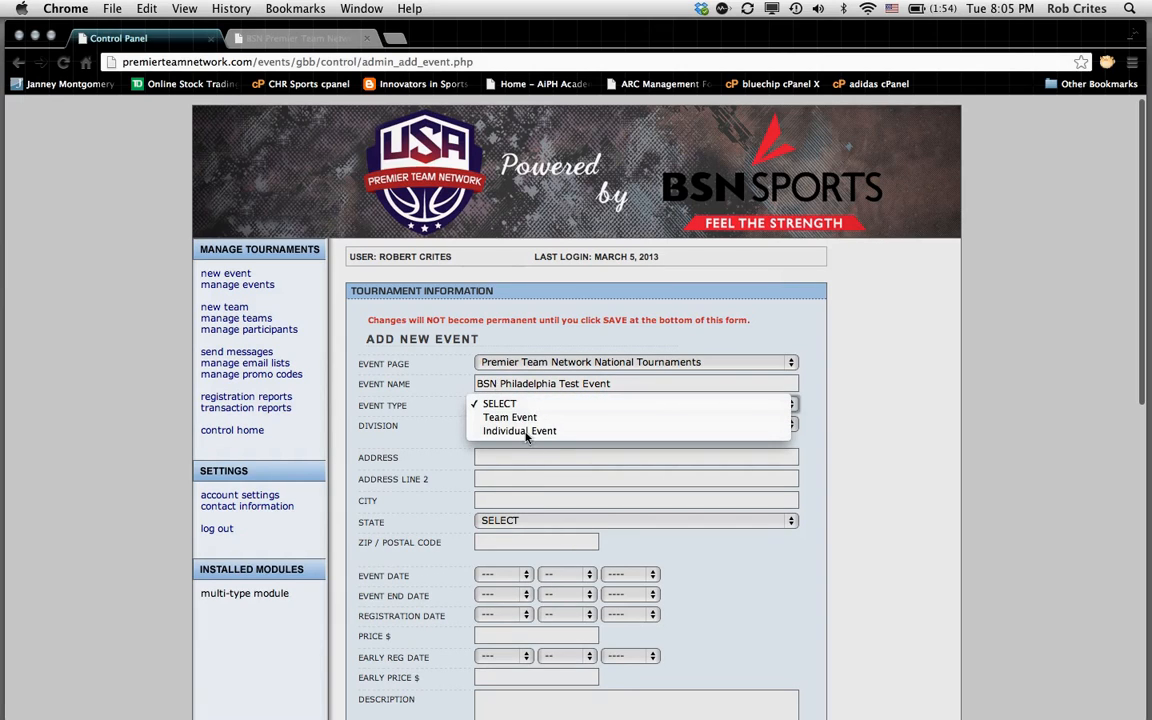
{"action": "left_click", "coordinate": [524, 417]}
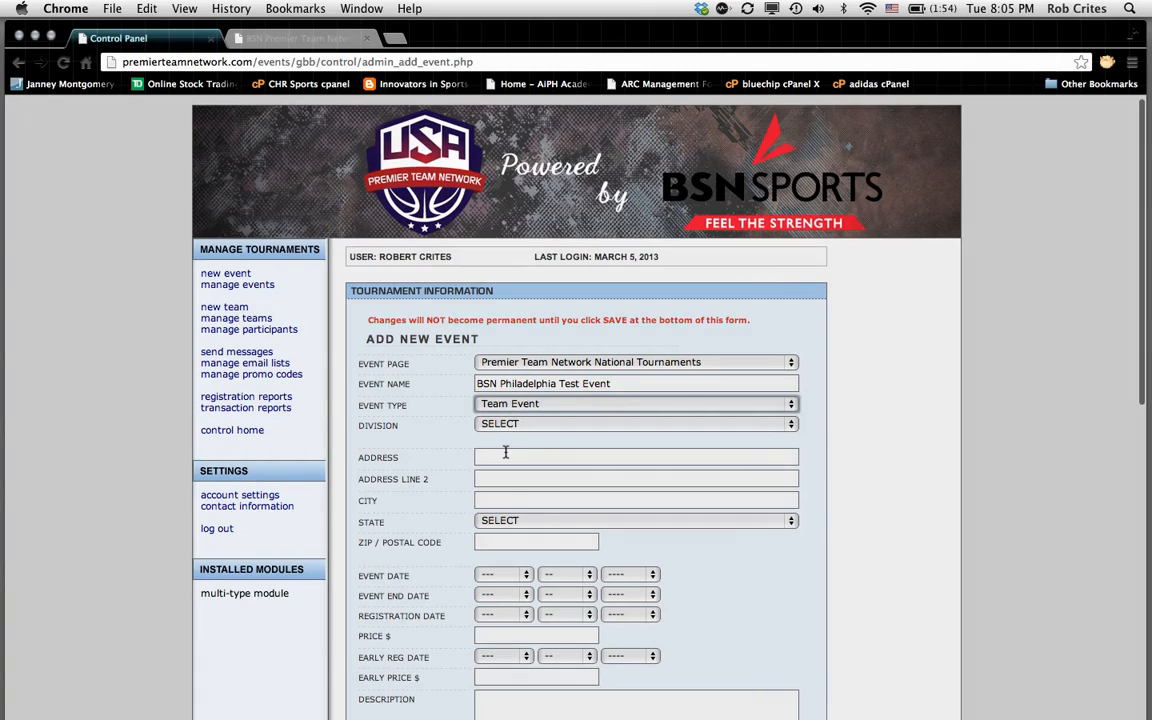
{"action": "left_click", "coordinate": [490, 456]}
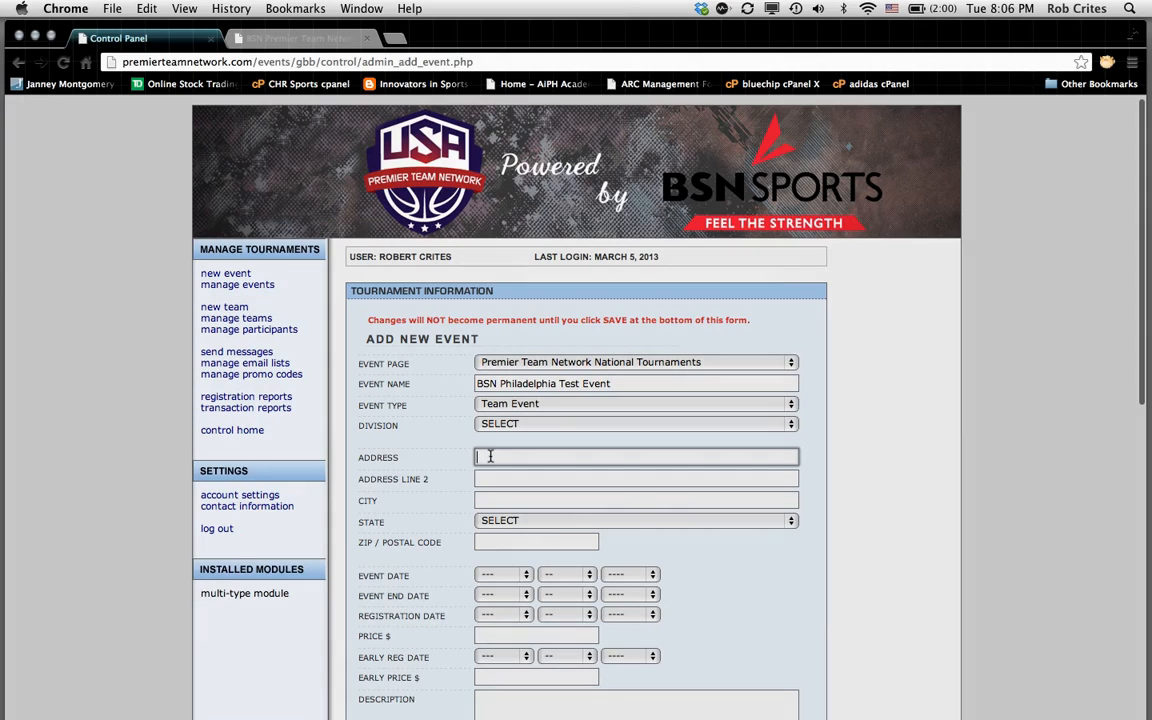
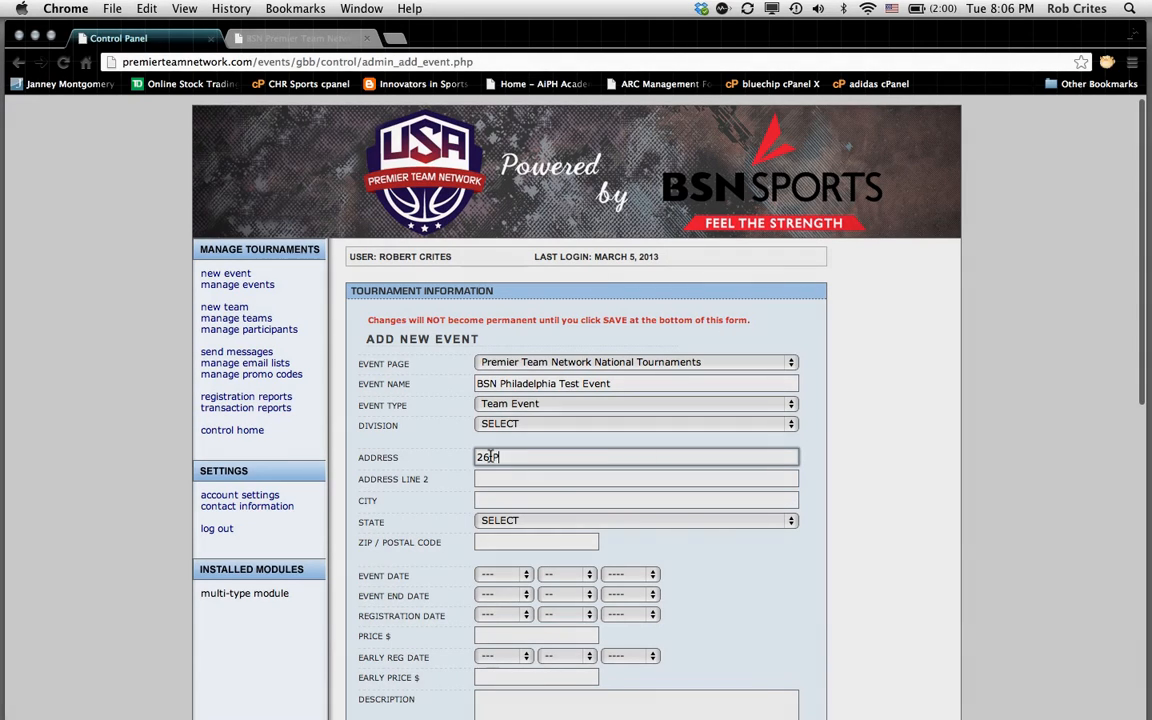
{"action": "left_click", "coordinate": [504, 457]}
{"action": "type", "text": "t"}
{"action": "left_click", "coordinate": [490, 501]}
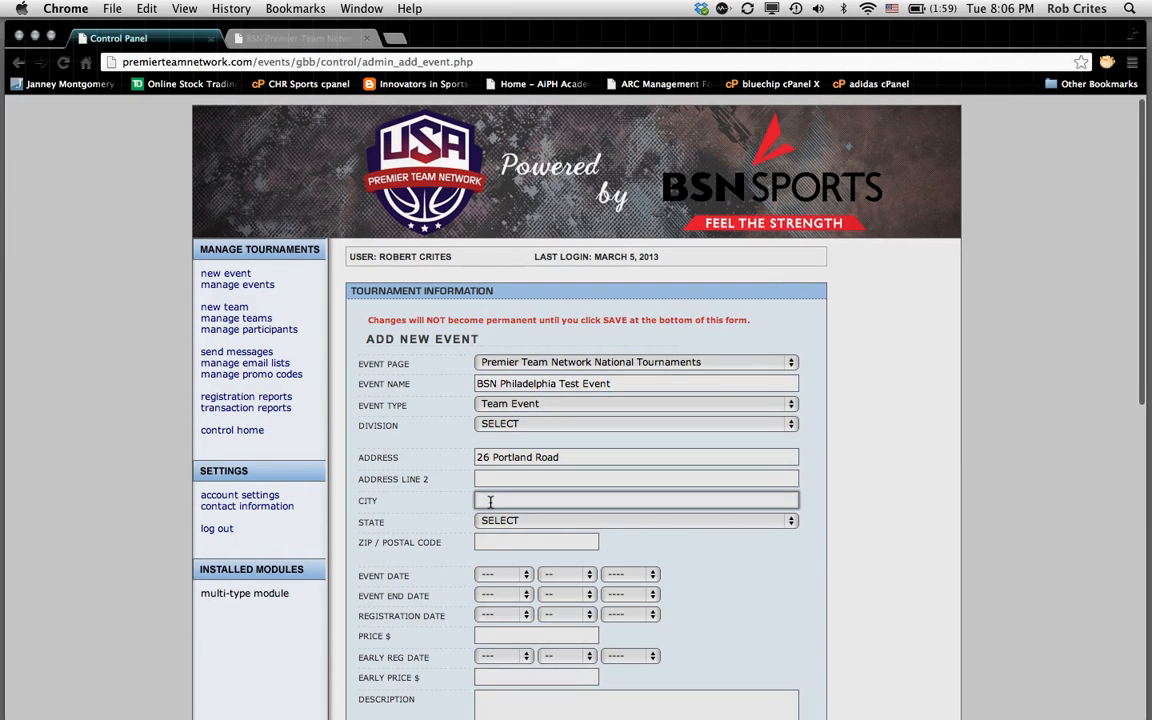
{"action": "type", "text": "Col"}
{"action": "type", "text": "sho"}
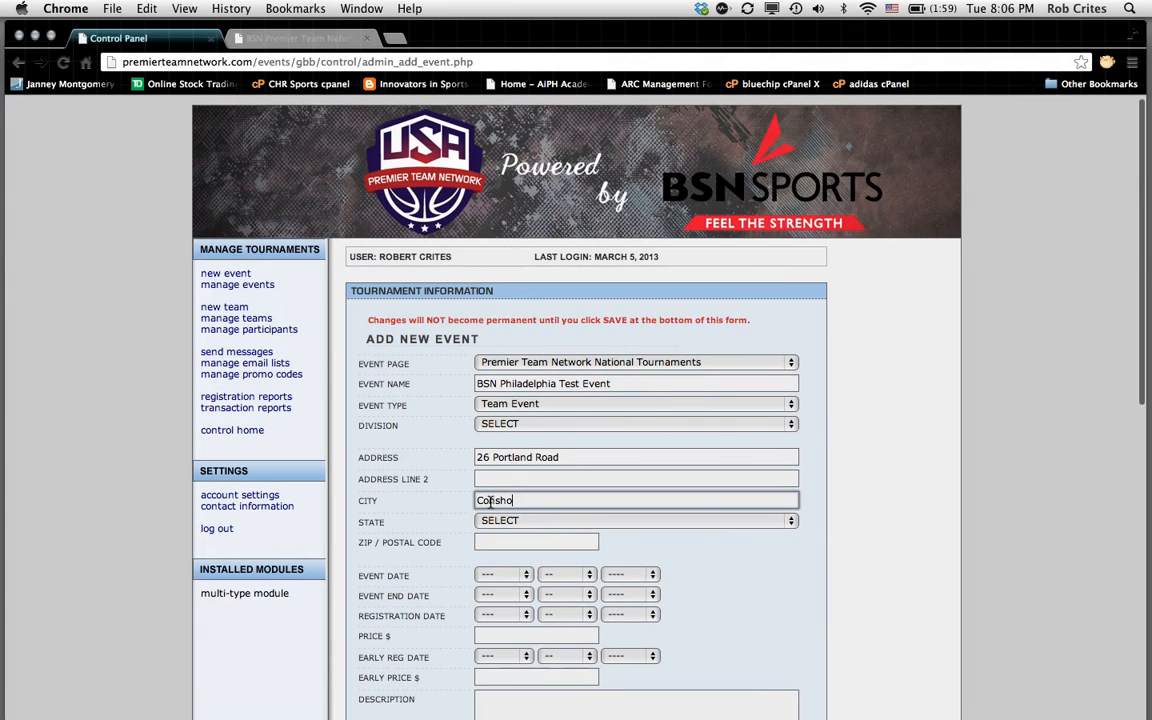
{"action": "type", "text": "hocken"}
Step: Set the state to Pennsylvania and the ZIP code to 19103
{"action": "left_click", "coordinate": [791, 521]}
{"action": "mouse_move", "coordinate": [668, 712]}
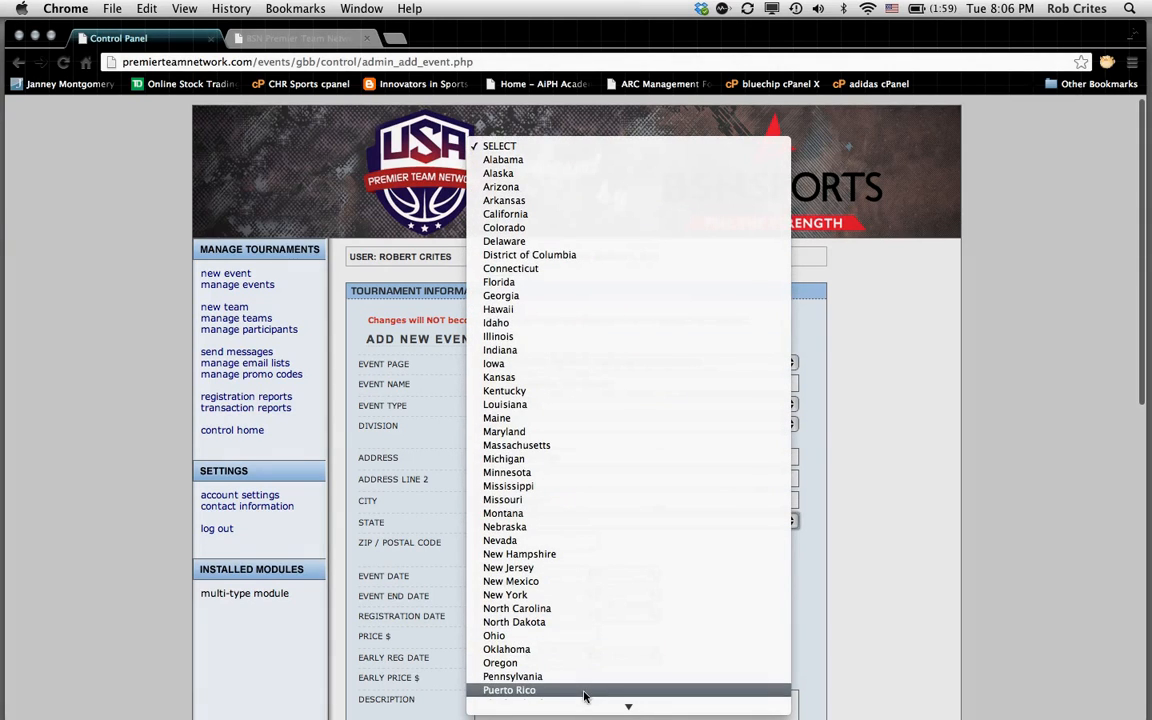
{"action": "left_click", "coordinate": [571, 605]}
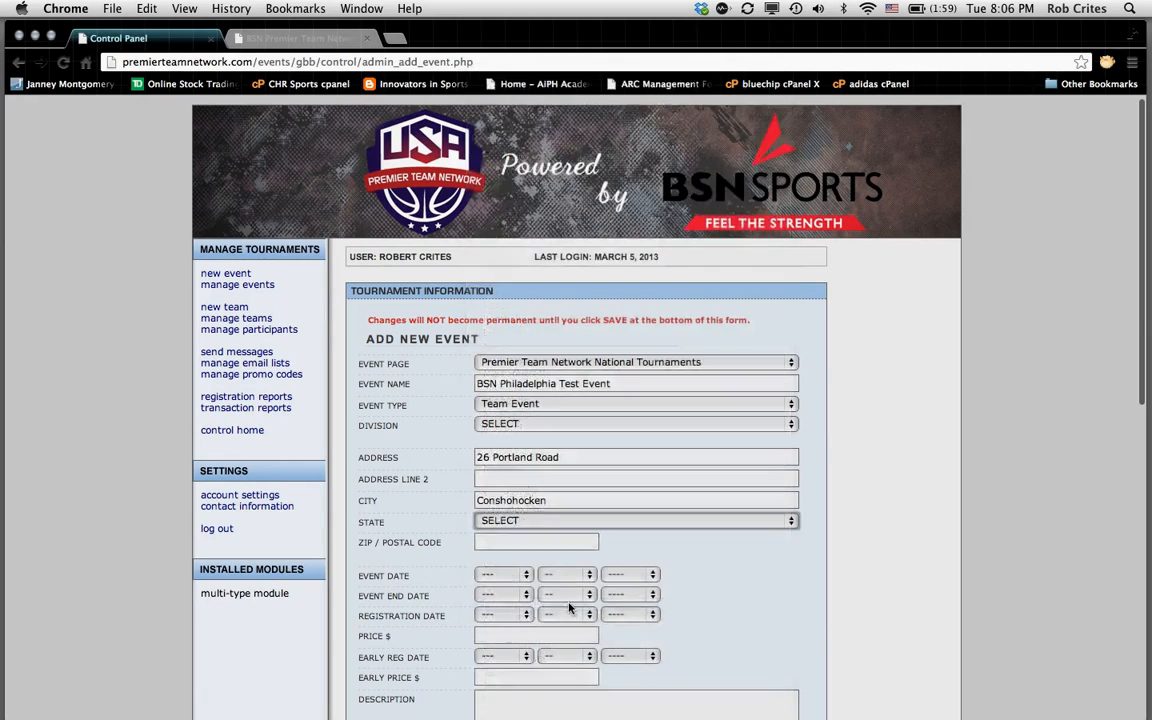
{"action": "left_click", "coordinate": [523, 543]}
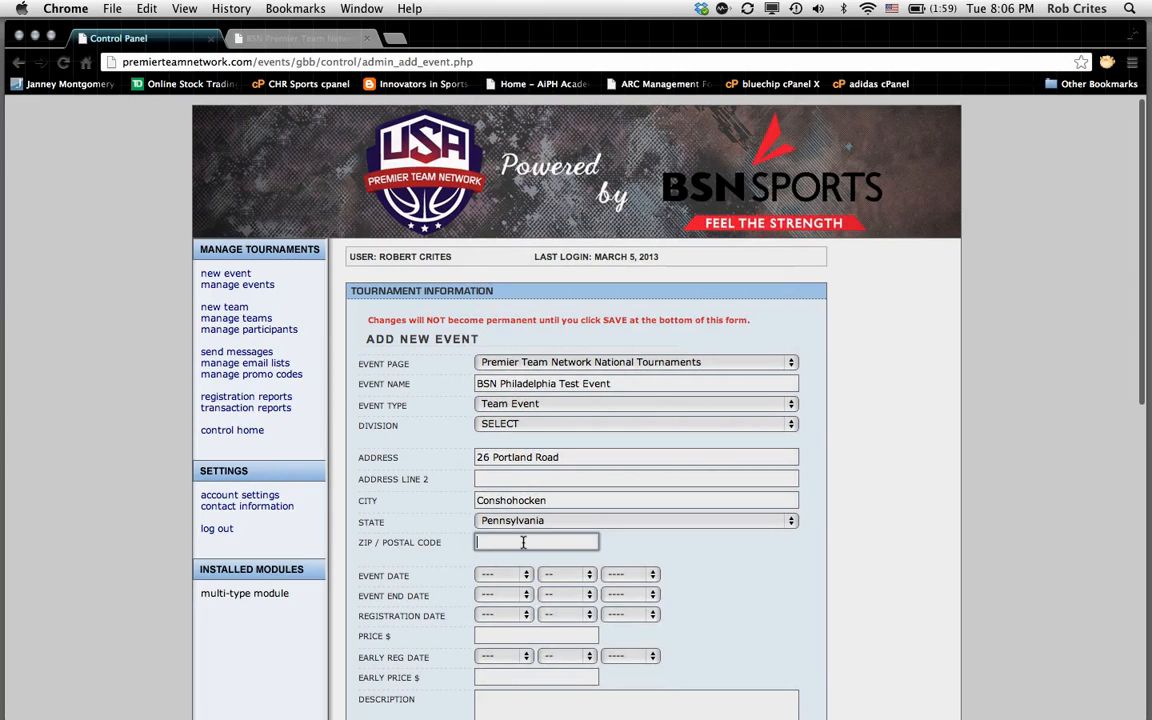
{"action": "type", "text": "1910"}
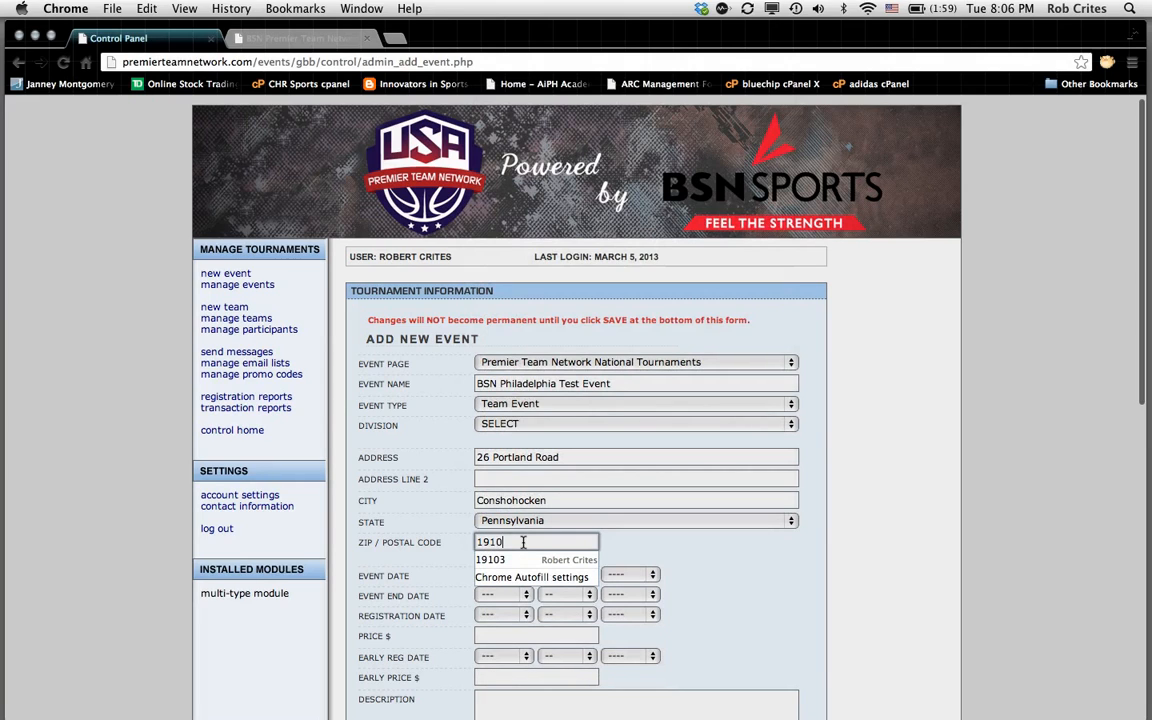
{"action": "type", "text": "3"}
{"action": "left_click", "coordinate": [755, 582]}
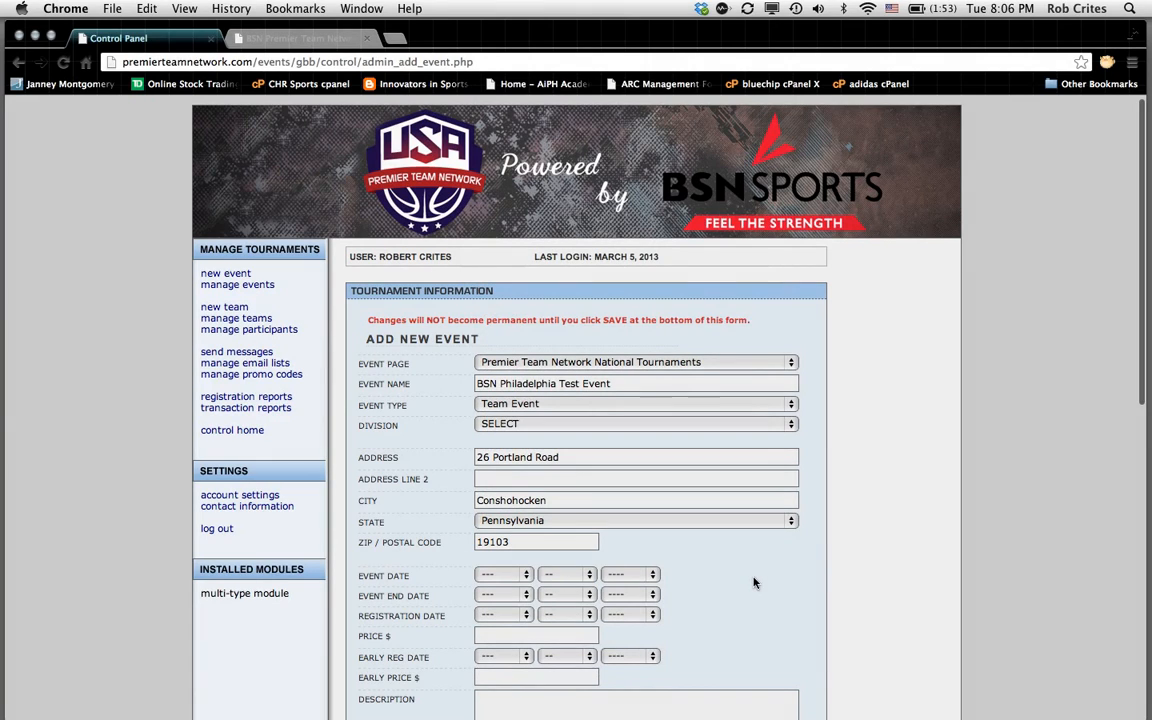
Step: Set the event start date to Apr 19, 2013
{"action": "scroll", "coordinate": [670, 612], "scroll_direction": "down", "scroll_amount": 1}
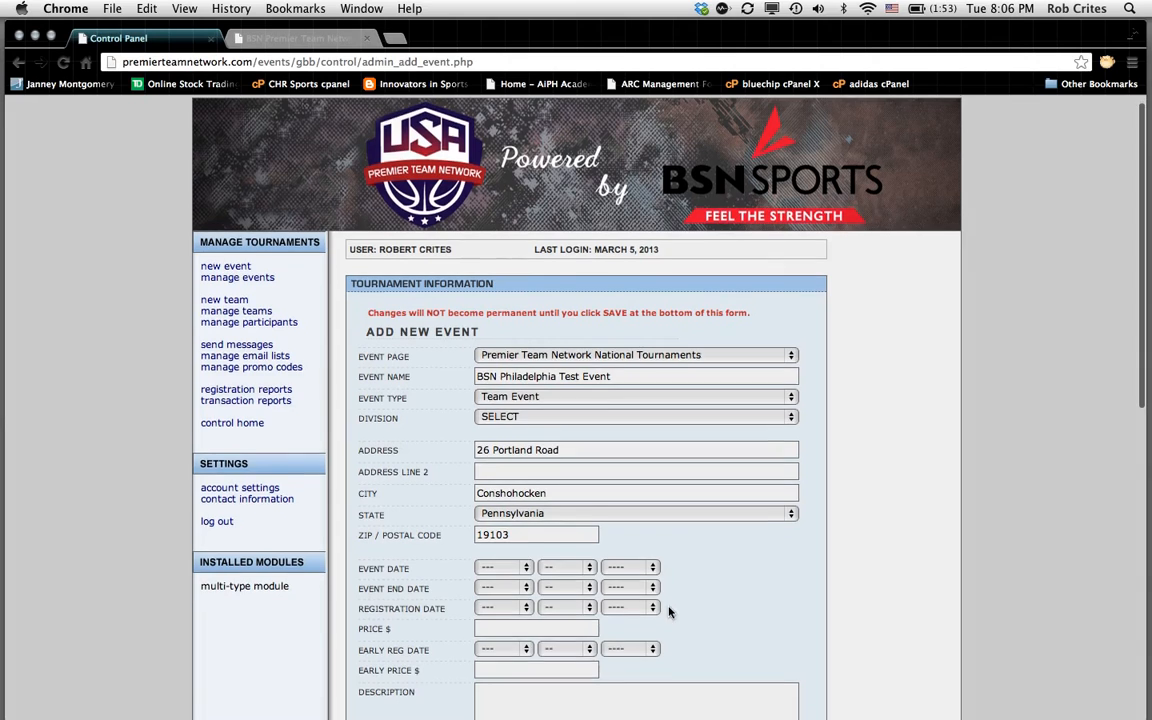
{"action": "scroll", "coordinate": [670, 612], "scroll_direction": "down", "scroll_amount": 5}
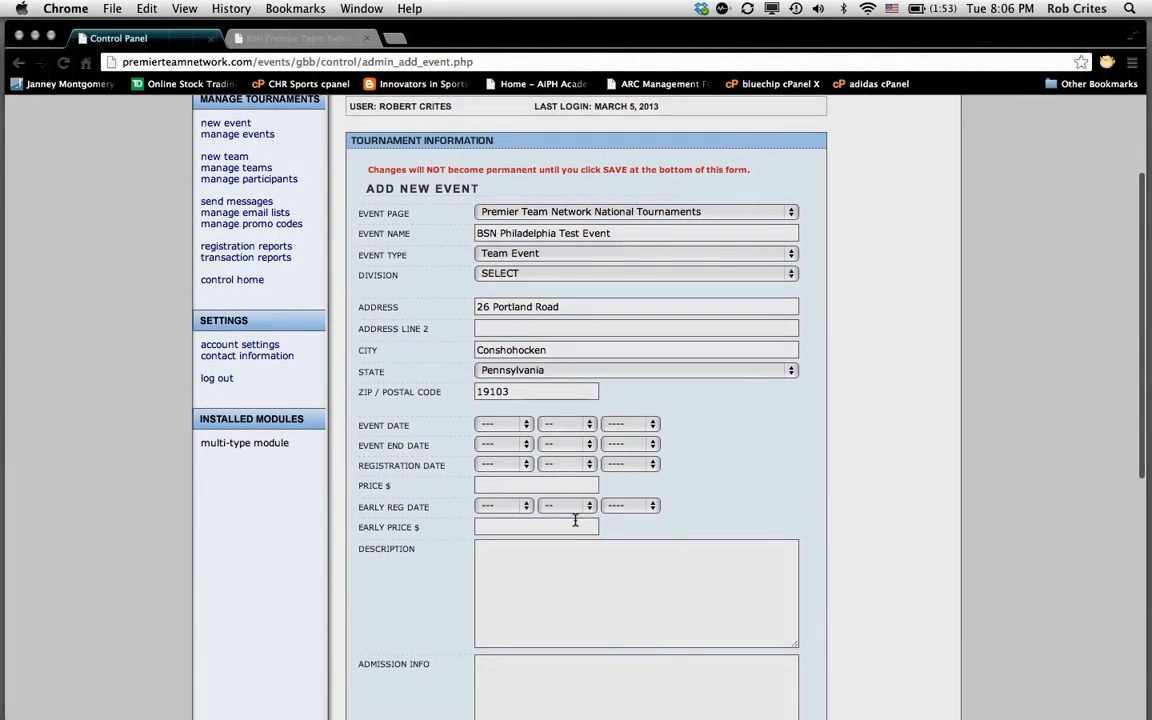
{"action": "left_click", "coordinate": [524, 425]}
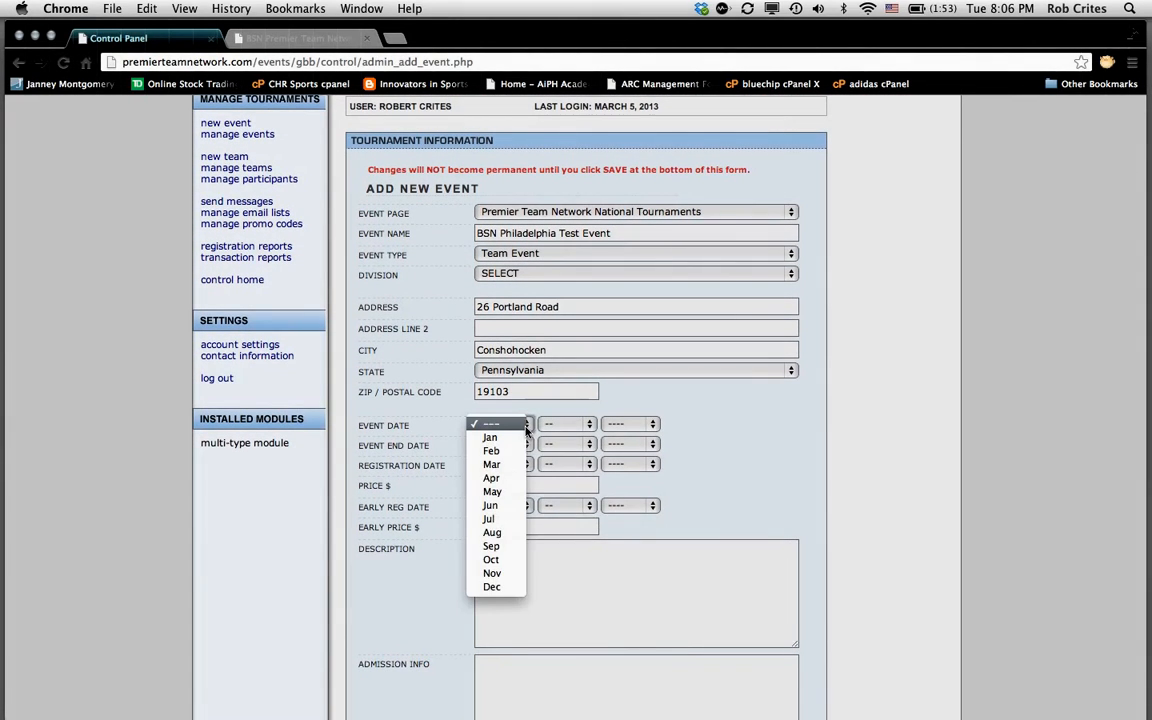
{"action": "left_click", "coordinate": [509, 481]}
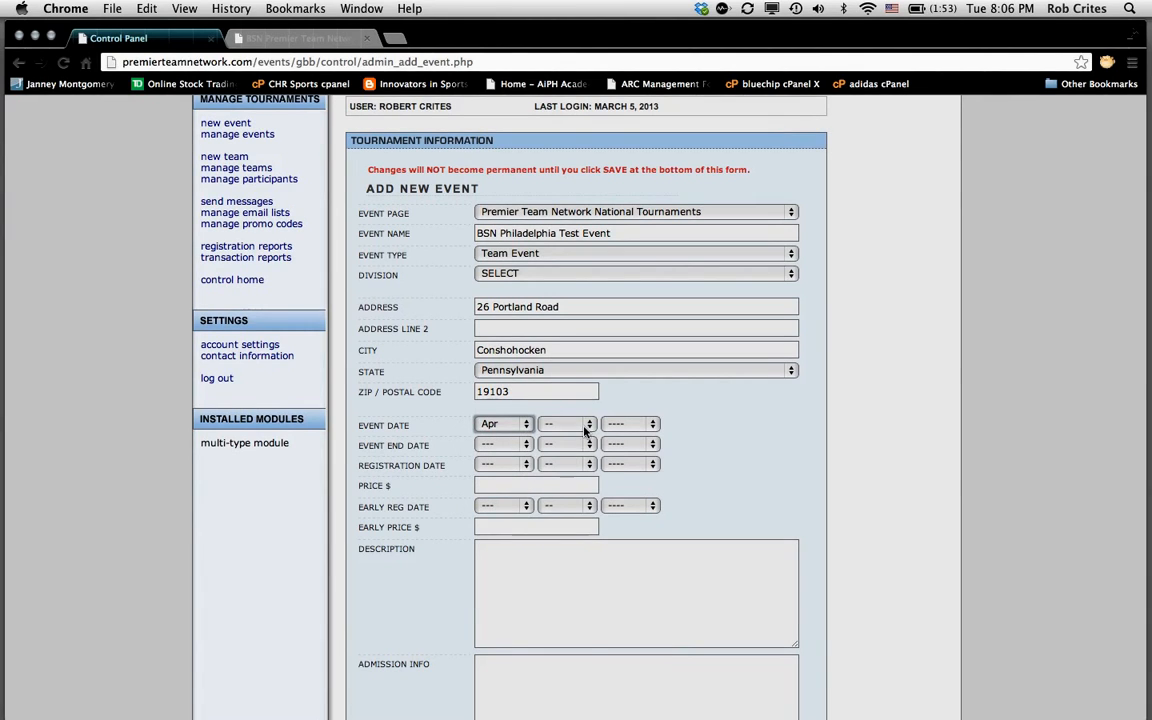
{"action": "left_click", "coordinate": [588, 424]}
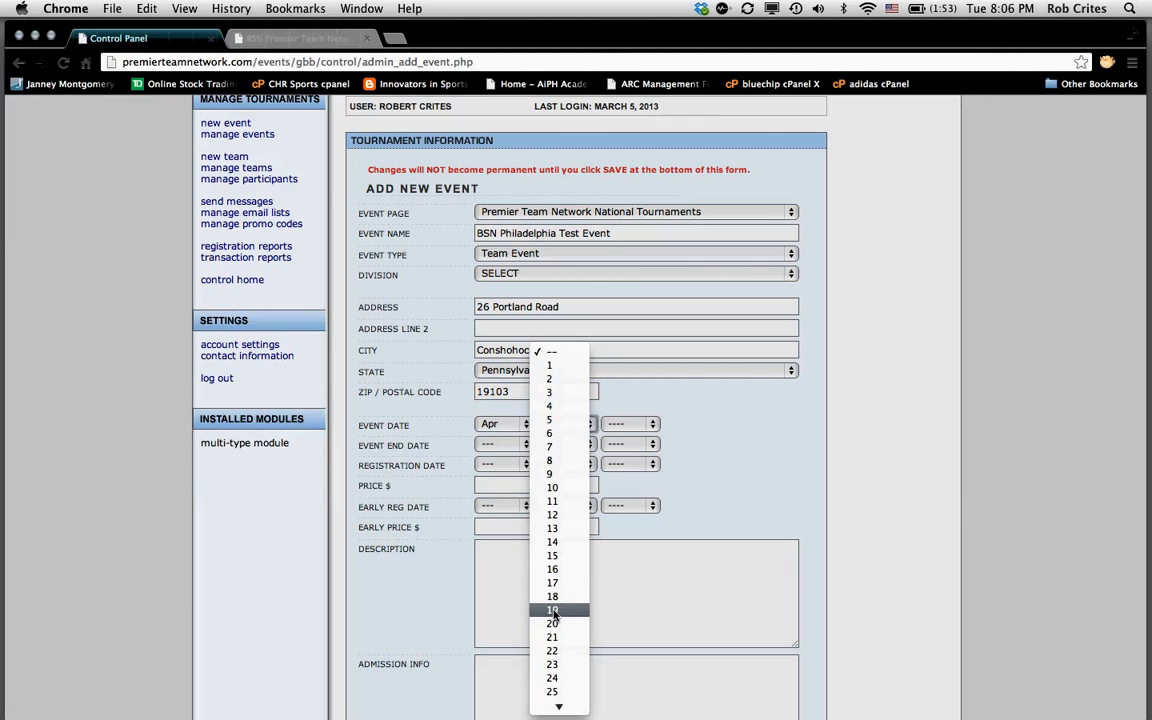
{"action": "left_click", "coordinate": [553, 609]}
{"action": "left_click", "coordinate": [655, 428]}
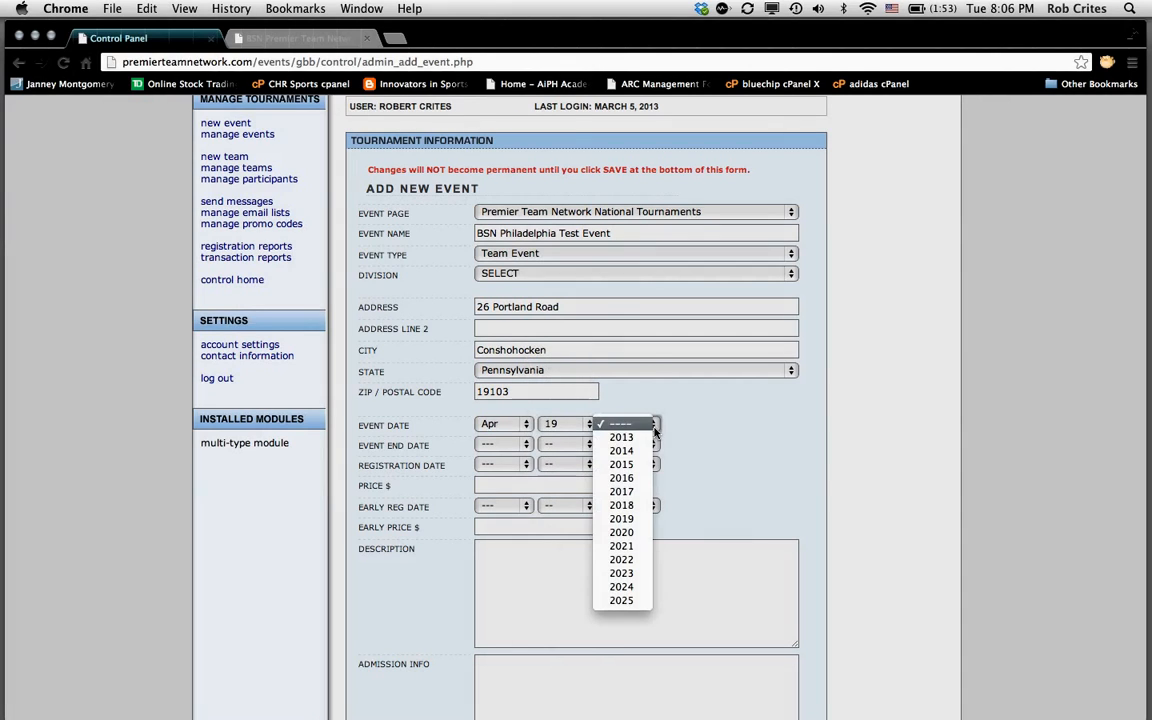
{"action": "left_click", "coordinate": [614, 437]}
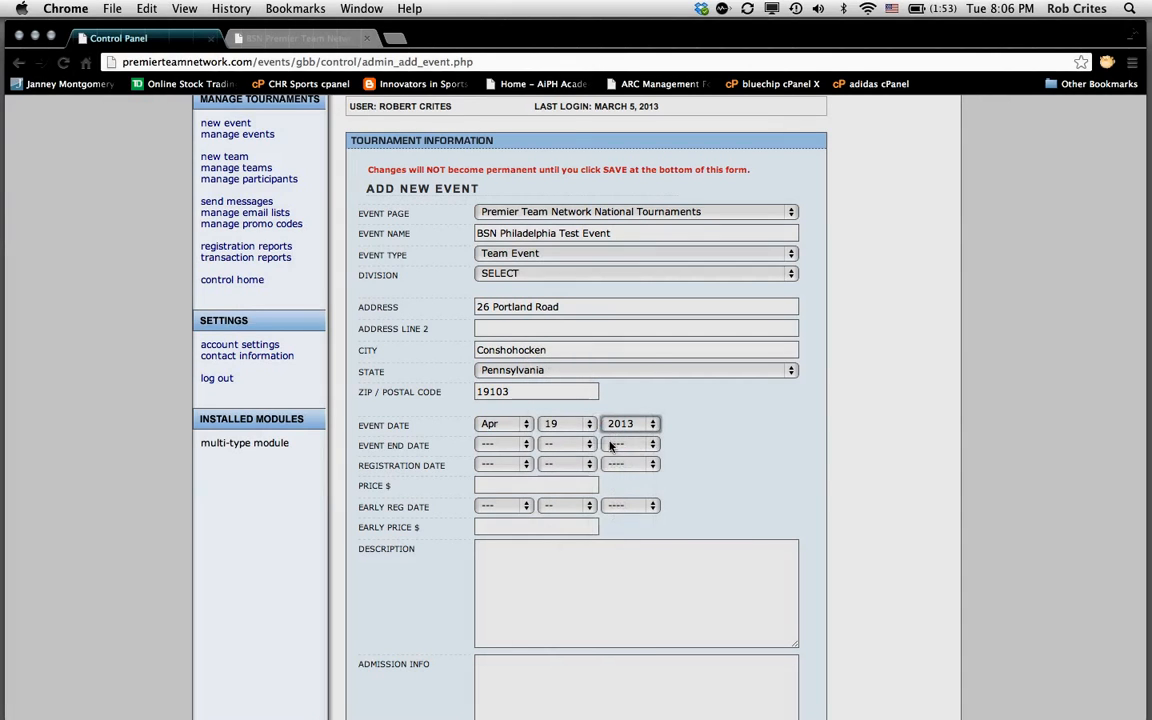
Step: Set the event end date to Apr 21, 2013
{"action": "right_click", "coordinate": [522, 450]}
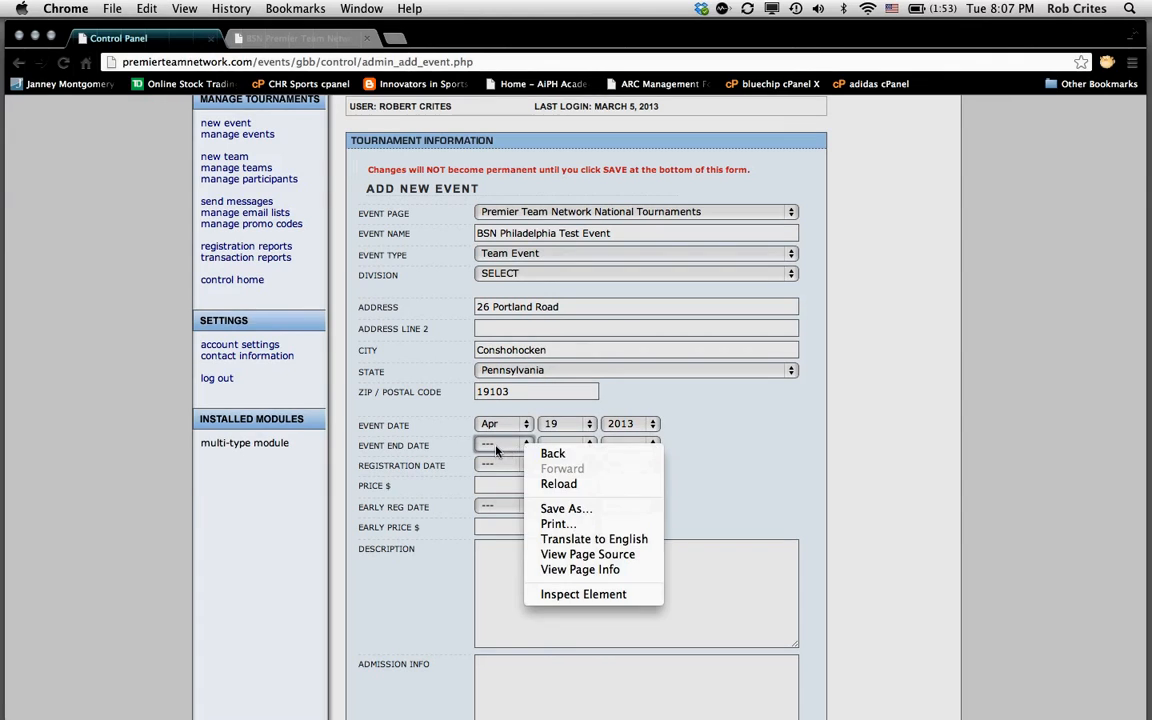
{"action": "left_click", "coordinate": [524, 447]}
{"action": "left_click", "coordinate": [524, 446]}
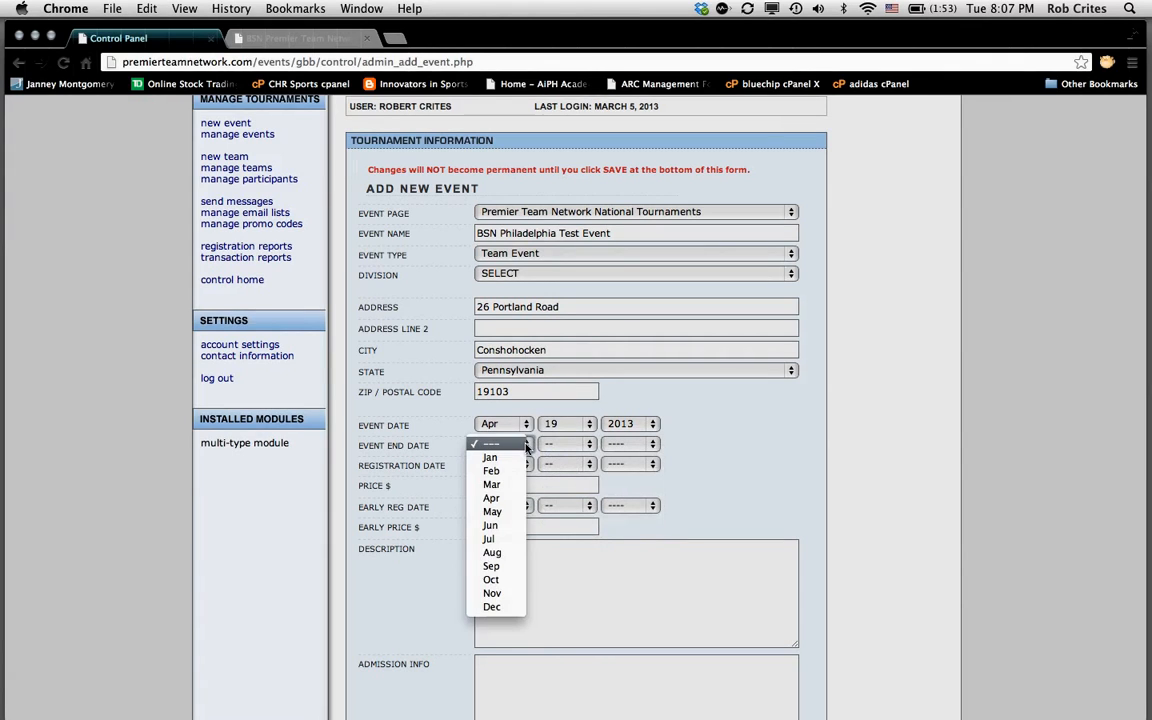
{"action": "left_click", "coordinate": [492, 497]}
{"action": "left_click", "coordinate": [586, 445]}
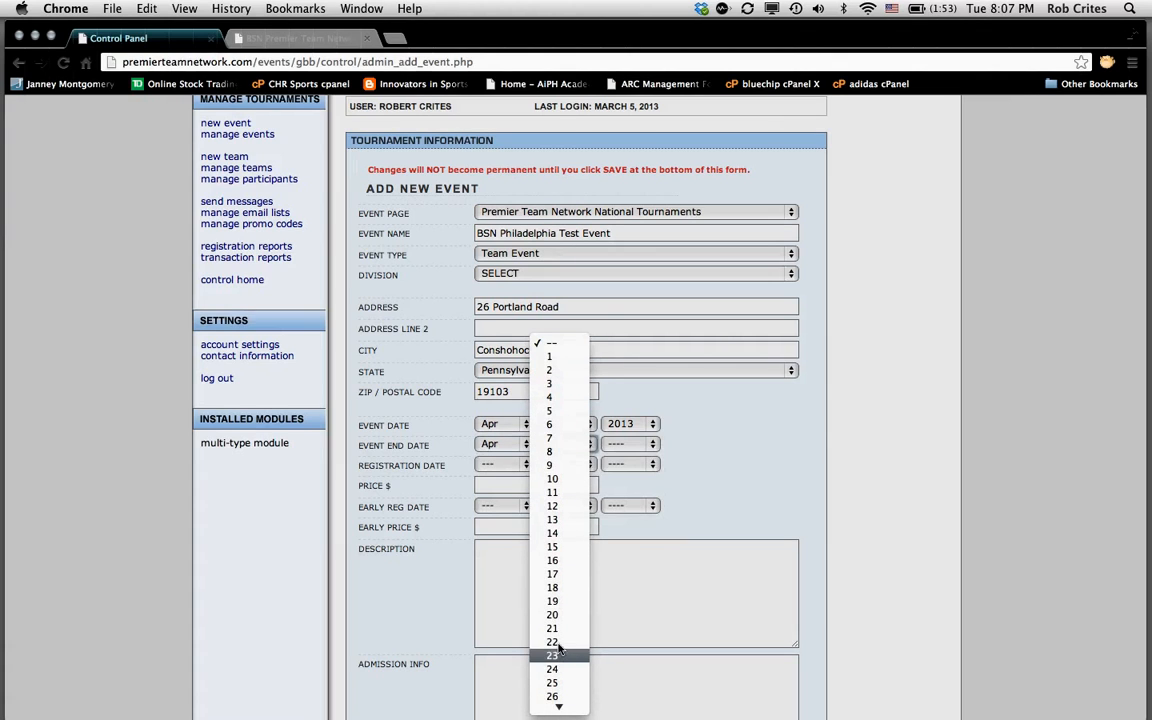
{"action": "left_click", "coordinate": [556, 629]}
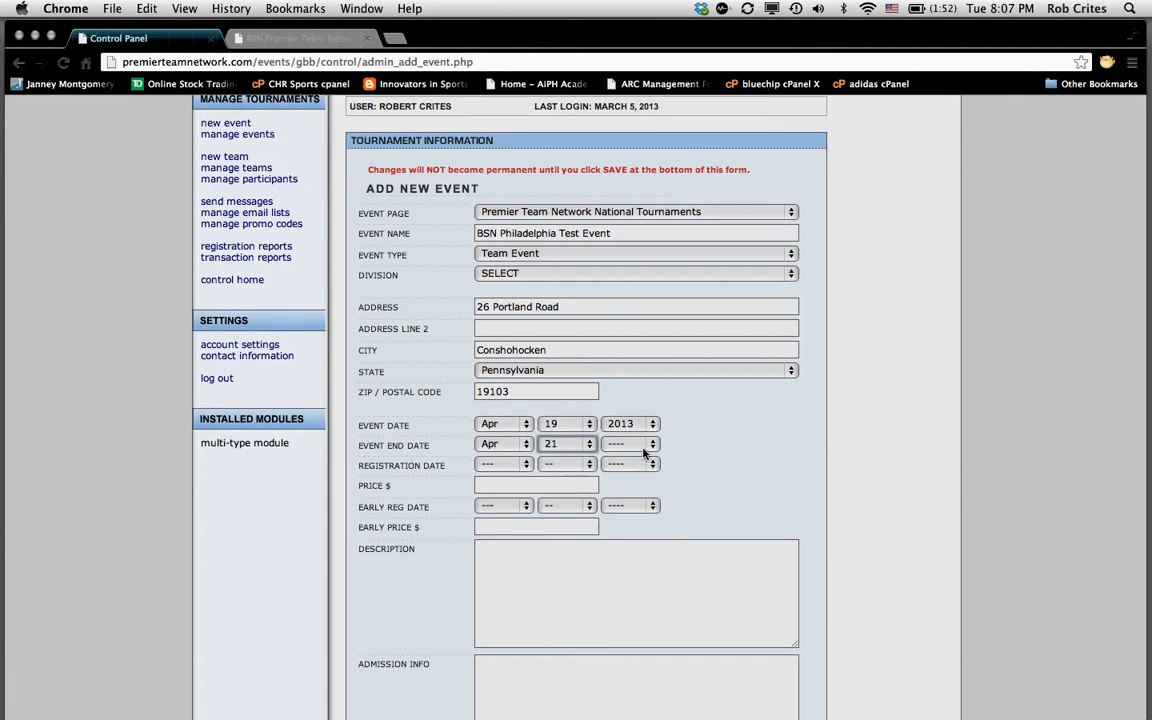
{"action": "left_click", "coordinate": [654, 446]}
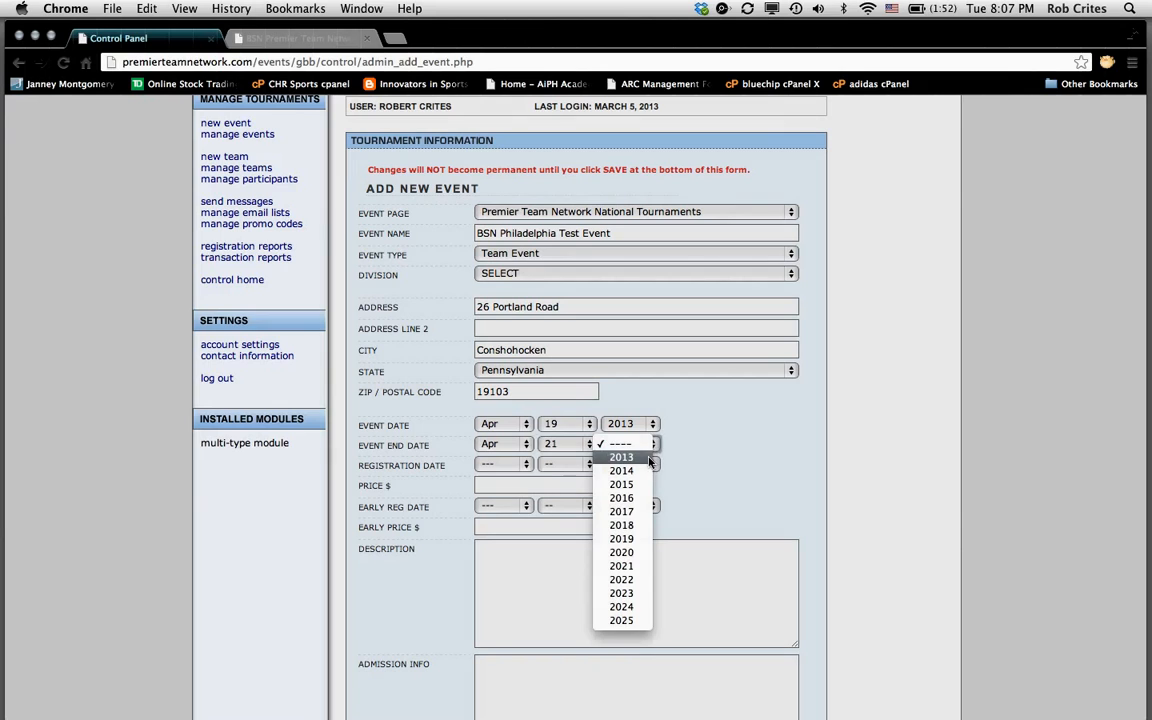
{"action": "left_click", "coordinate": [621, 457]}
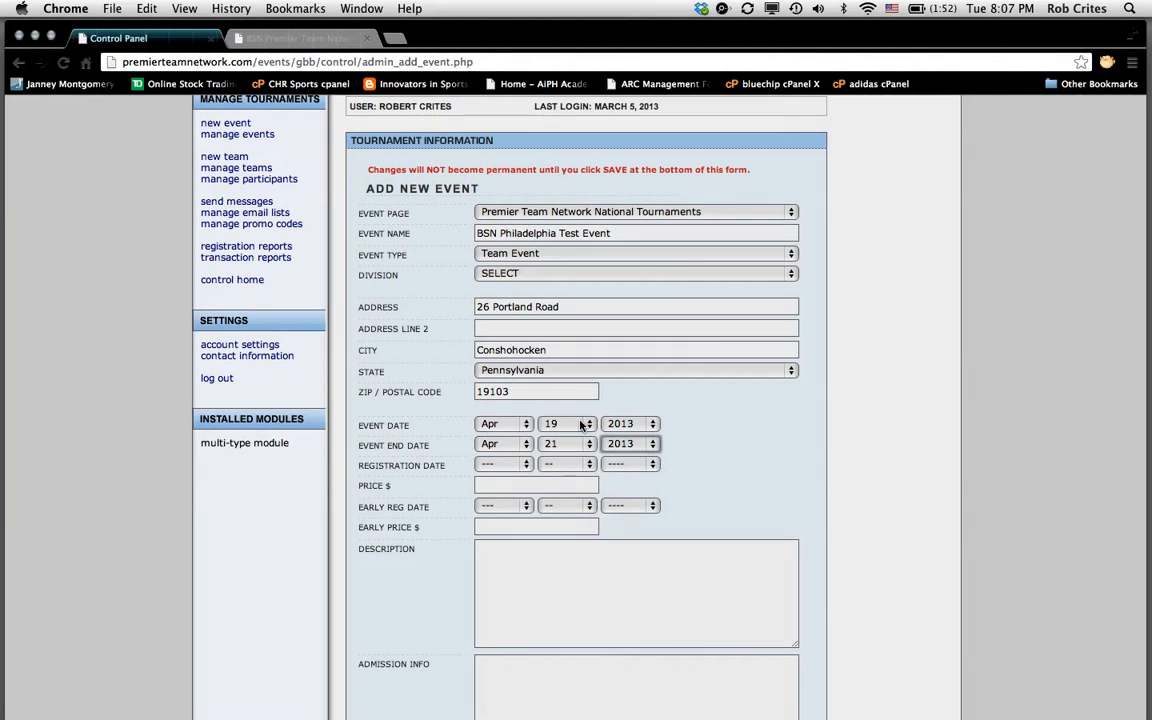
Step: Choose Apr / 15 / 2013 in the Registration Date dropdowns
{"action": "left_click", "coordinate": [523, 465]}
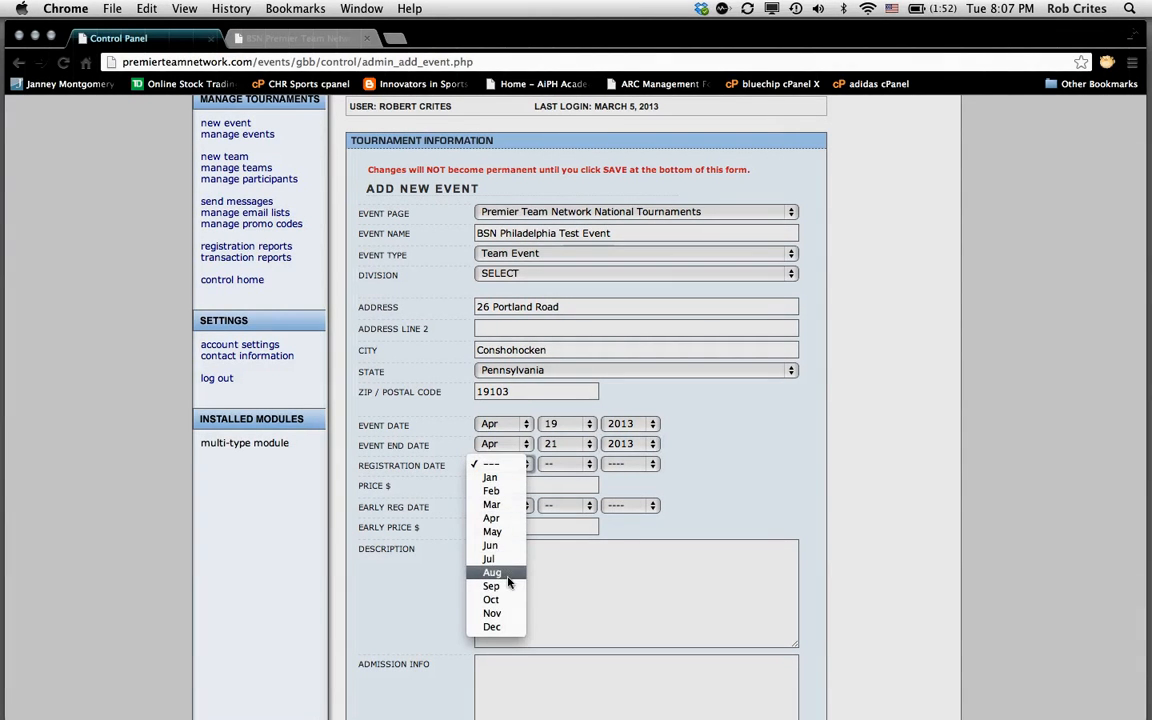
{"action": "left_click", "coordinate": [496, 519]}
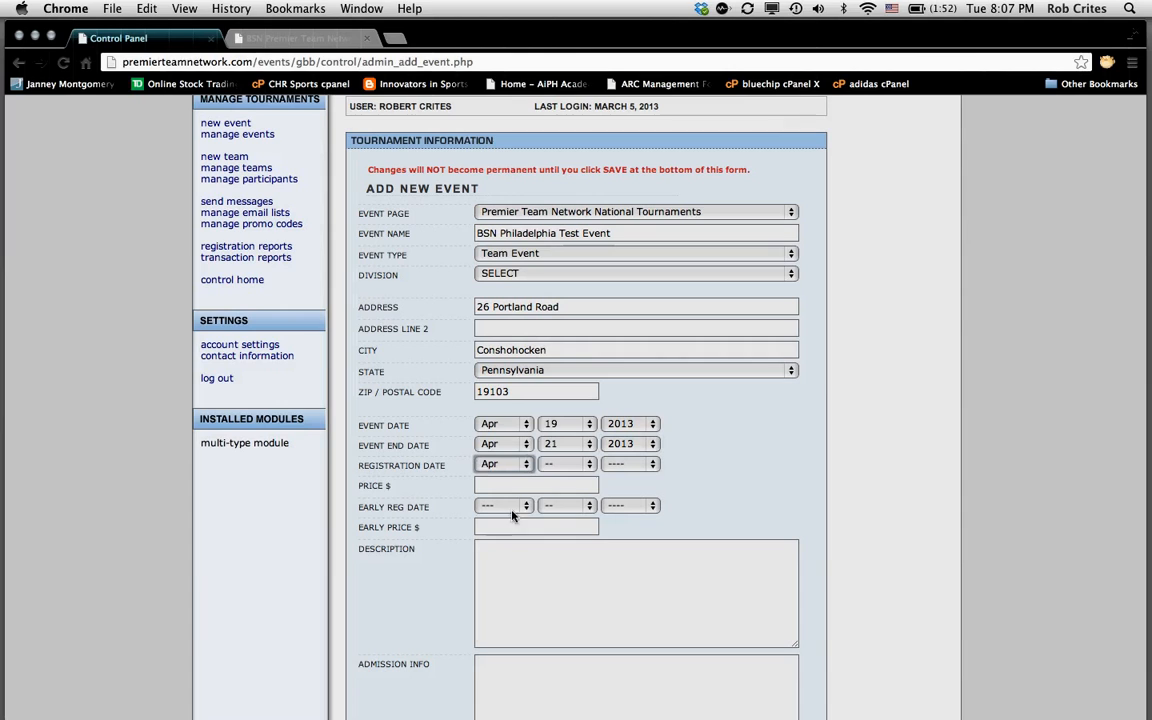
{"action": "left_click", "coordinate": [589, 465]}
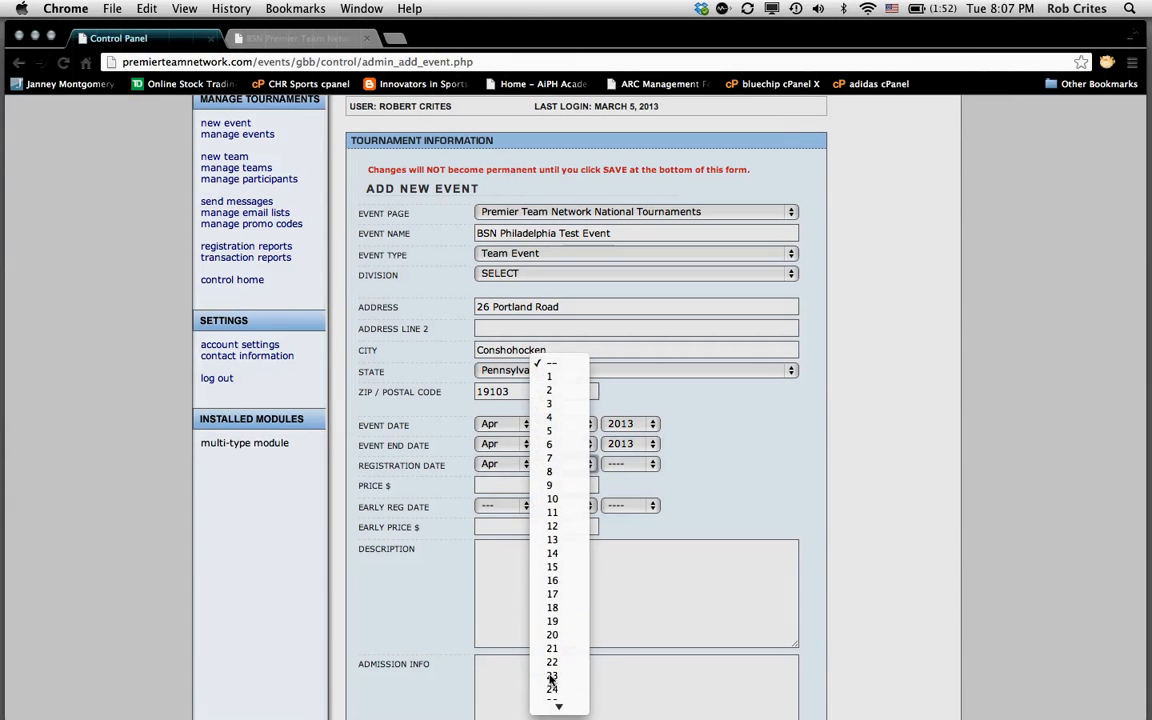
{"action": "left_click", "coordinate": [552, 567]}
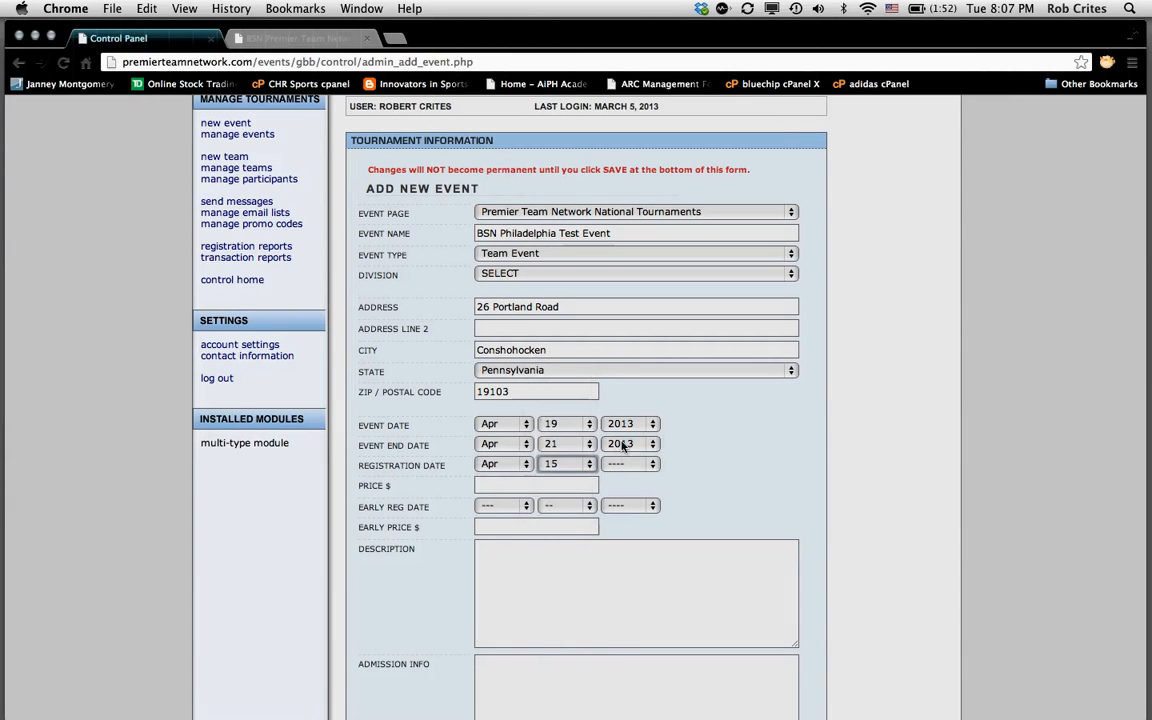
{"action": "left_click", "coordinate": [655, 464]}
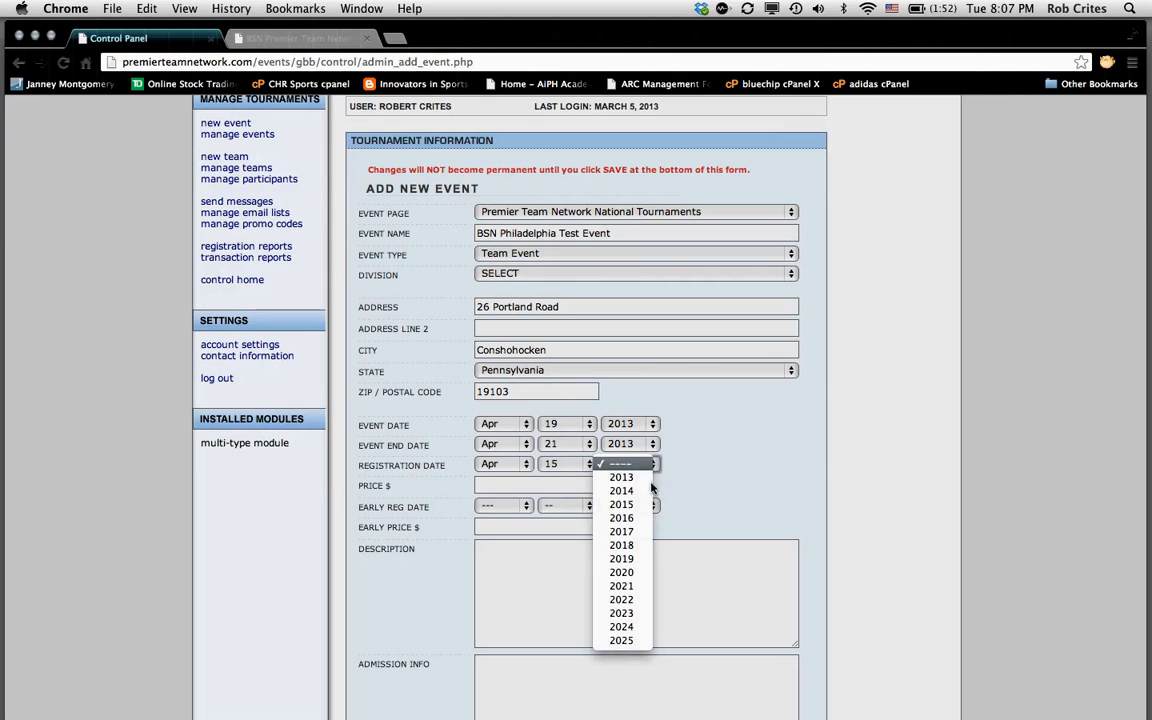
{"action": "left_click", "coordinate": [622, 477]}
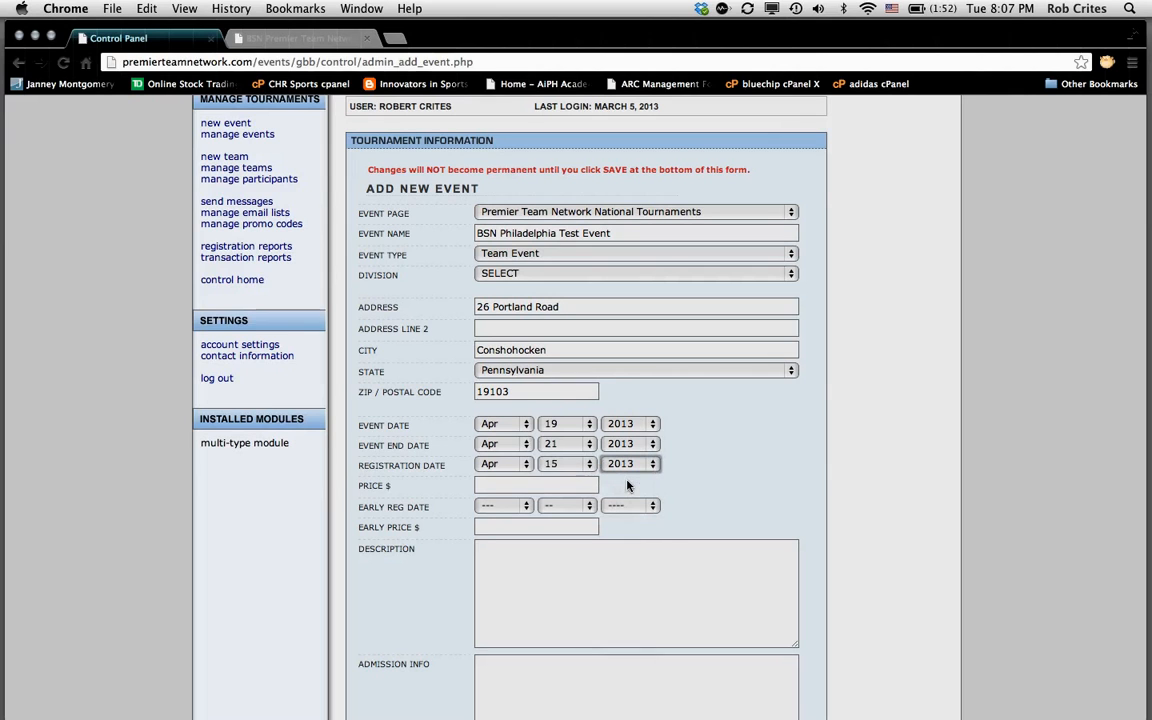
{"action": "left_click", "coordinate": [490, 487]}
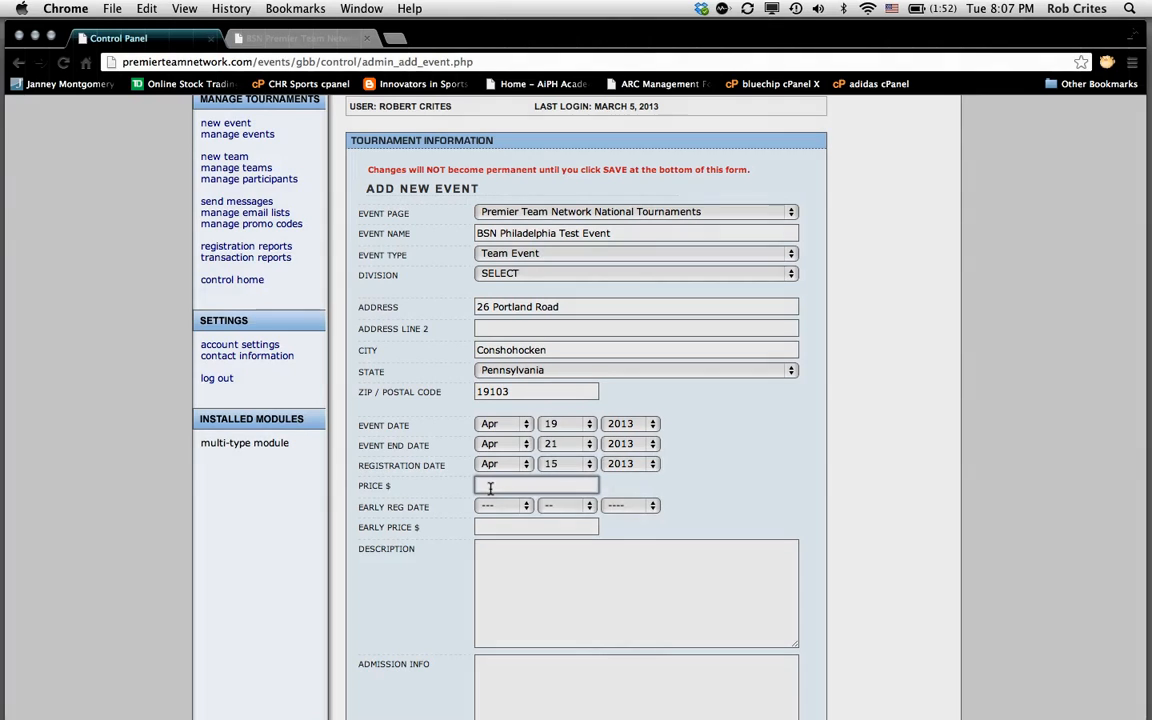
Step: Enter 550.00 as the event's regular price
{"action": "type", "text": "550"}
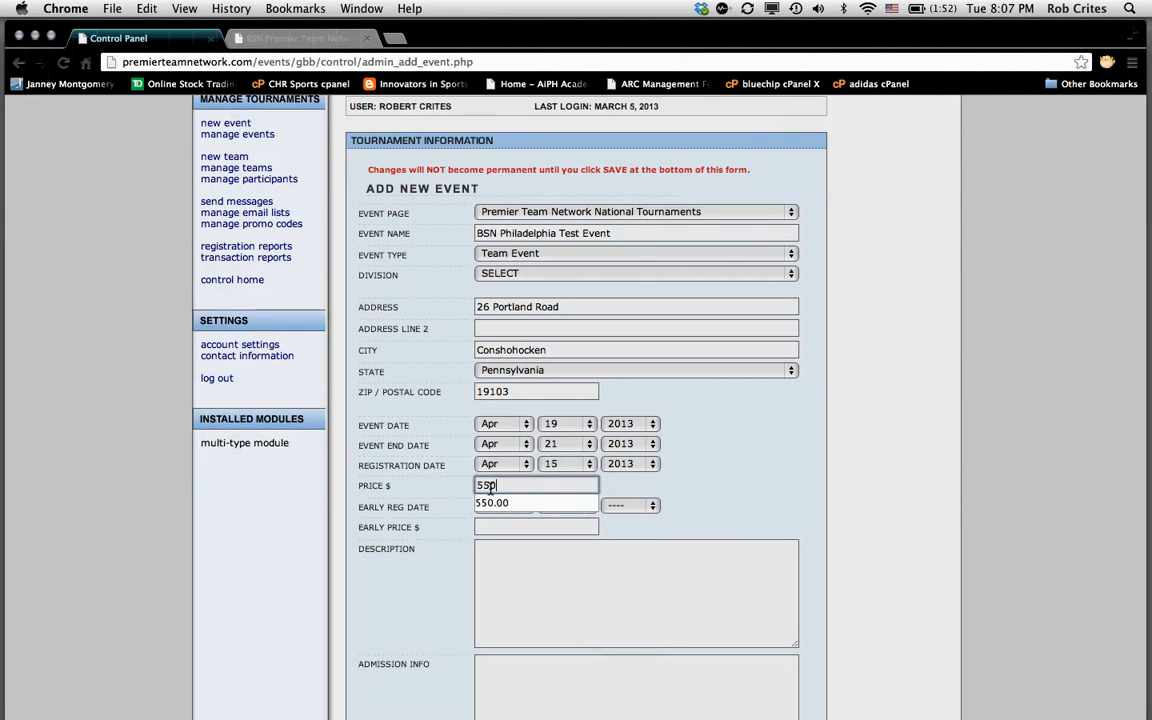
{"action": "left_click", "coordinate": [505, 504]}
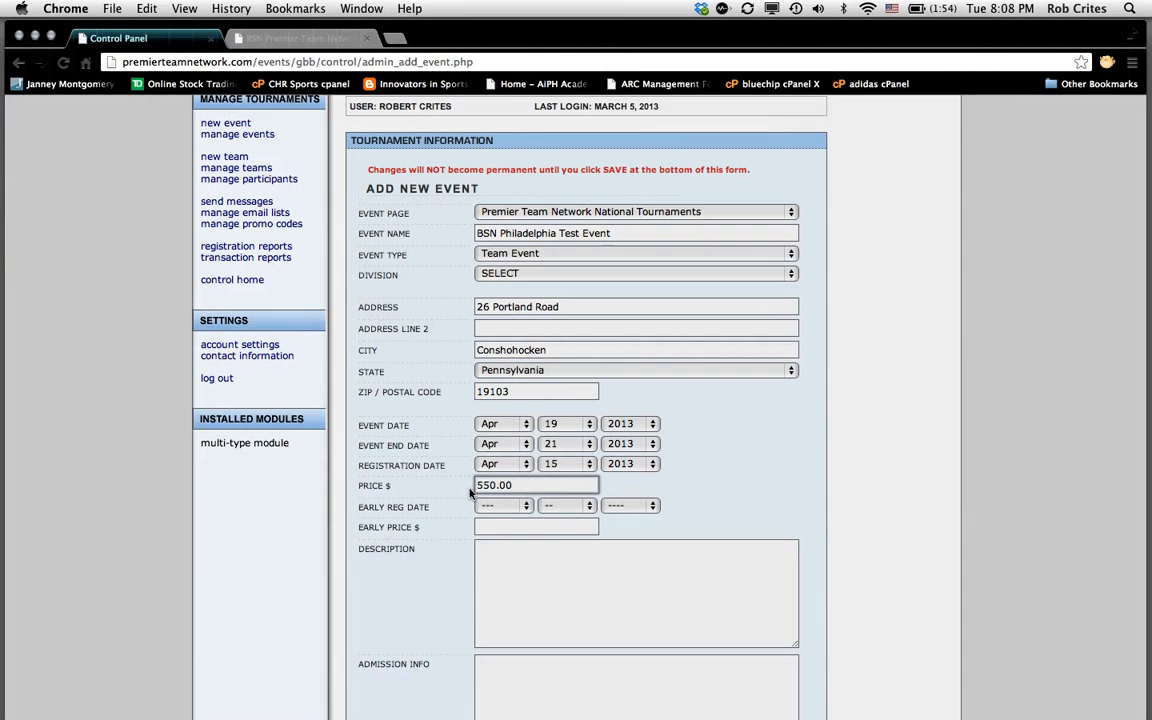
Step: Set the early registration date to Mar 15, 2013
{"action": "left_click", "coordinate": [527, 510]}
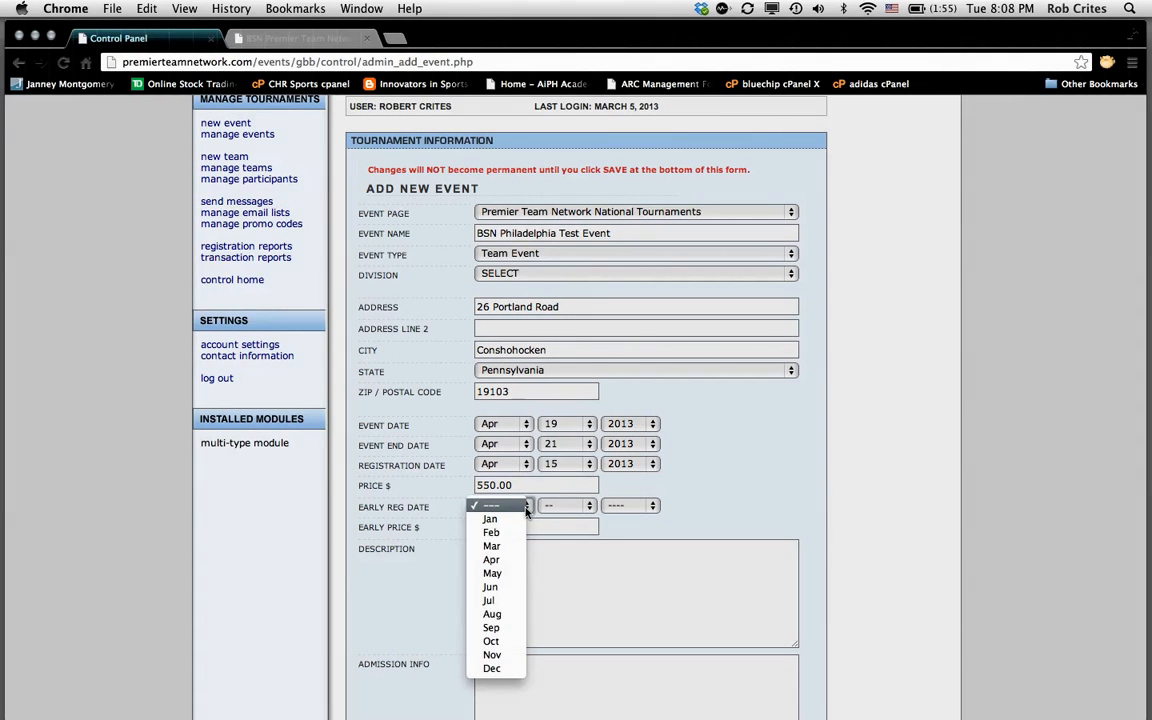
{"action": "left_click", "coordinate": [491, 546]}
{"action": "left_click", "coordinate": [589, 507]}
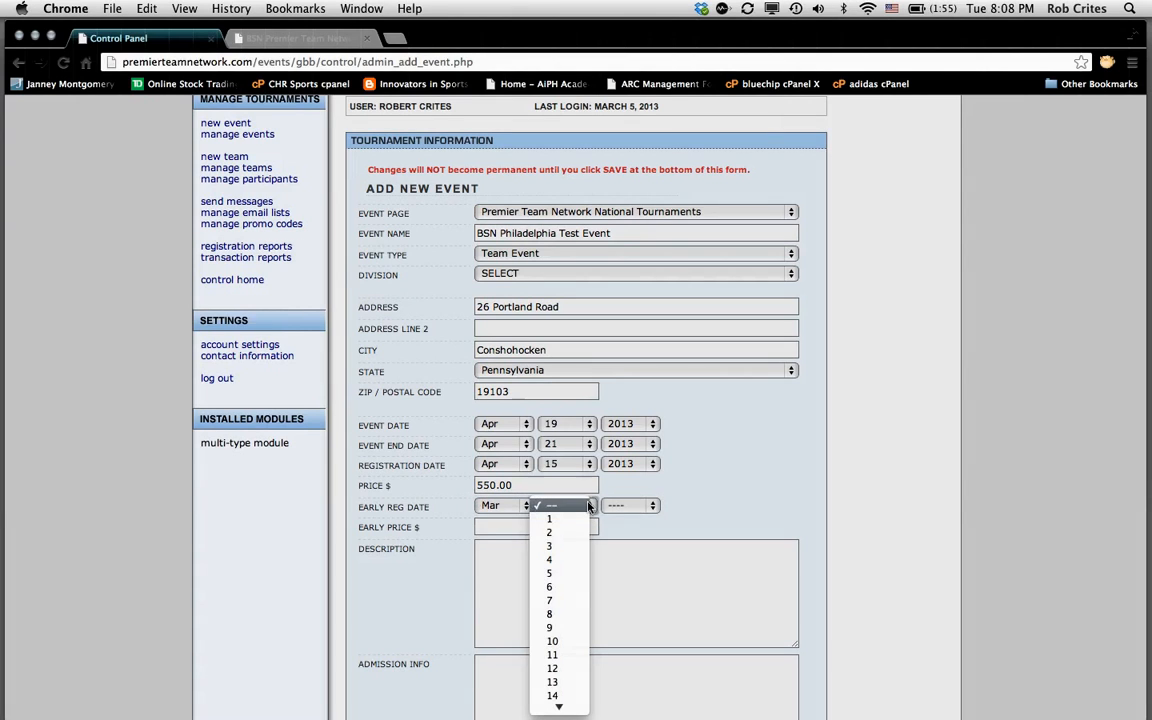
{"action": "scroll", "coordinate": [566, 672], "scroll_direction": "down", "scroll_amount": 3}
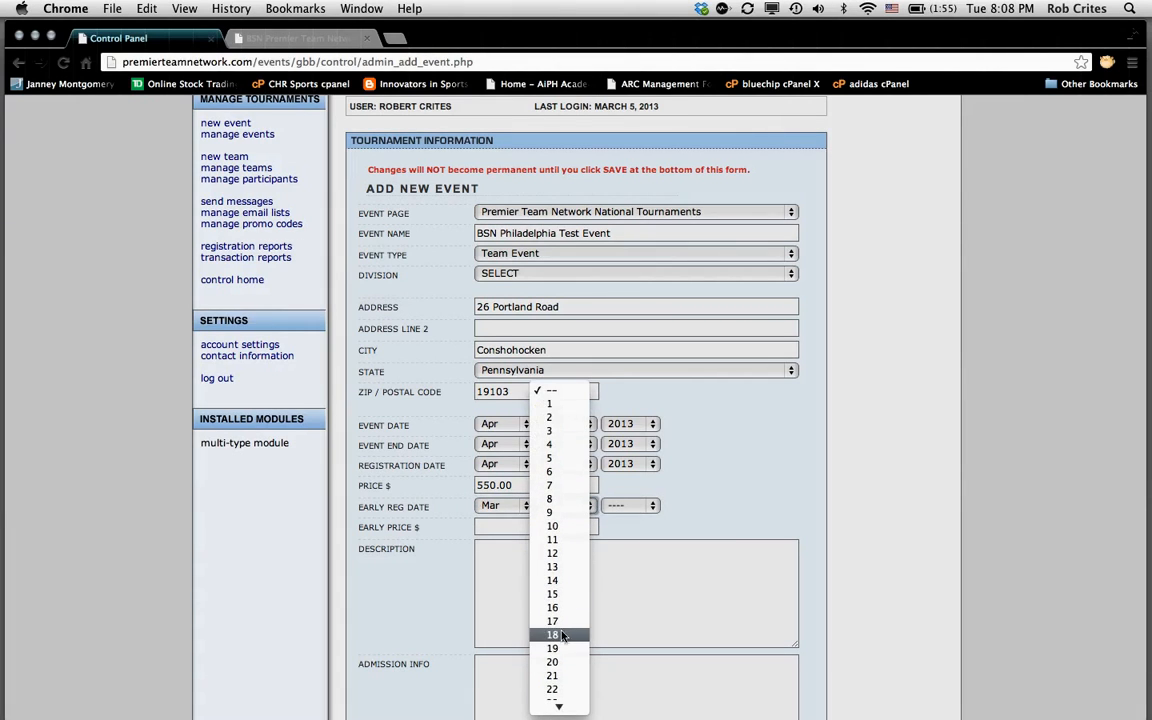
{"action": "left_click", "coordinate": [556, 594]}
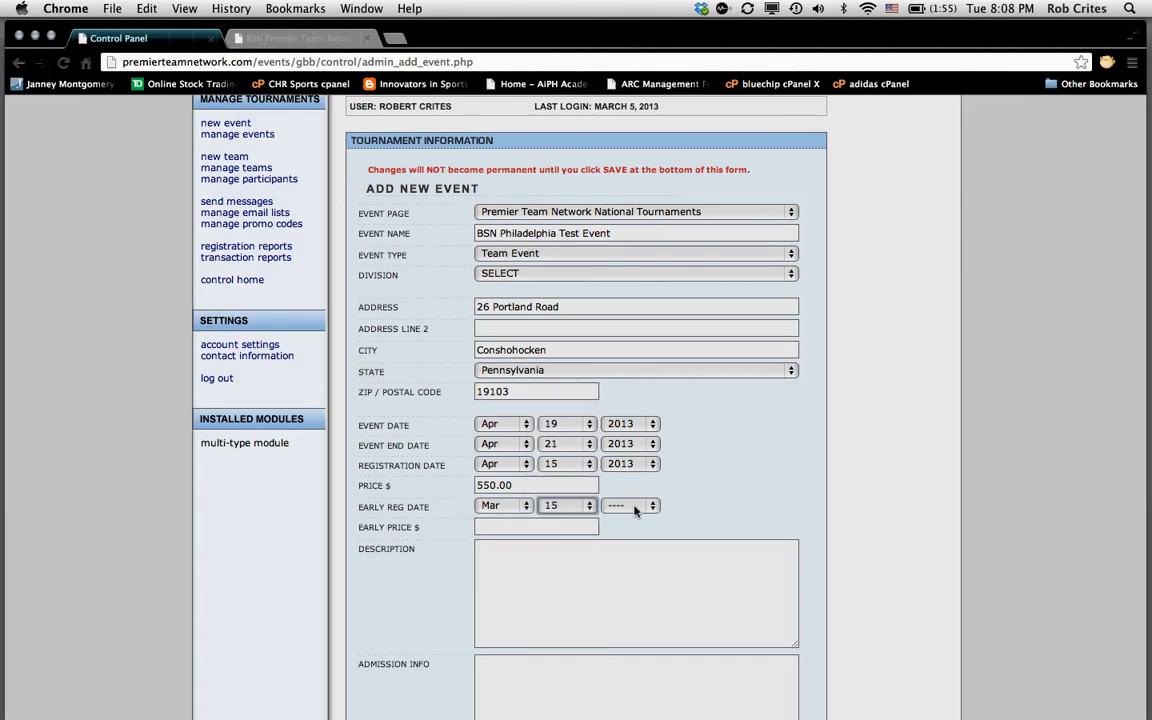
{"action": "left_click", "coordinate": [655, 505]}
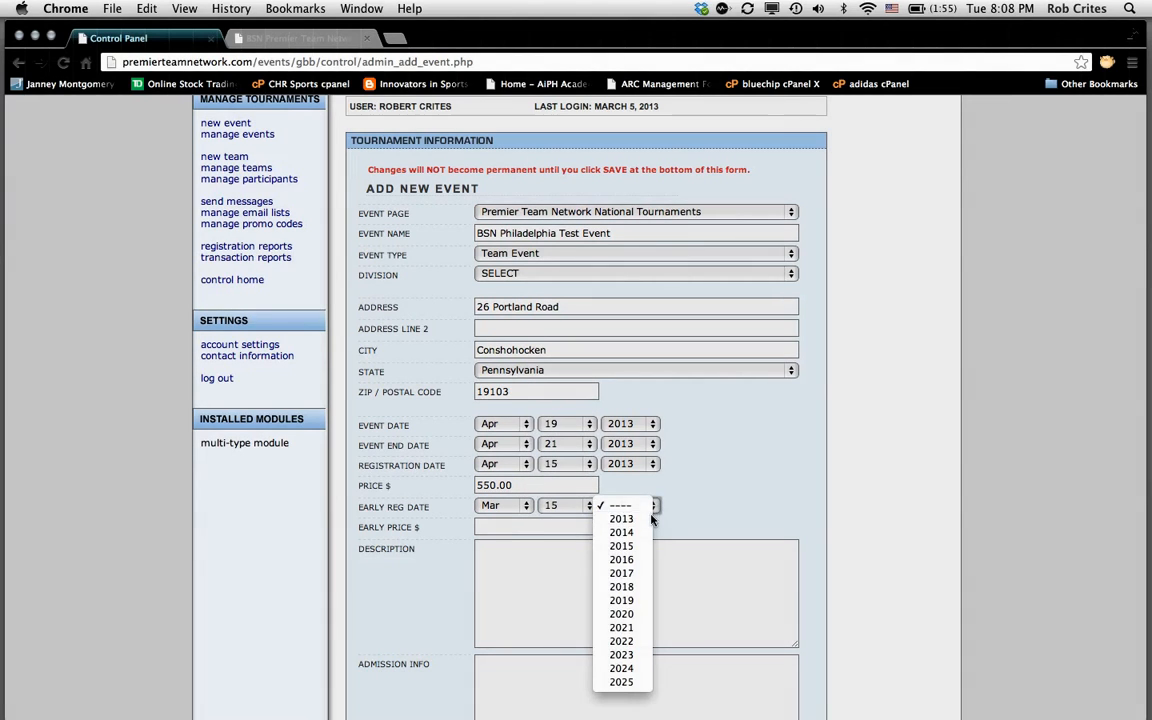
{"action": "left_click", "coordinate": [645, 521]}
Step: Enter 500.00 as the early registration price
{"action": "left_click", "coordinate": [511, 530]}
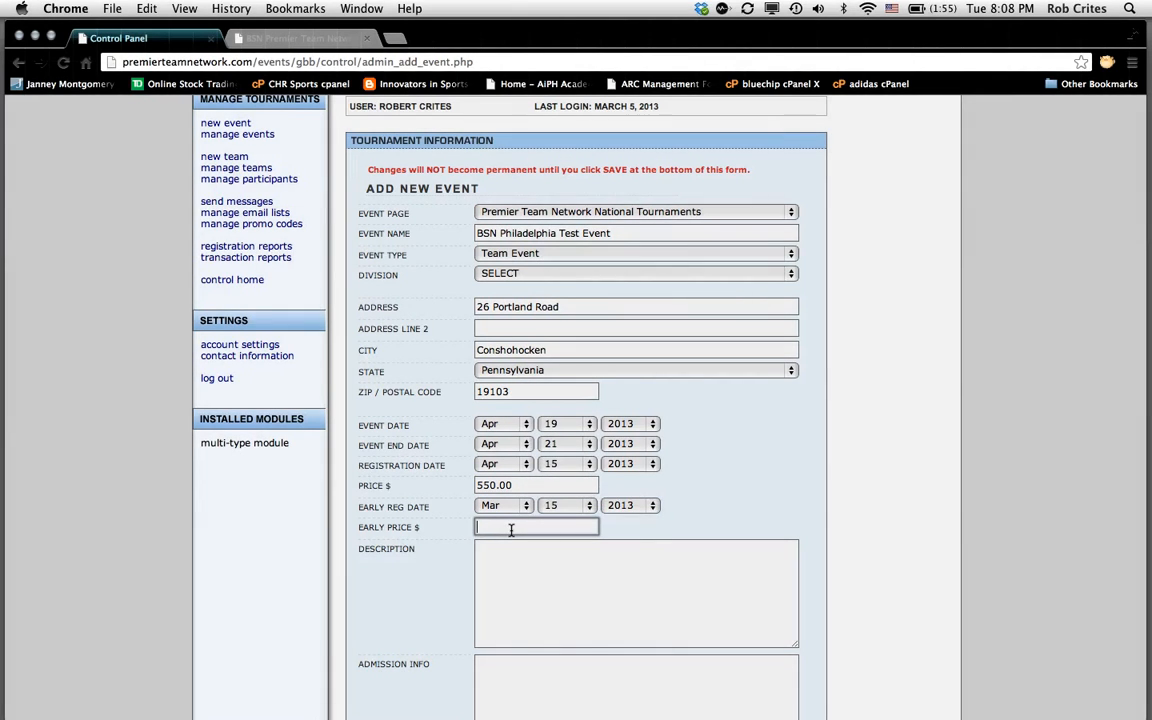
{"action": "type", "text": "500.00"}
{"action": "left_click", "coordinate": [579, 614]}
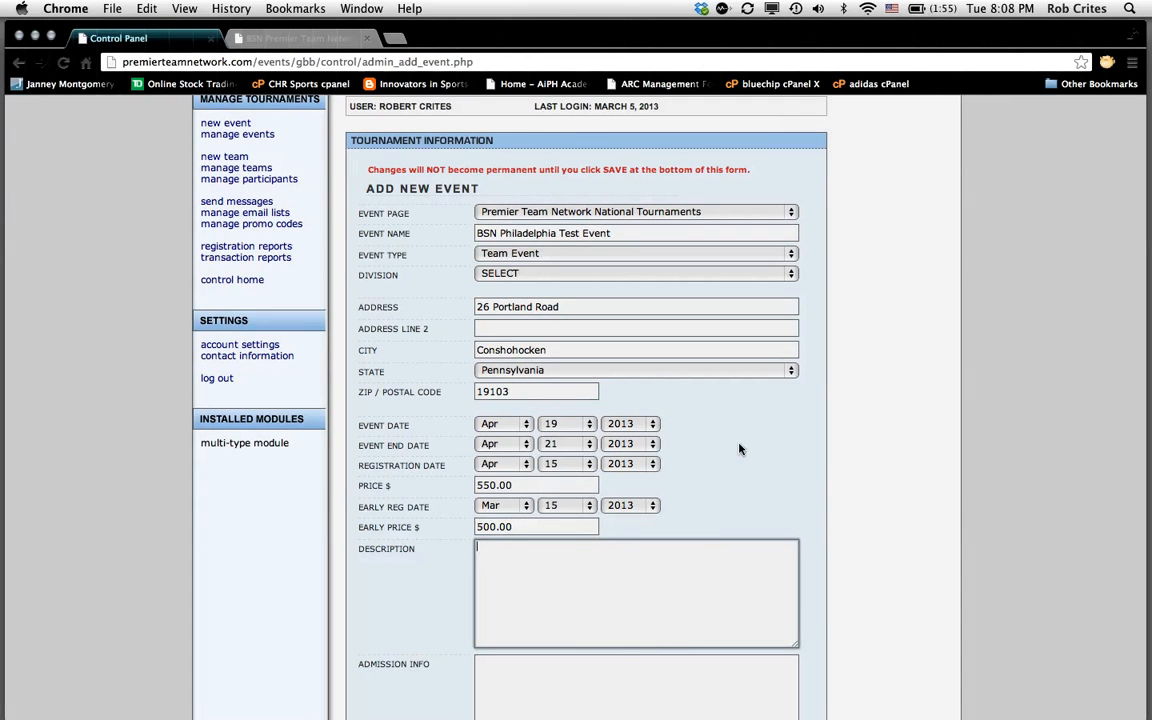
Step: Enter the description 'NCAA Exposure Event. Over 120 team attended last year.'
{"action": "scroll", "coordinate": [740, 449], "scroll_direction": "down", "scroll_amount": 5}
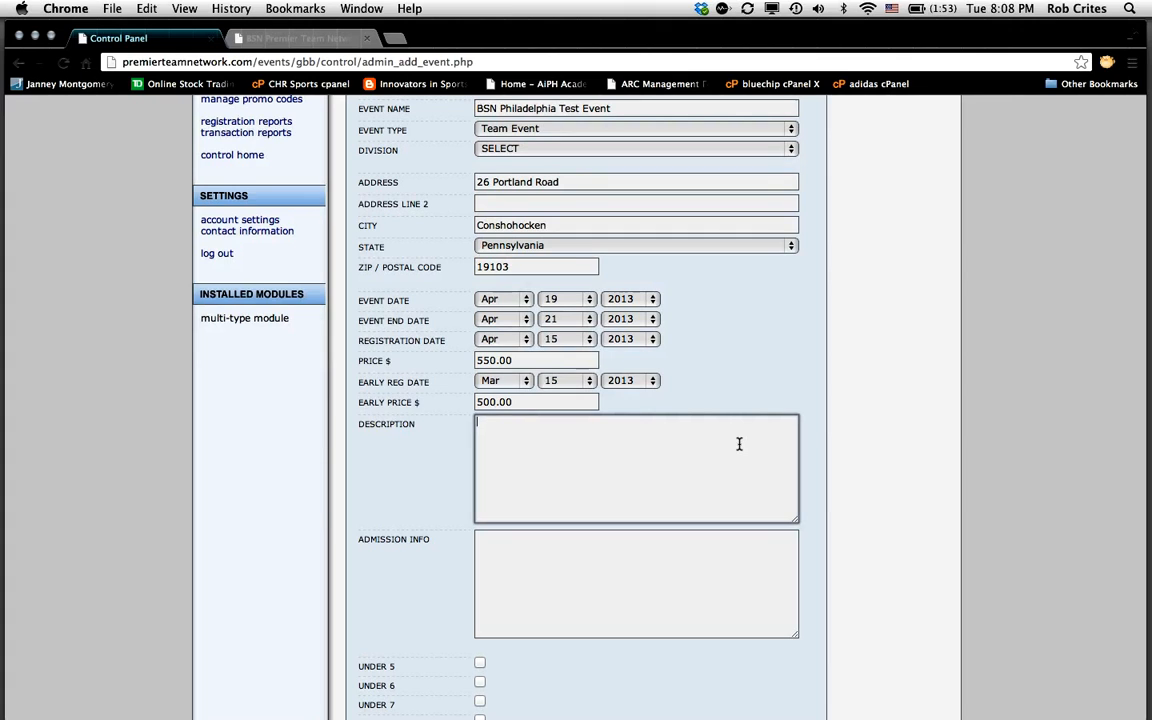
{"action": "type", "text": "NC"}
{"action": "type", "text": "AA Exposure Event.  O"}
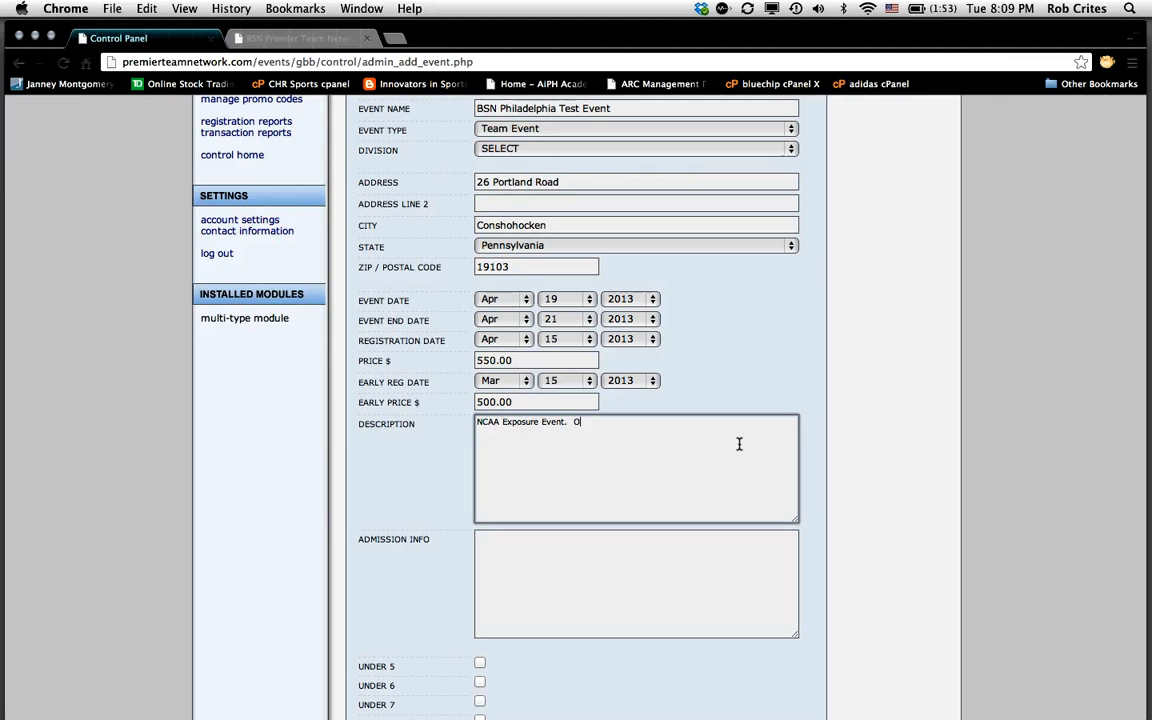
{"action": "type", "text": "ver 120 team att"}
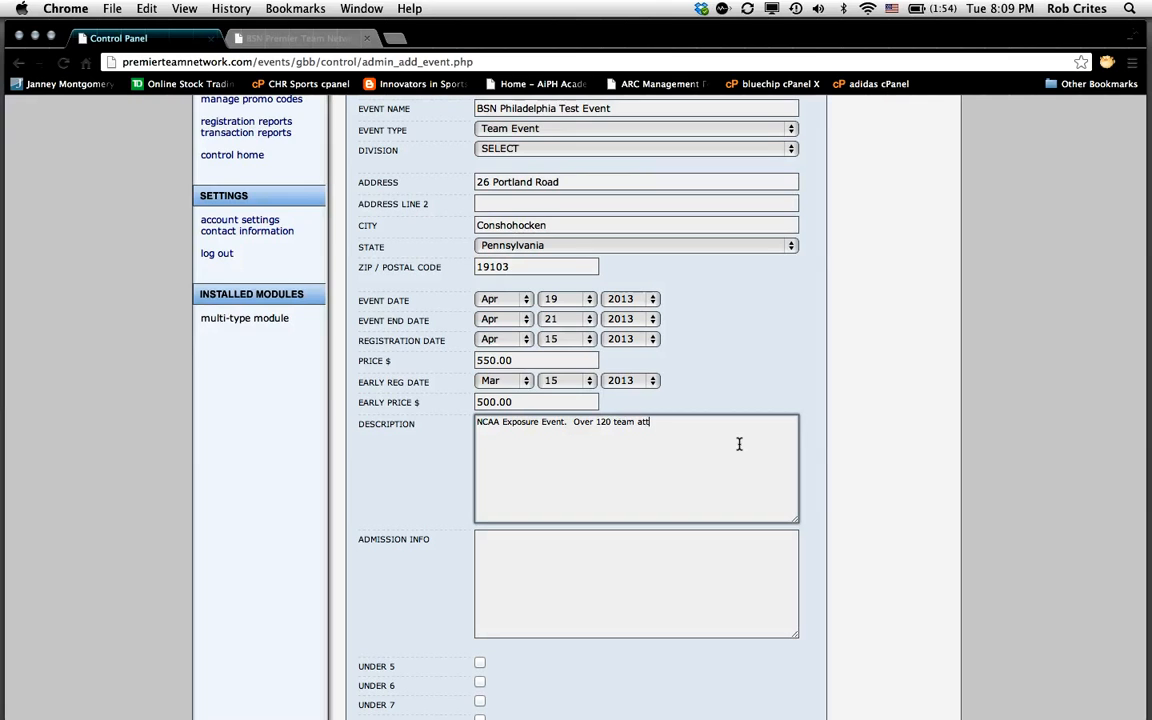
{"action": "type", "text": "ended last ya"}
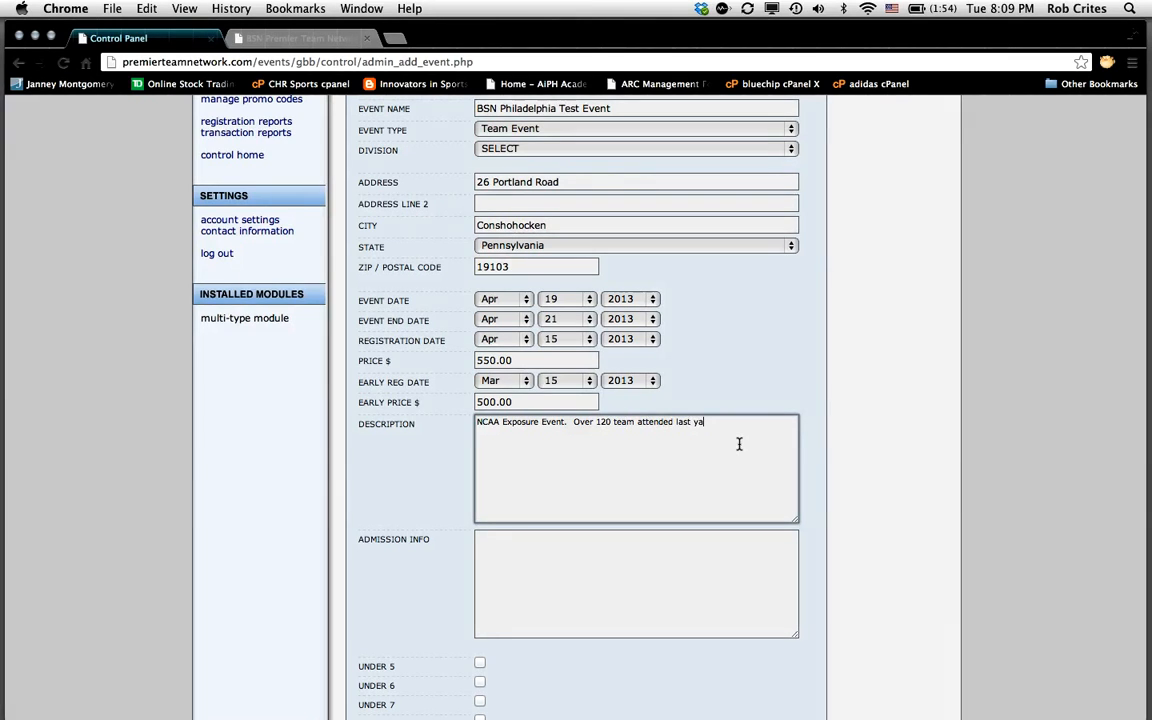
{"action": "key", "text": "BackSpace"}
{"action": "type", "text": "ear."}
{"action": "left_click_drag", "start_coordinate": [942, 40], "coordinate": [928, 40]}
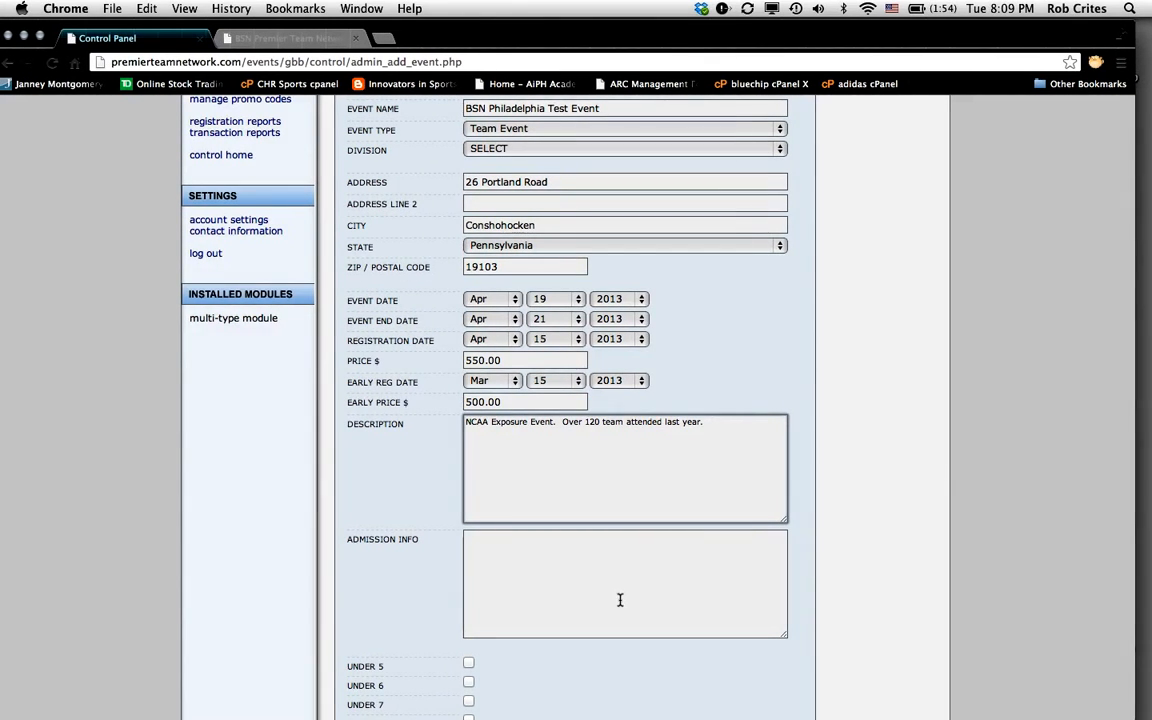
Step: Enter the admission info 'Parent pass 5.00 per day or 10.00 three day pass.'
{"action": "scroll", "coordinate": [620, 600], "scroll_direction": "down", "scroll_amount": 3}
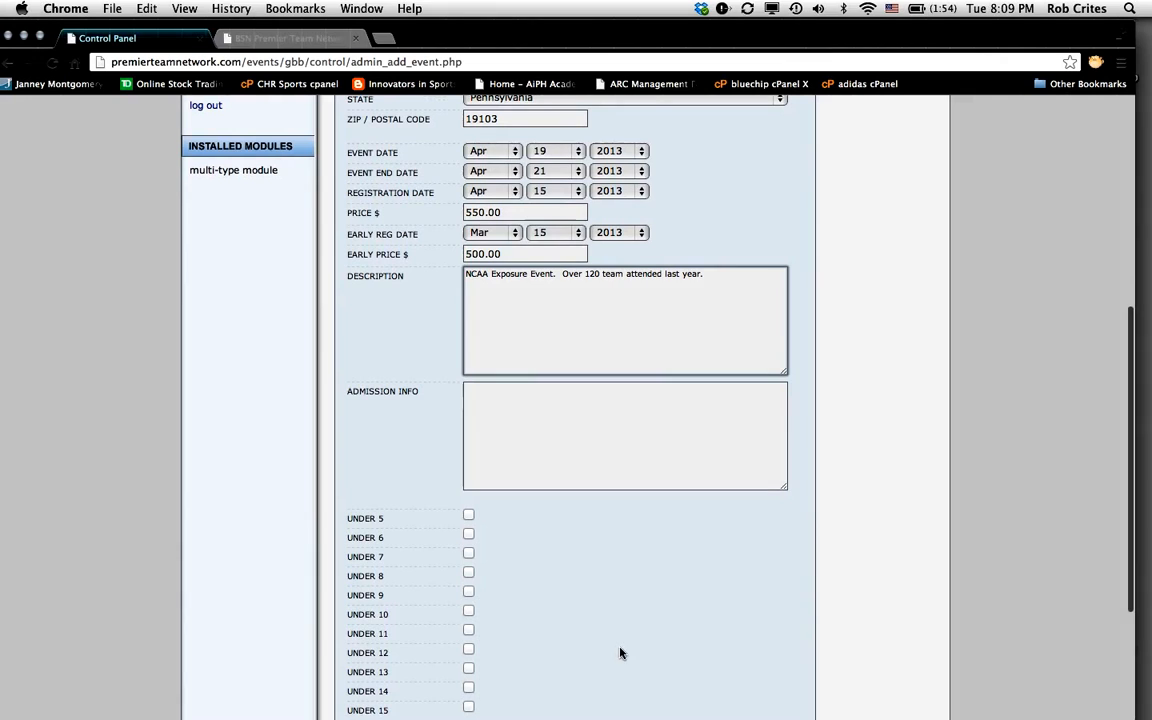
{"action": "left_click", "coordinate": [476, 398]}
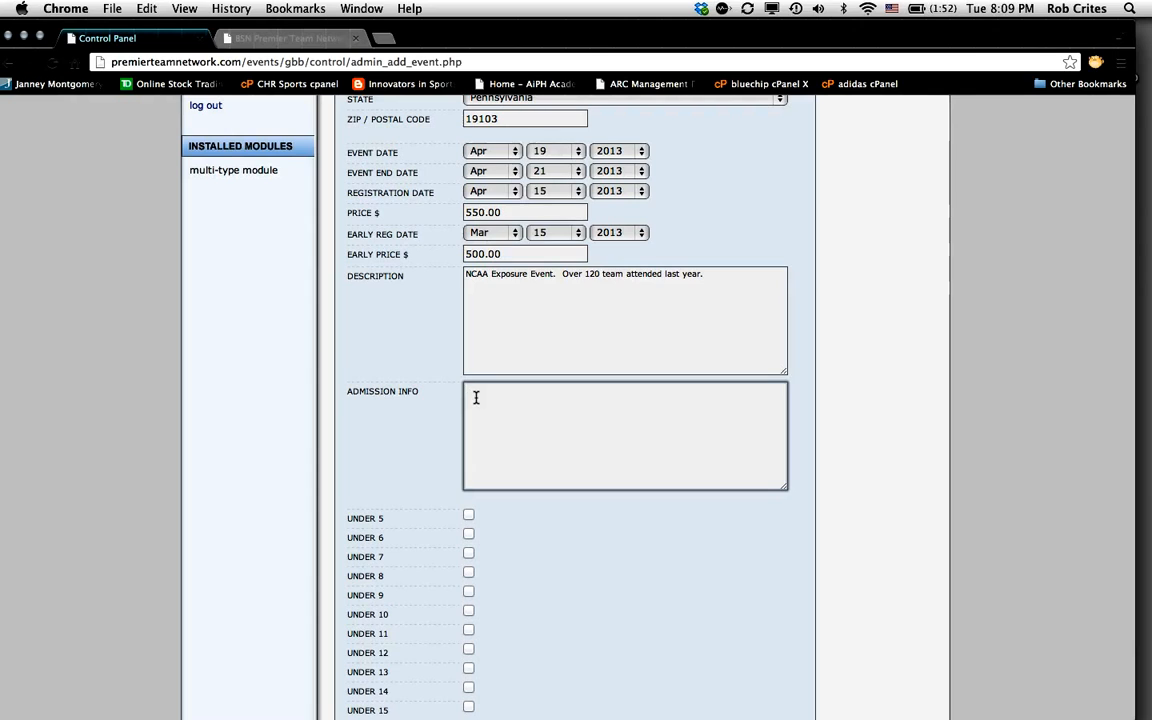
{"action": "type", "text": "Parent pass 5."}
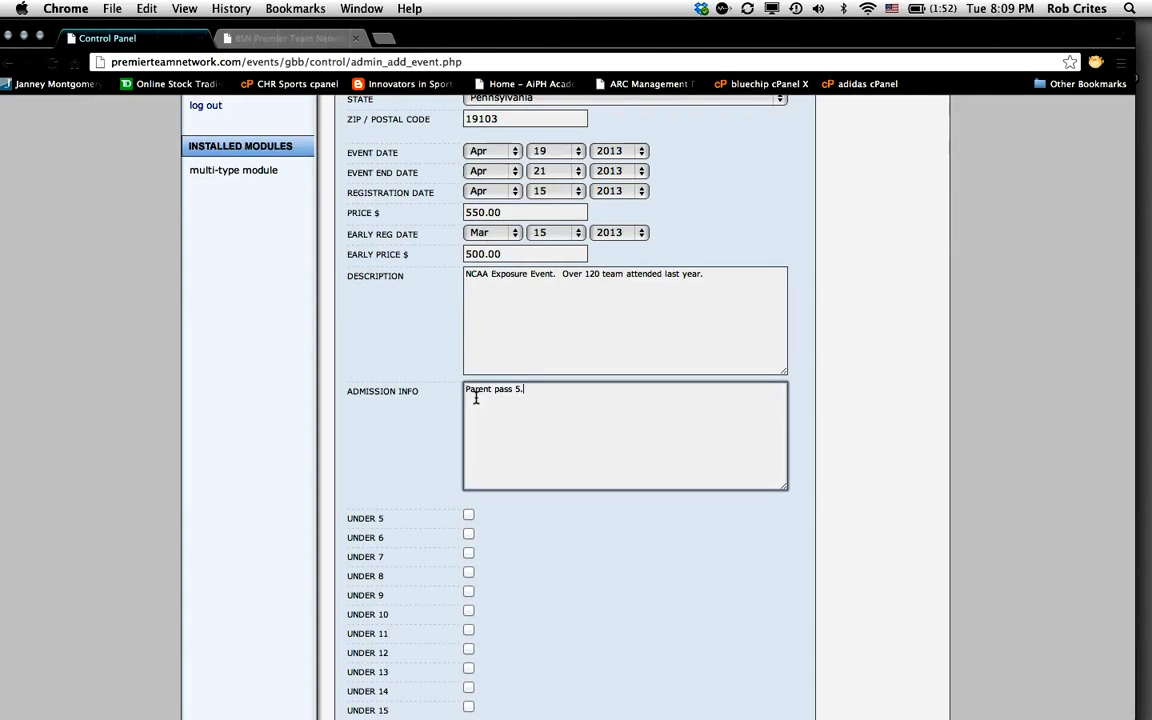
{"action": "type", "text": "00 per day or "}
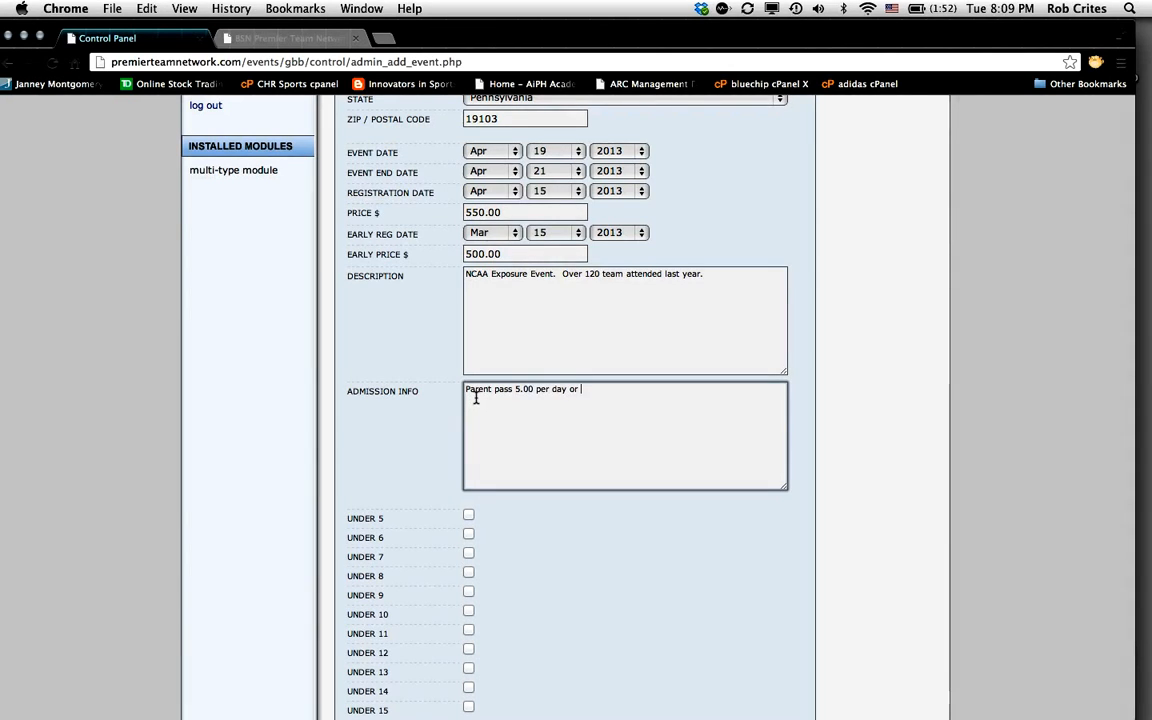
{"action": "type", "text": "10 thr"}
{"action": "key", "text": "BackSpace"}
{"action": "key", "text": "BackSpace"}
{"action": "key", "text": "BackSpace"}
{"action": "key", "text": "BackSpace"}
{"action": "type", "text": ".00"}
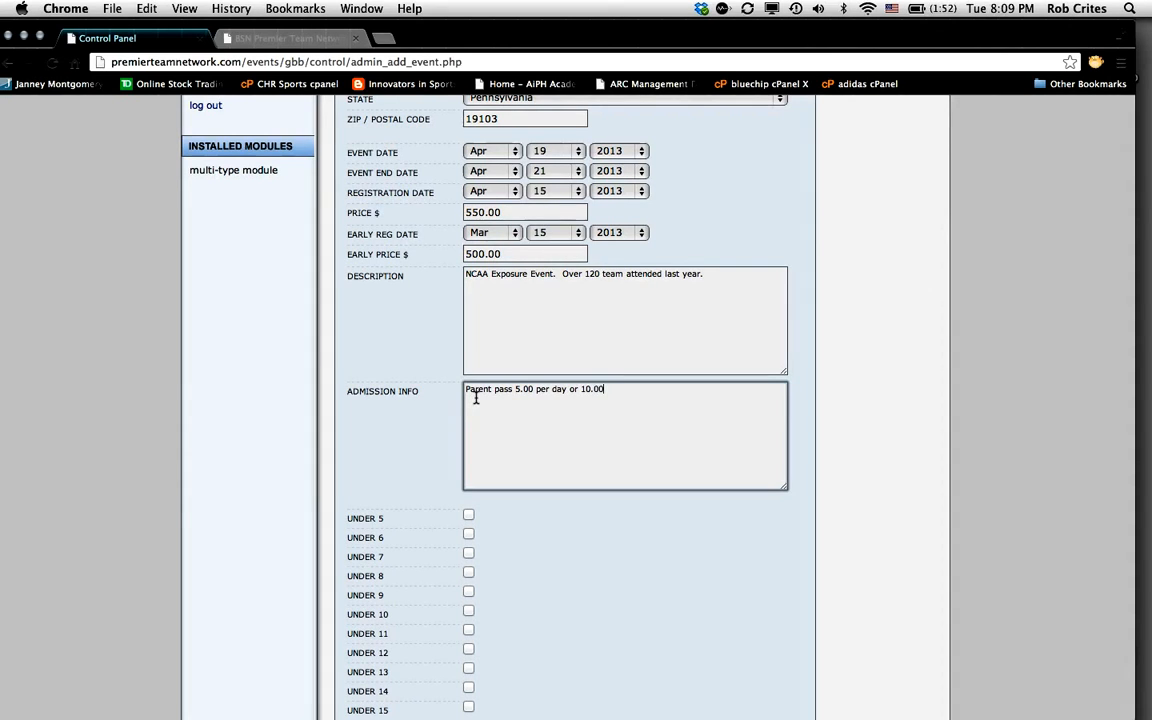
{"action": "type", "text": " three day pass."}
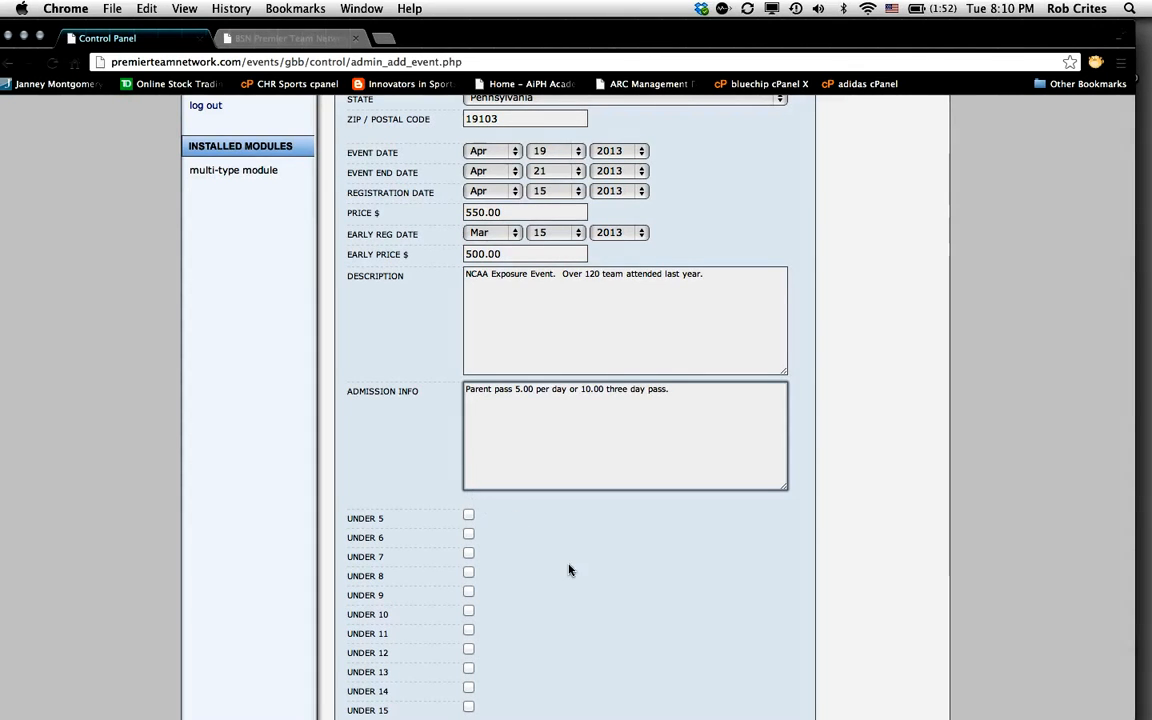
Step: Tick the Under 17, Under 16, Under 15 and Under 14 age group checkboxes
{"action": "scroll", "coordinate": [595, 427], "scroll_direction": "down", "scroll_amount": 5}
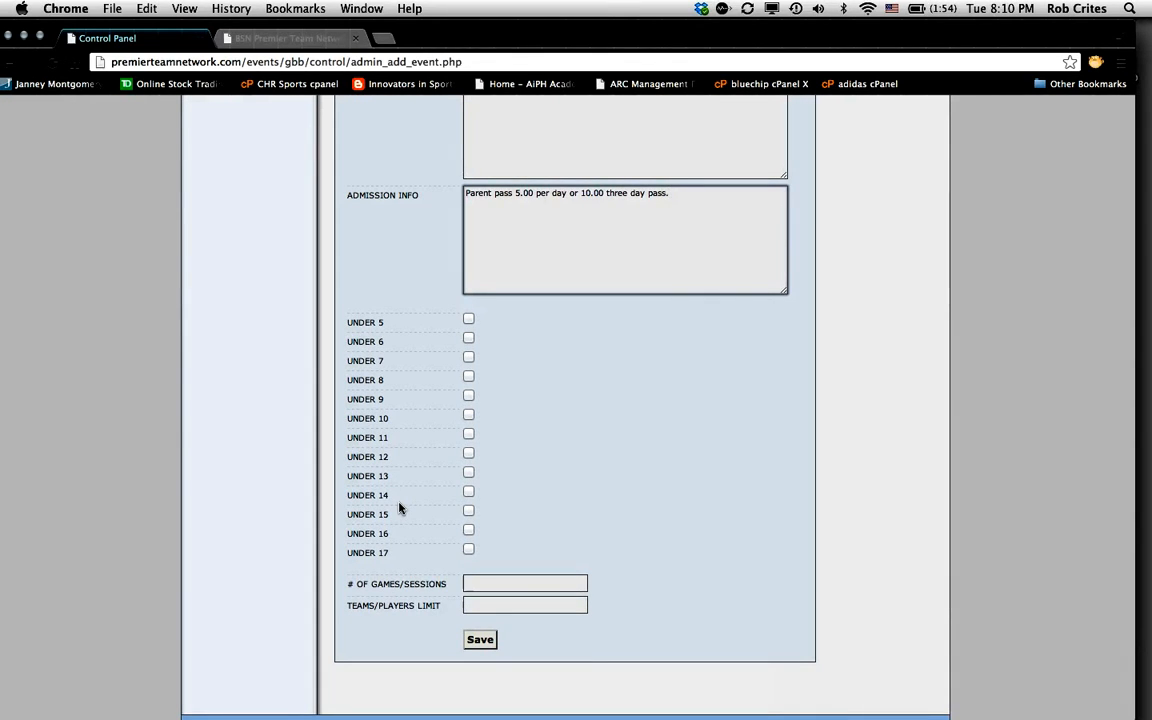
{"action": "left_click", "coordinate": [469, 551]}
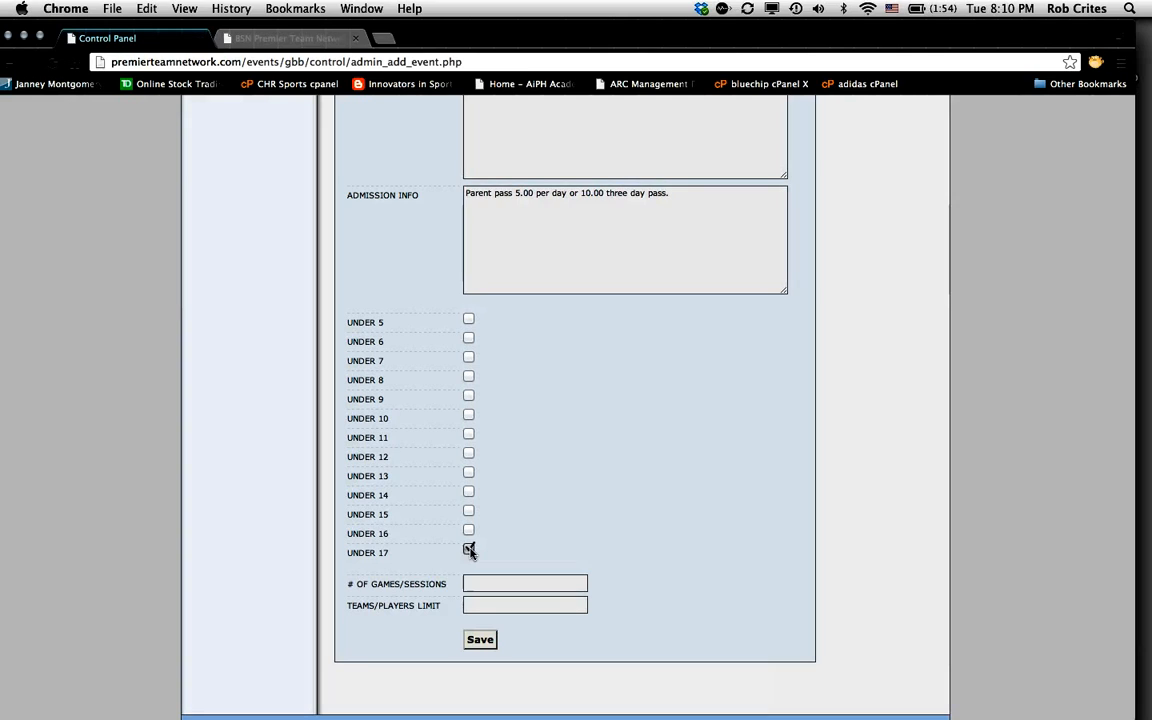
{"action": "left_click", "coordinate": [470, 531]}
{"action": "left_click", "coordinate": [469, 512]}
{"action": "left_click", "coordinate": [469, 493]}
{"action": "left_click", "coordinate": [477, 584]}
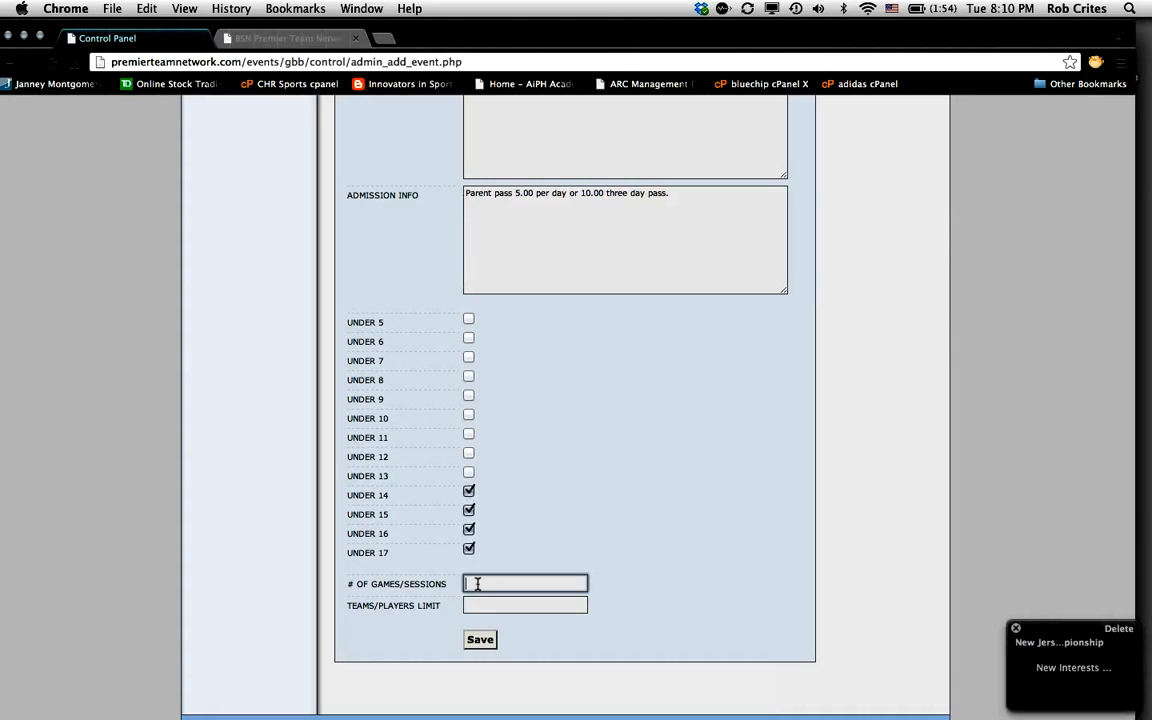
{"action": "left_click", "coordinate": [1017, 630]}
Step: Enter 5 games/sessions and a teams/players limit of 68
{"action": "left_click", "coordinate": [494, 584]}
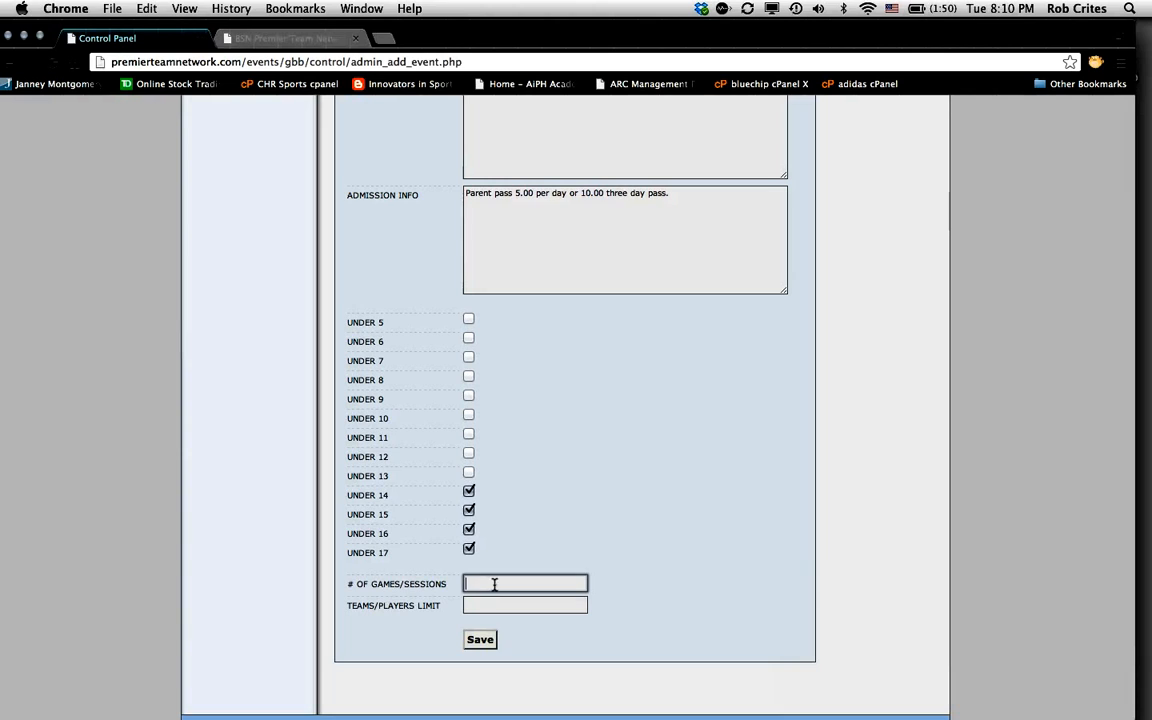
{"action": "type", "text": "5"}
{"action": "left_click", "coordinate": [491, 606]}
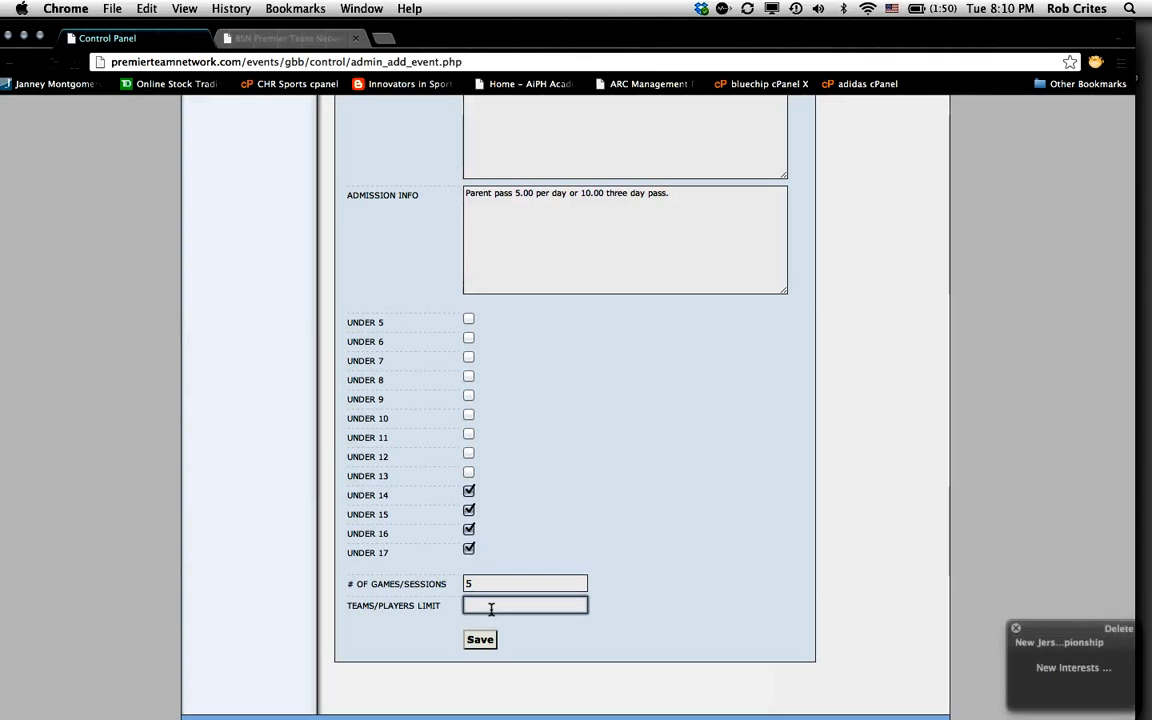
{"action": "left_click", "coordinate": [1018, 639]}
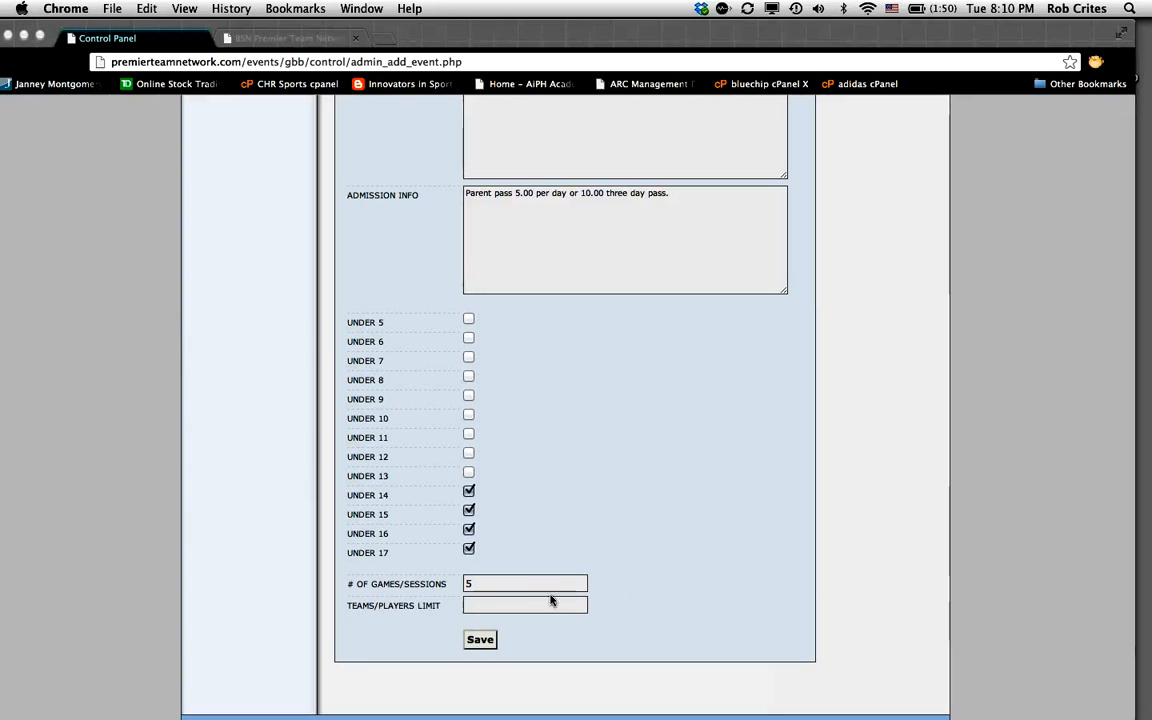
{"action": "left_click", "coordinate": [488, 604]}
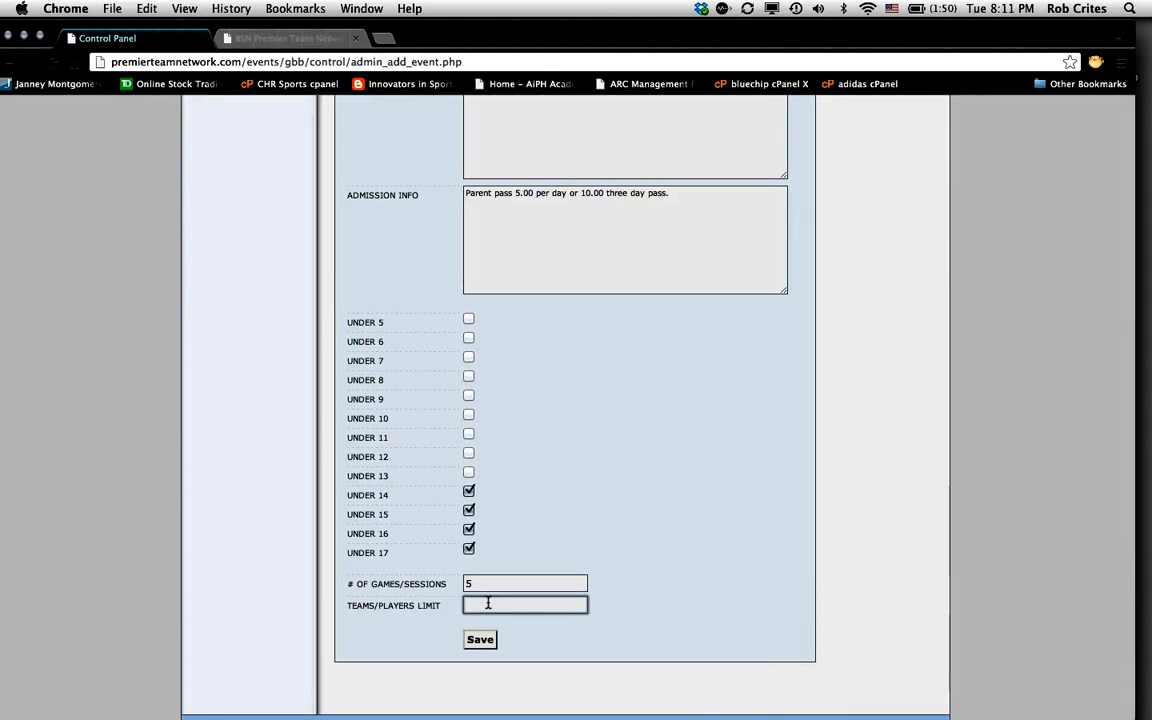
{"action": "type", "text": "68"}
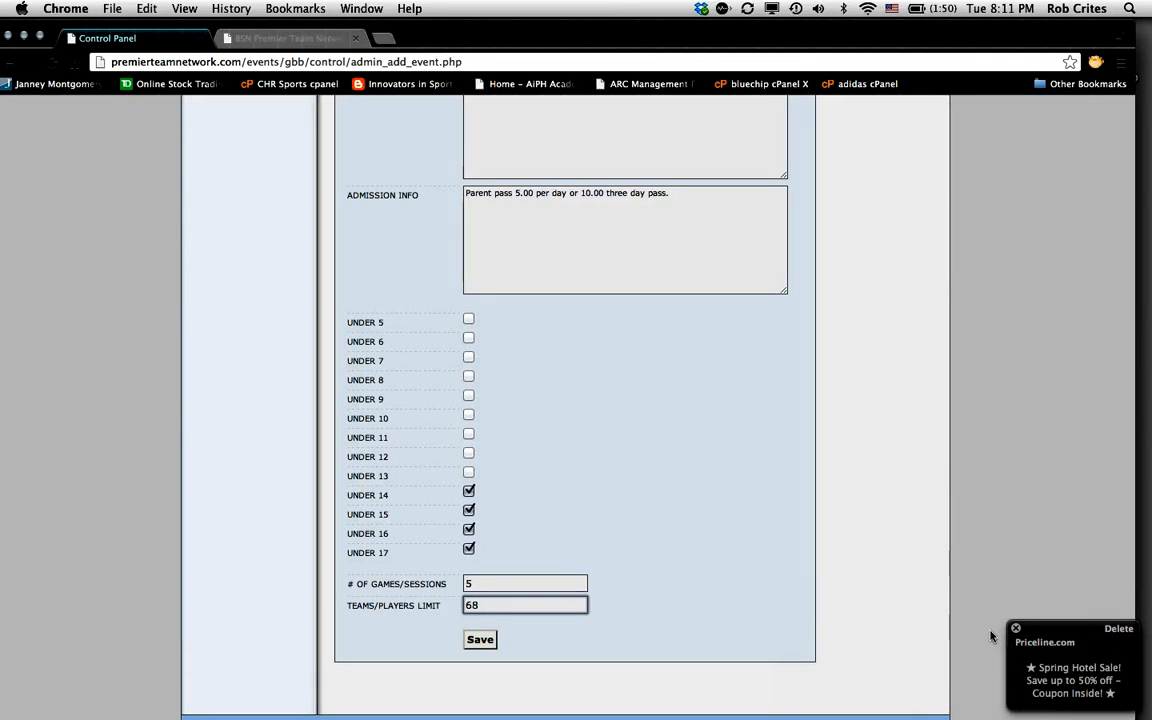
{"action": "left_click", "coordinate": [1016, 629]}
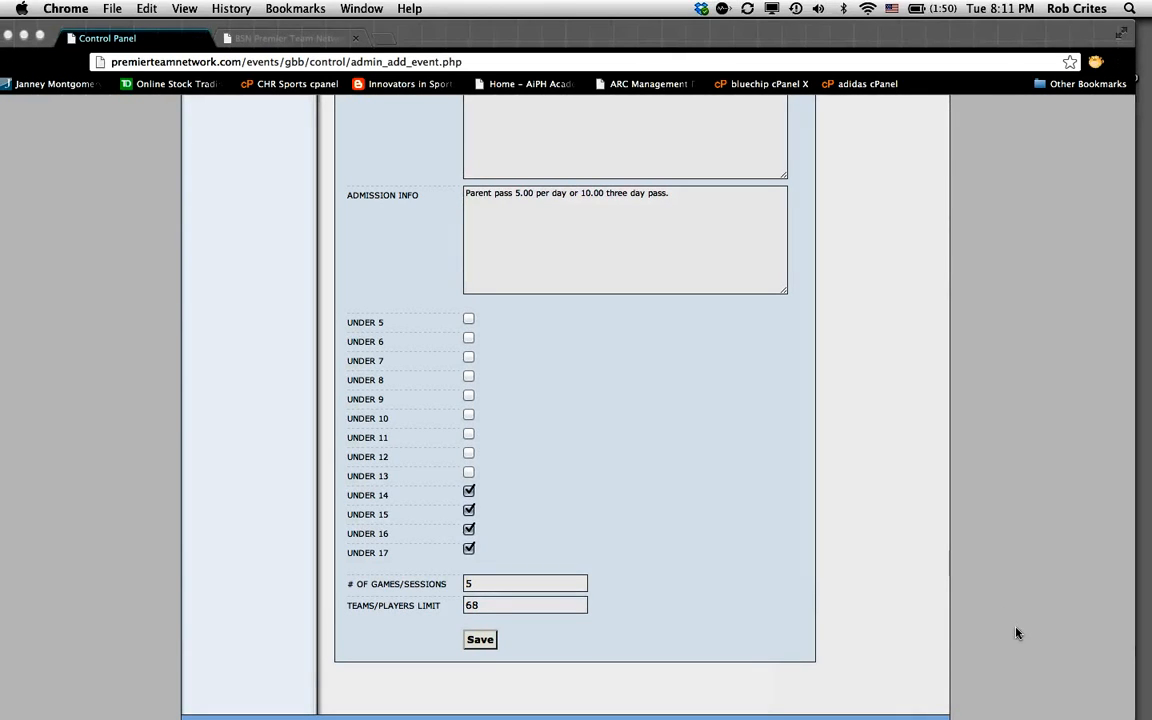
{"action": "left_click", "coordinate": [685, 560]}
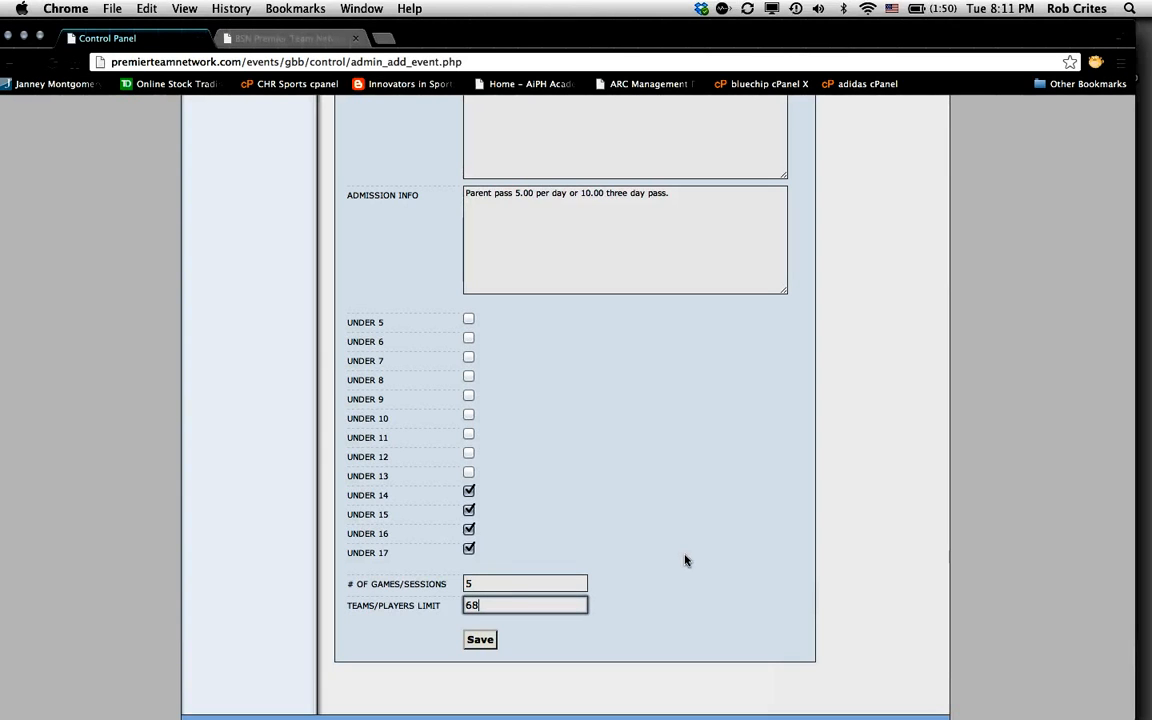
Step: Save the event, then go to the manage events list
{"action": "left_click", "coordinate": [481, 640]}
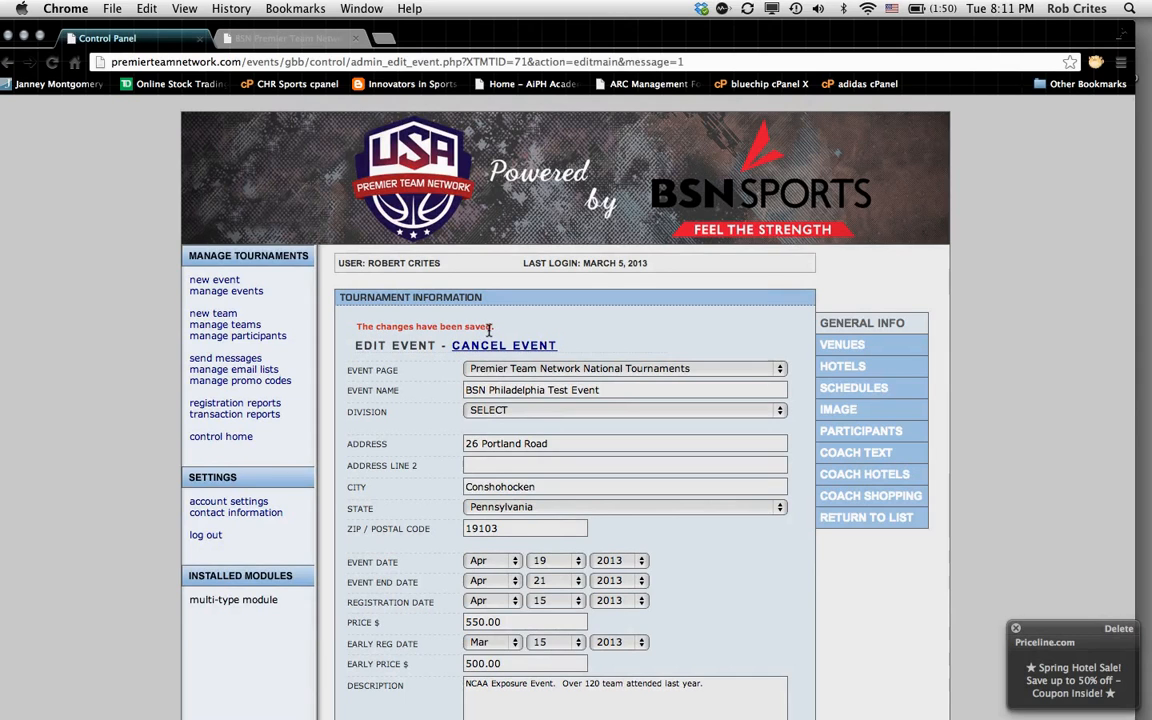
{"action": "left_click", "coordinate": [222, 292]}
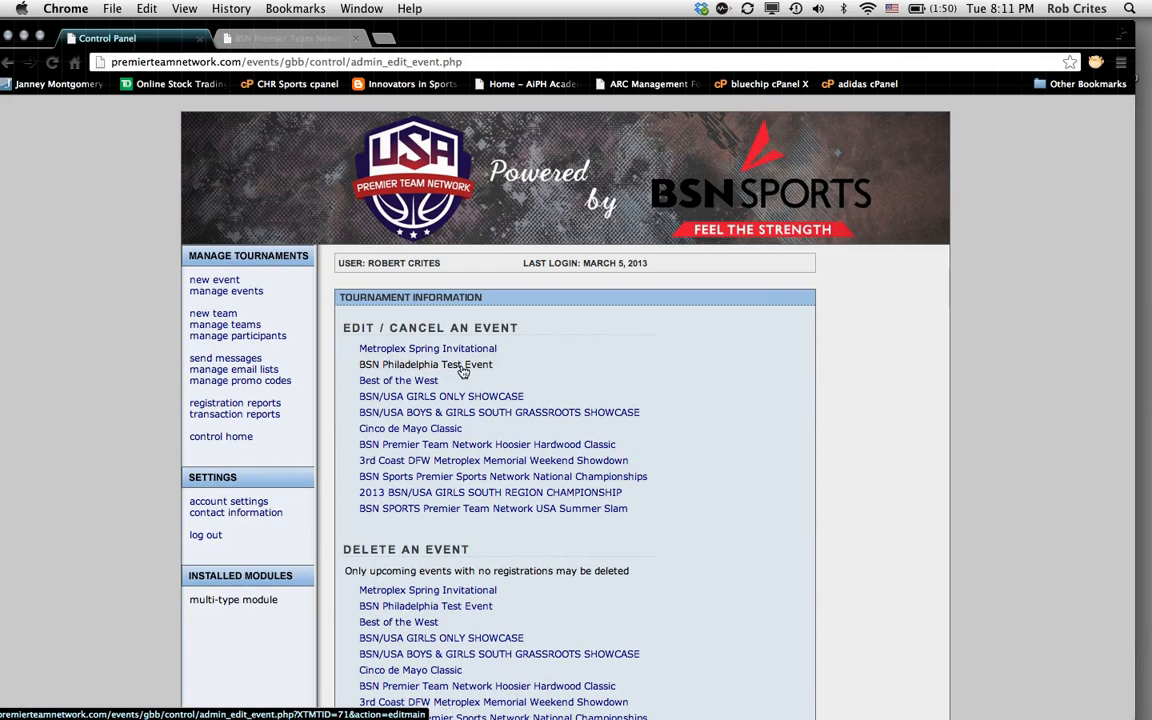
Step: Open BSN Philadelphia Test Event from the Edit / Cancel an Event list
{"action": "left_click", "coordinate": [426, 368]}
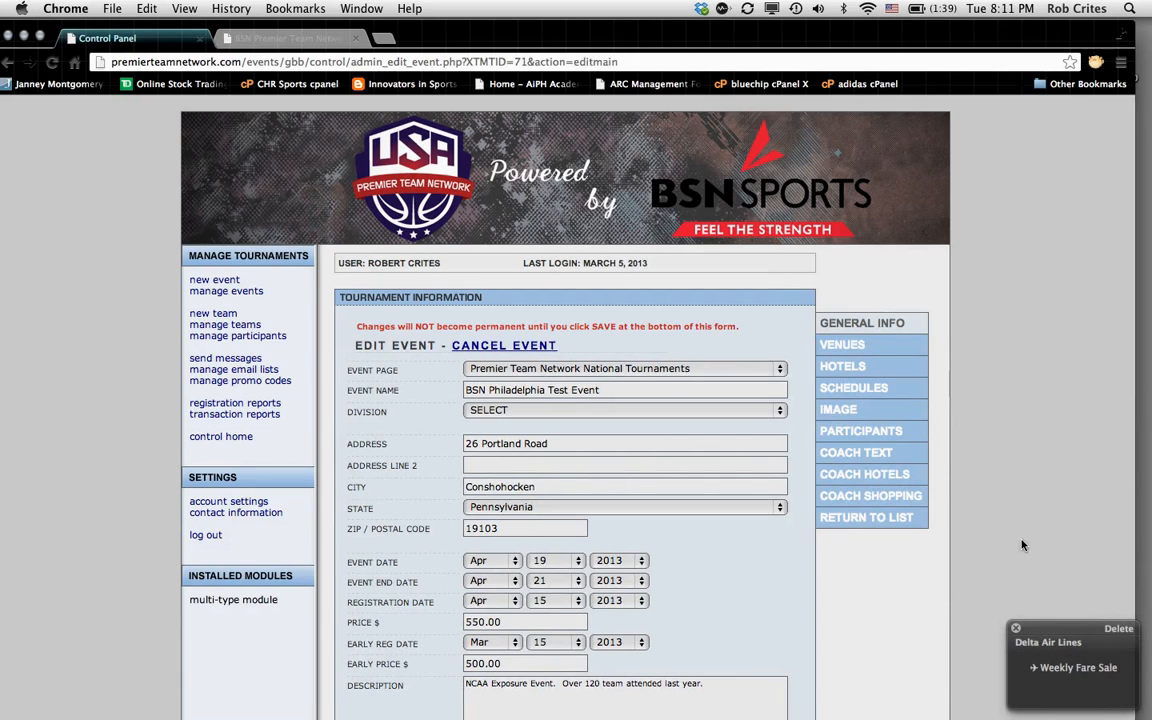
{"action": "left_click", "coordinate": [1017, 630]}
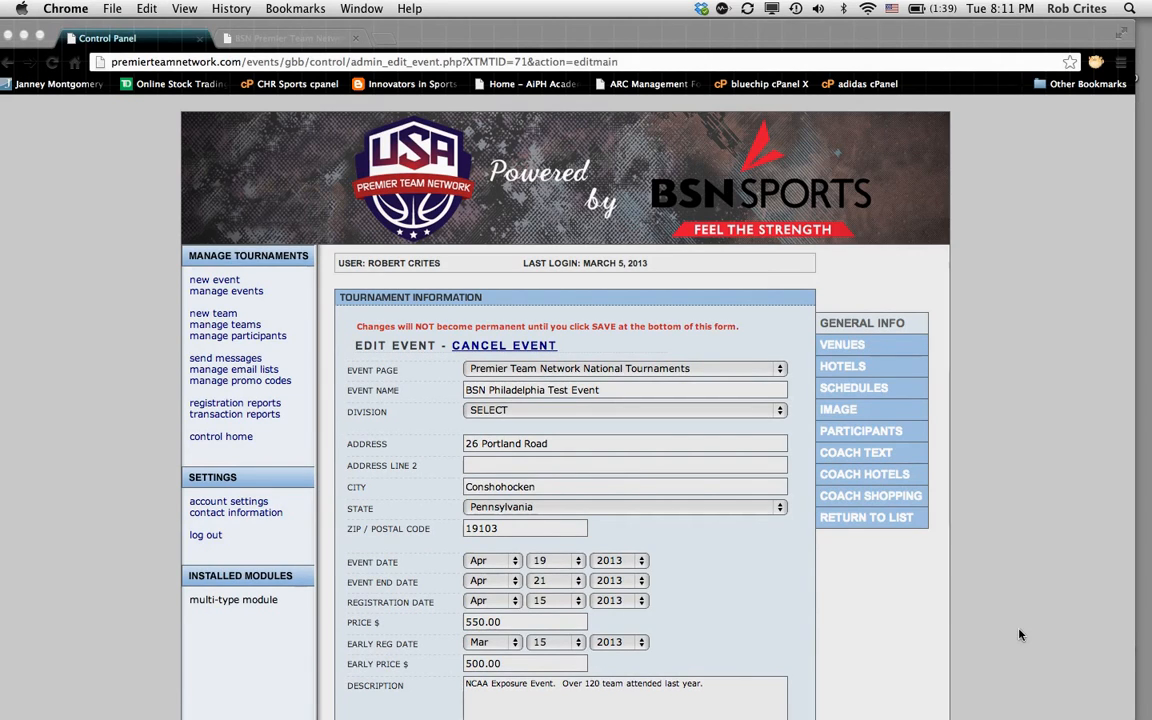
{"action": "left_click", "coordinate": [780, 614]}
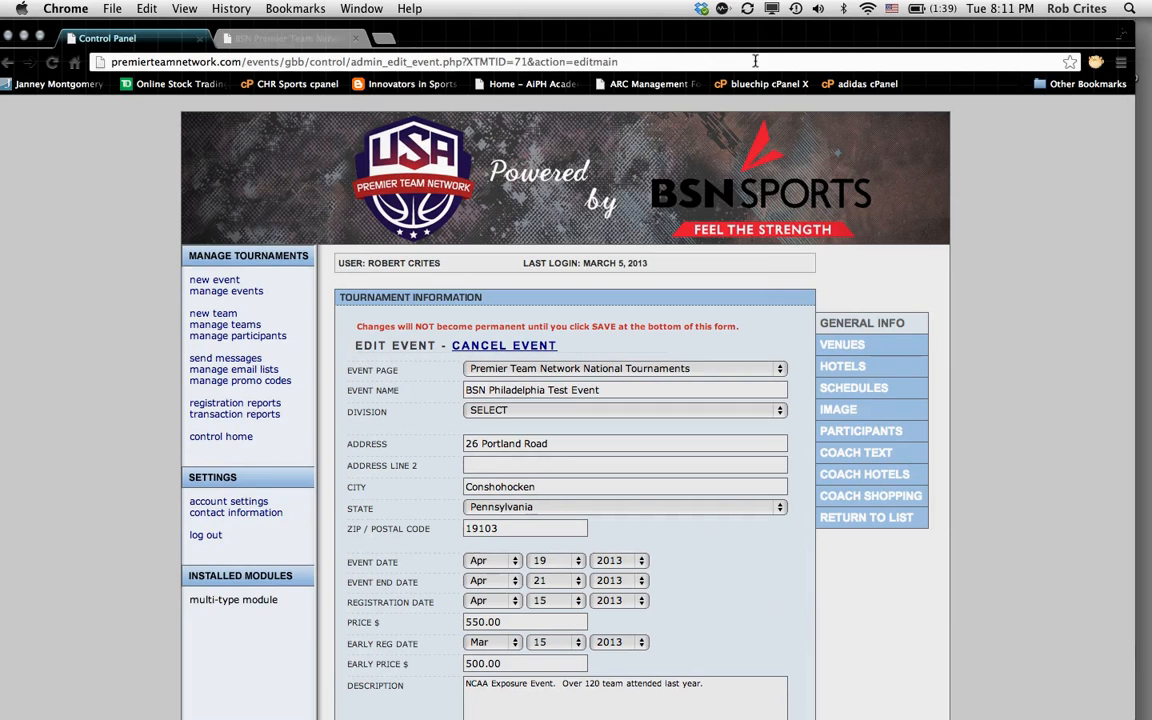
{"action": "left_click_drag", "start_coordinate": [744, 30], "coordinate": [763, 30]}
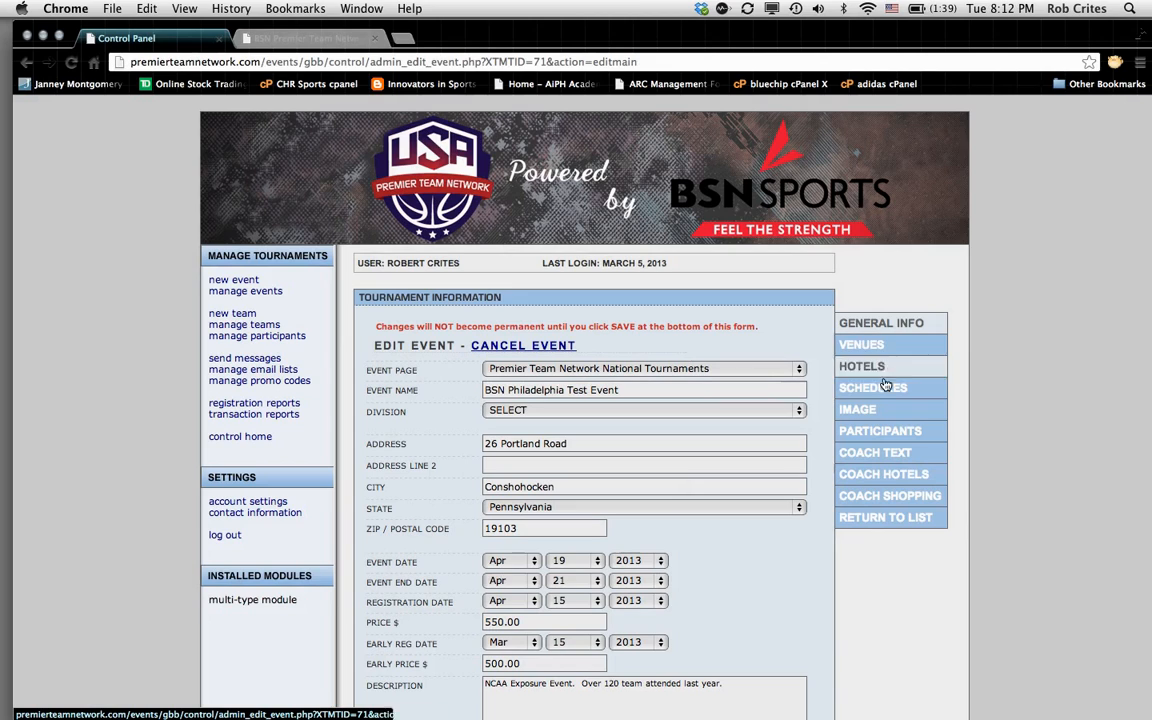
Step: In the venue settings, enter Philadelphia Gymnastics Center at 2614 East Lancaster Ave
{"action": "left_click", "coordinate": [876, 348]}
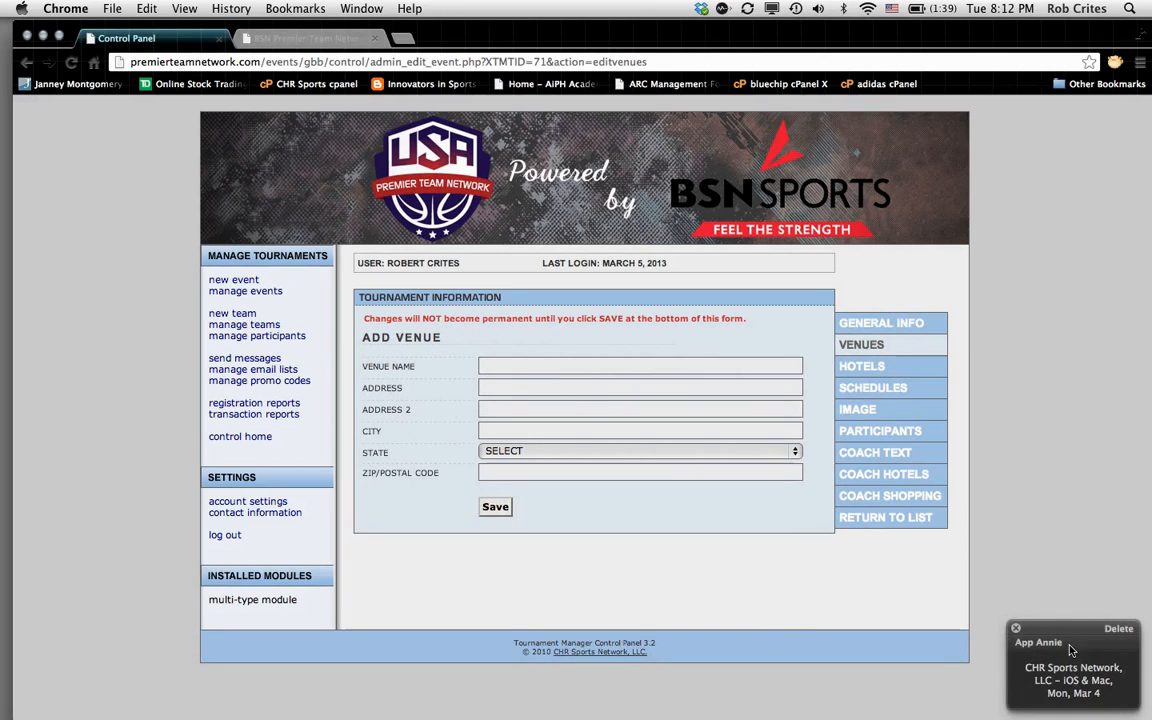
{"action": "left_click", "coordinate": [1015, 629]}
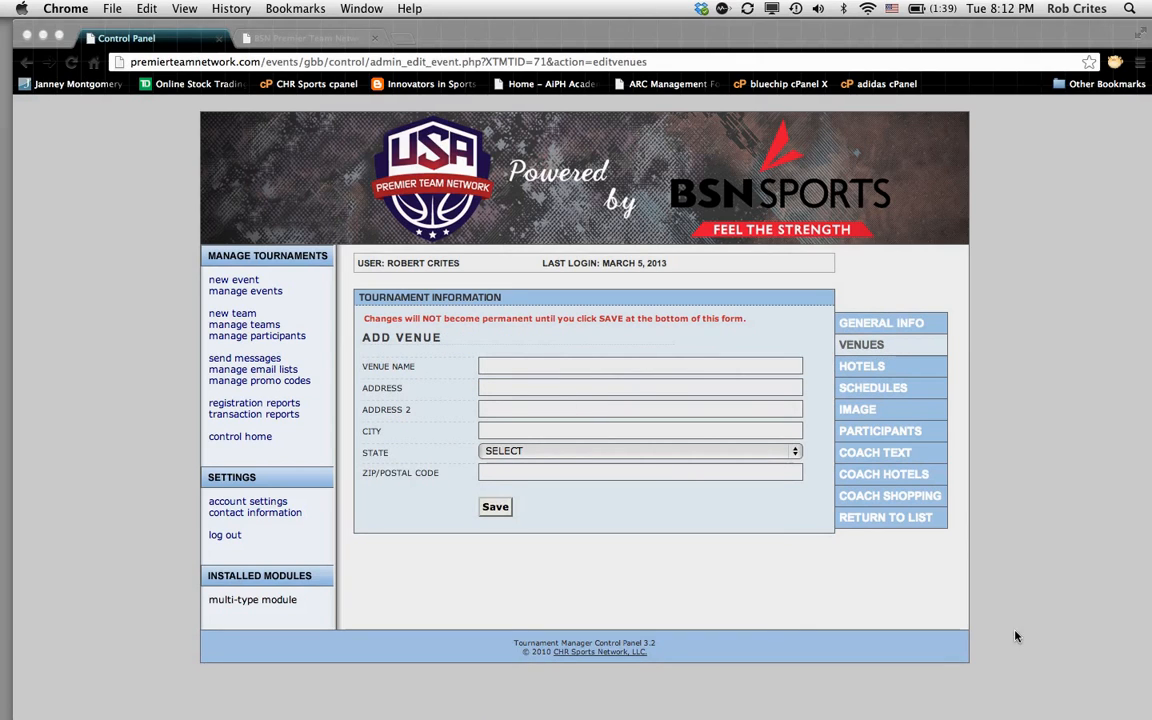
{"action": "left_click", "coordinate": [496, 366]}
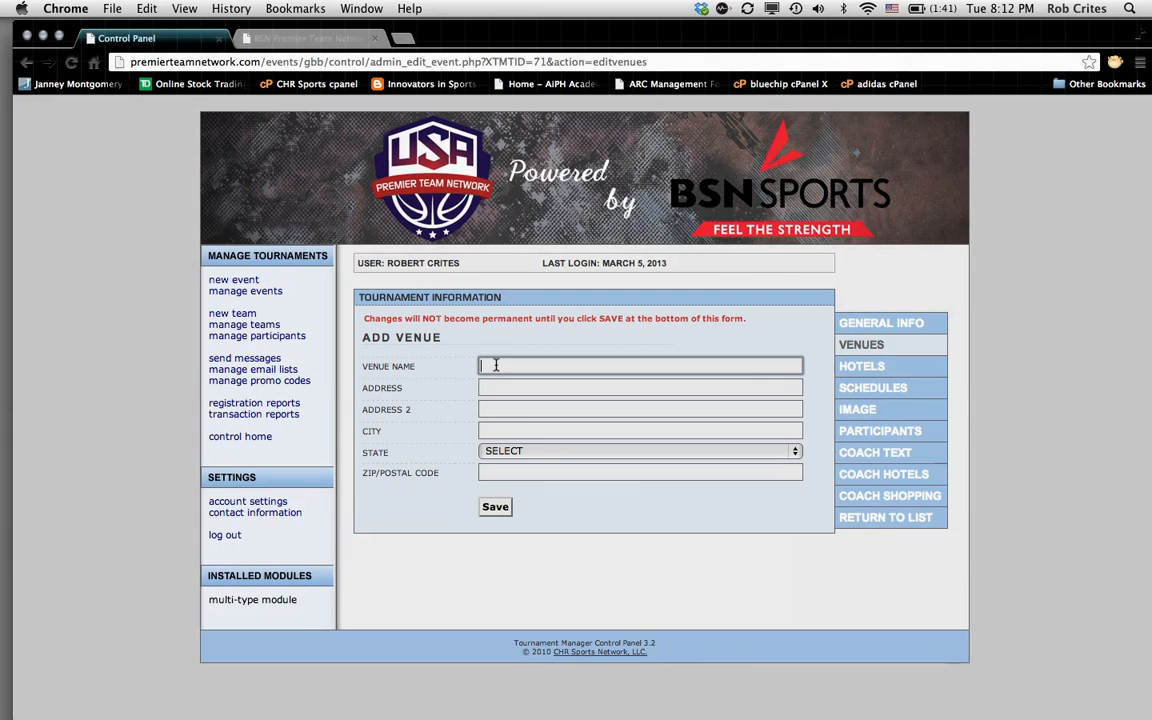
{"action": "type", "text": "P"}
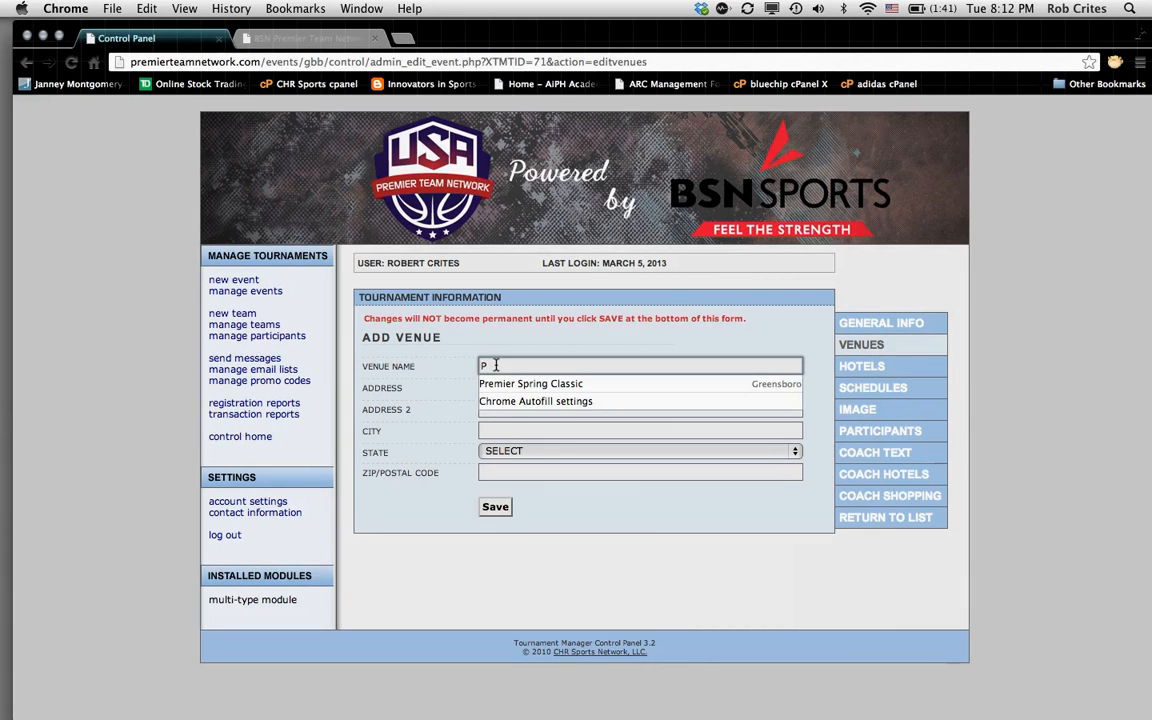
{"action": "type", "text": "hiladel"}
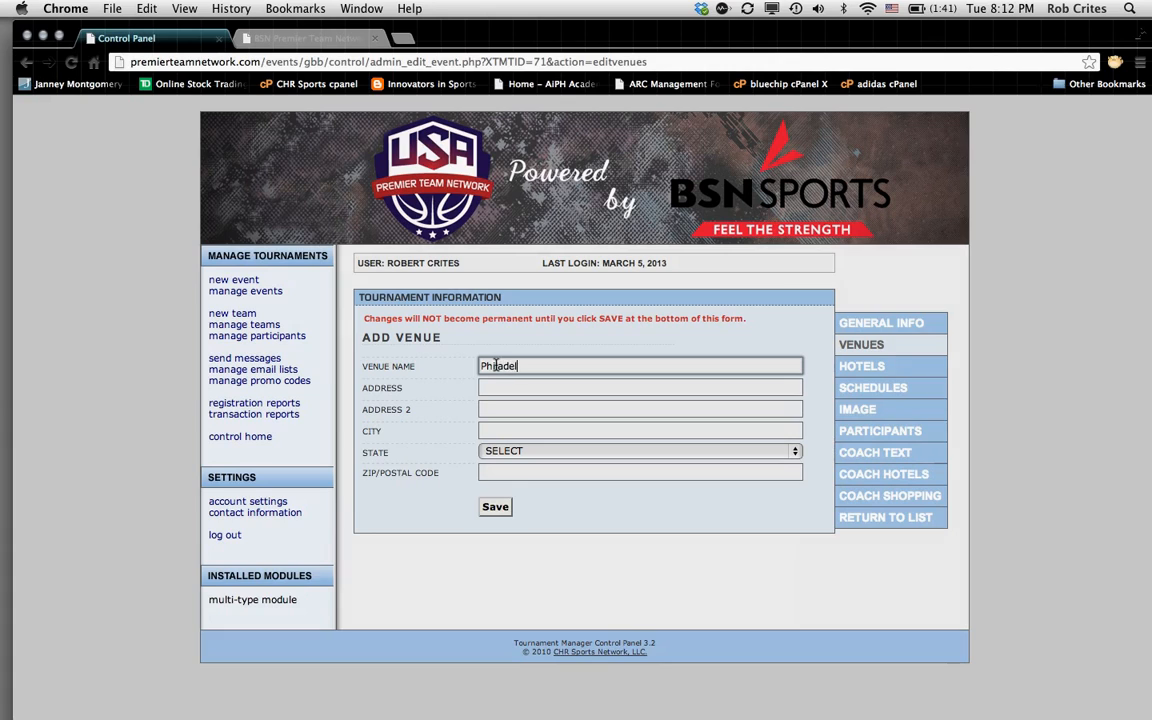
{"action": "type", "text": "phia Gy"}
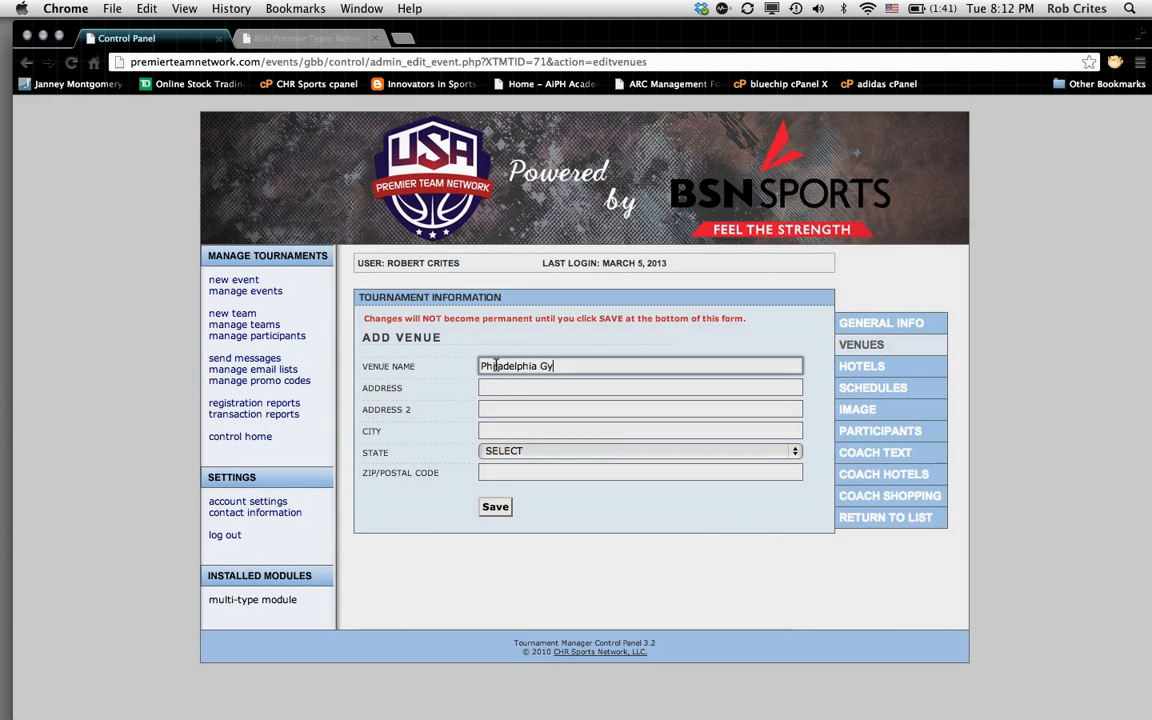
{"action": "type", "text": "mnastics Cente"}
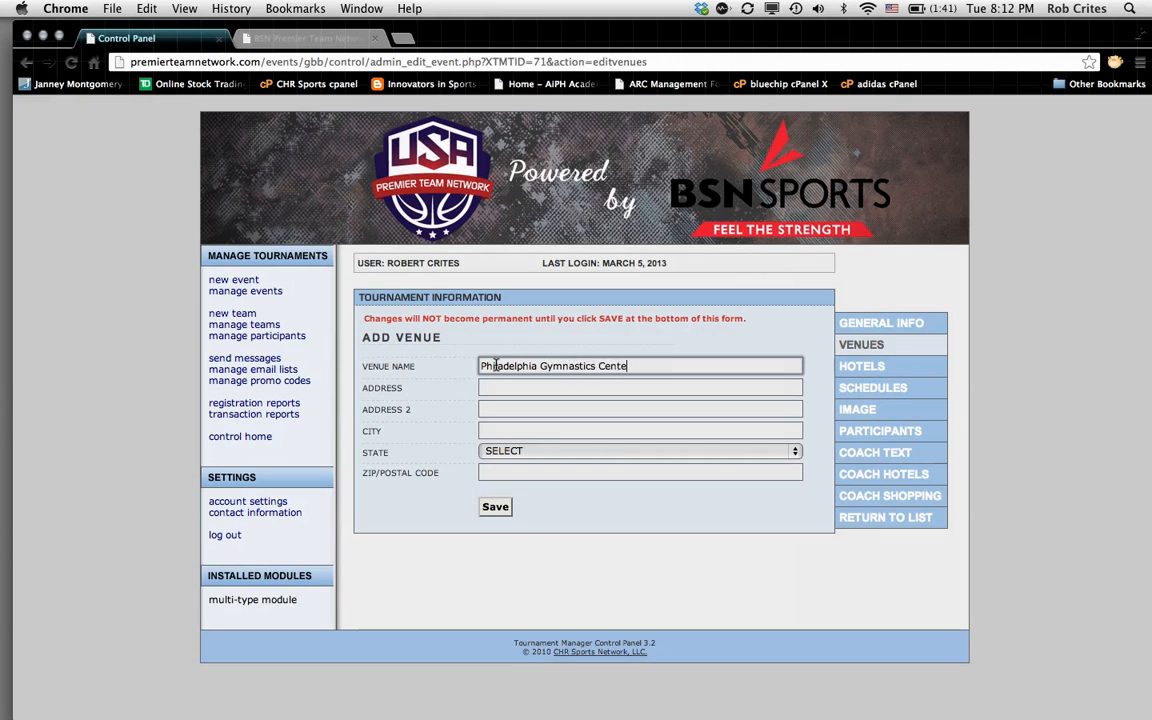
{"action": "type", "text": "r"}
{"action": "left_click", "coordinate": [494, 388]}
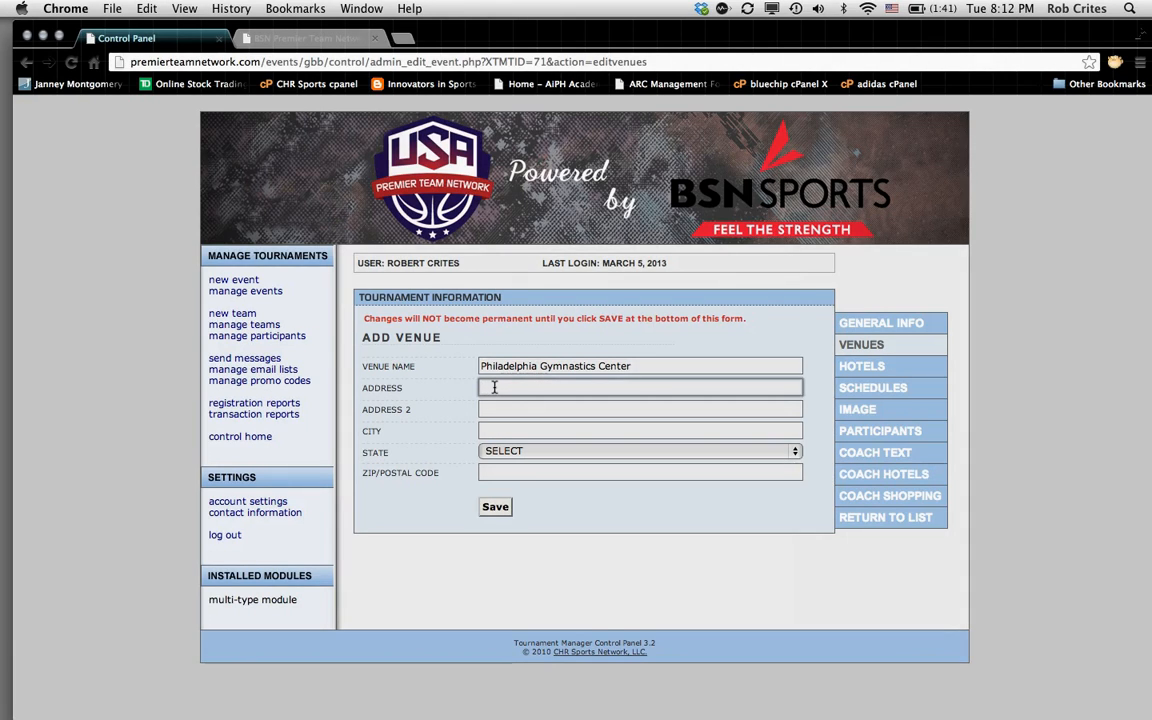
{"action": "type", "text": "26"}
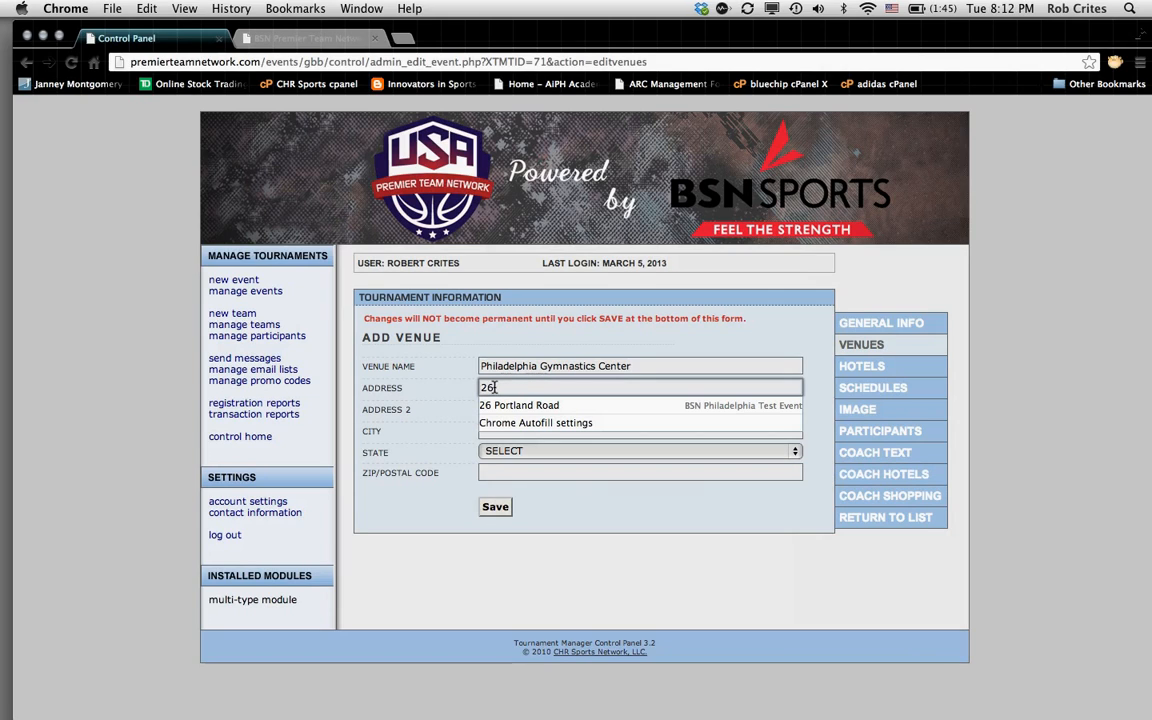
{"action": "type", "text": "14"}
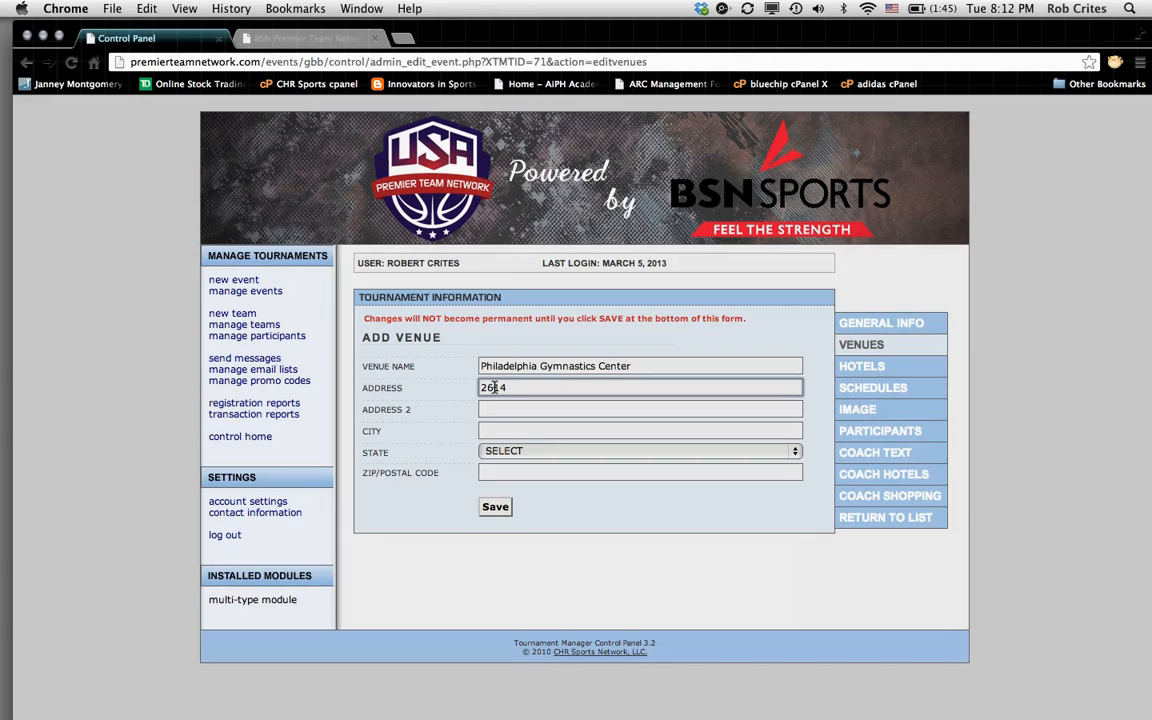
{"action": "type", "text": " East Lanc"}
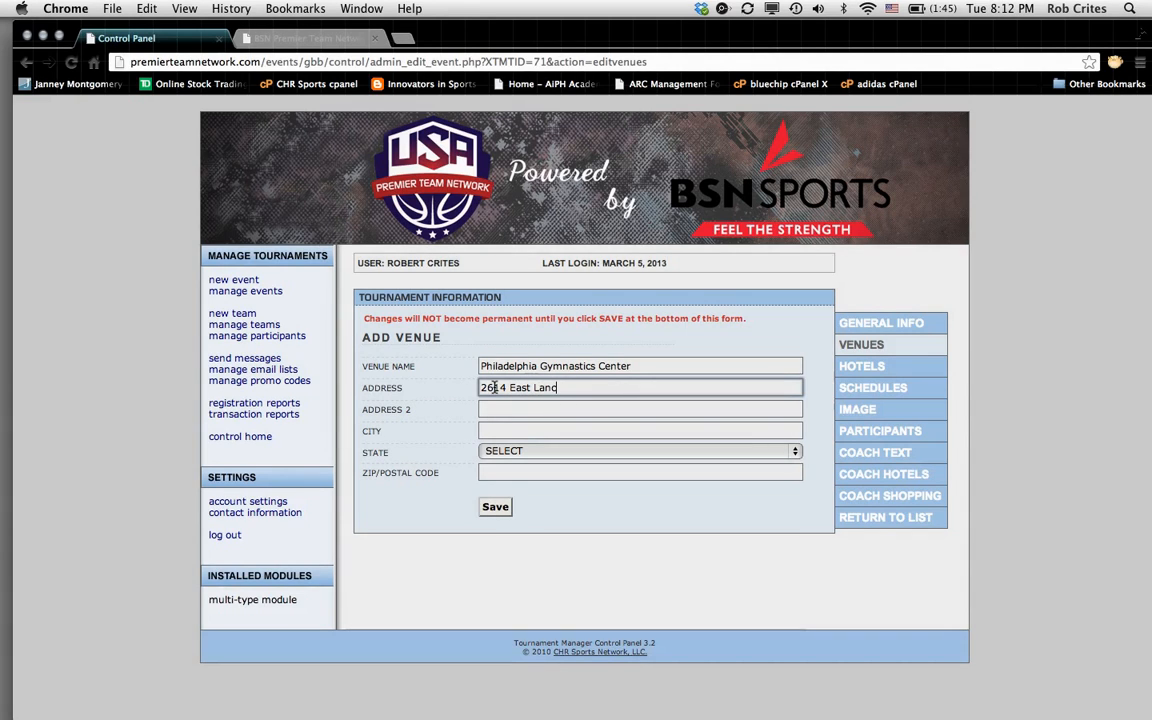
{"action": "type", "text": "aster Ave"}
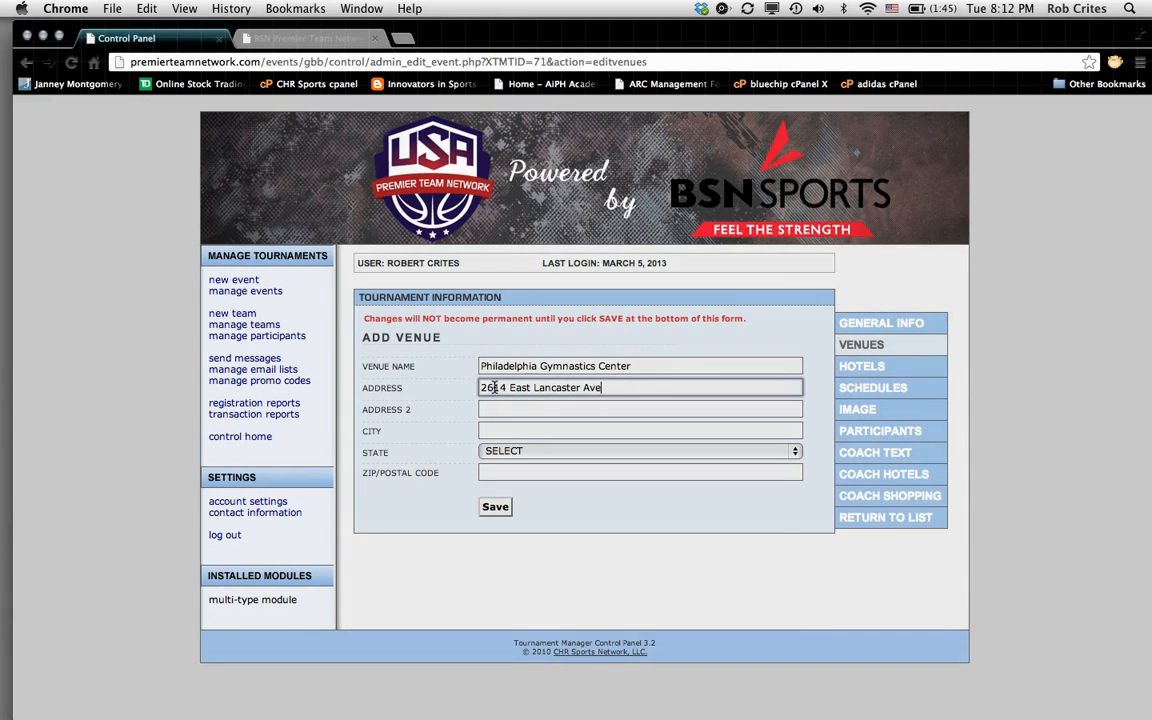
{"action": "type", "text": "."}
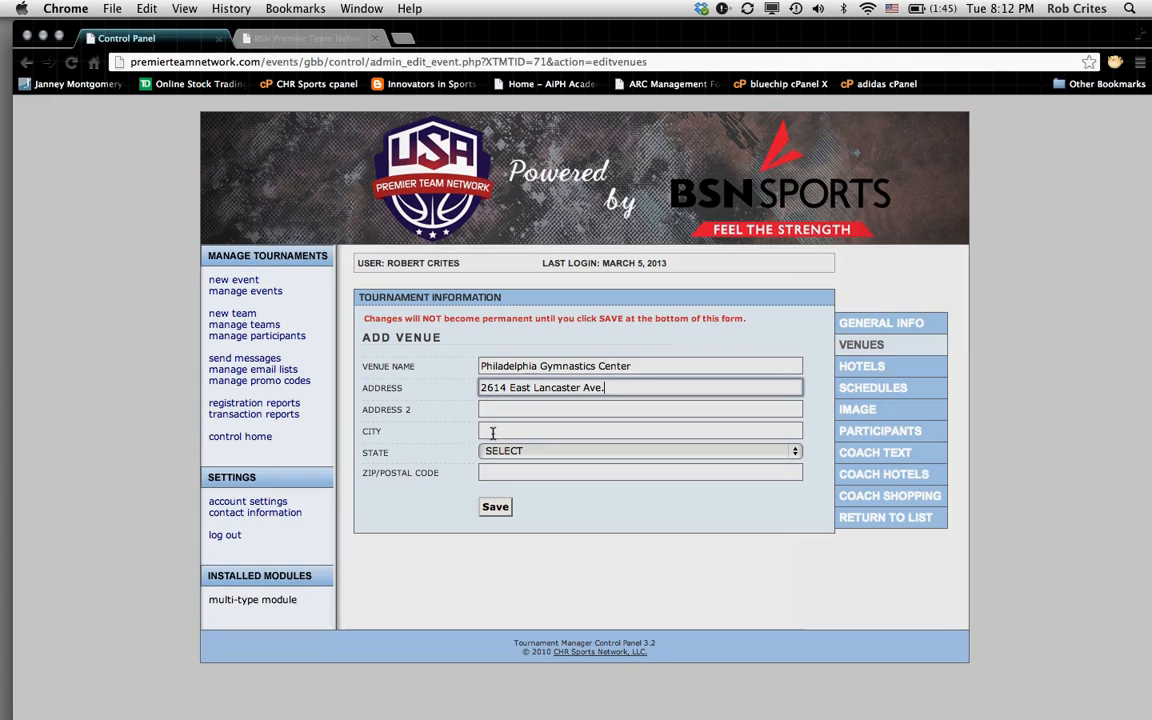
Step: Set the venue city to Malvern, state to Pennsylvania and ZIP to 19103
{"action": "left_click", "coordinate": [500, 428]}
{"action": "type", "text": "M"}
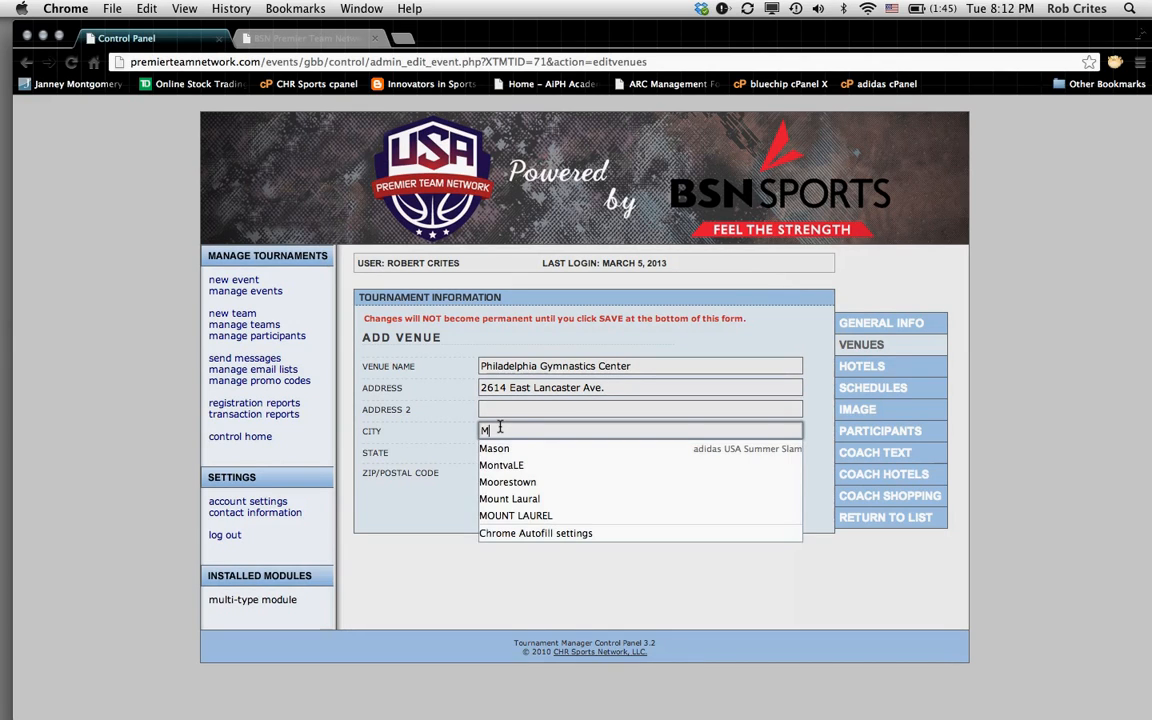
{"action": "type", "text": "a"}
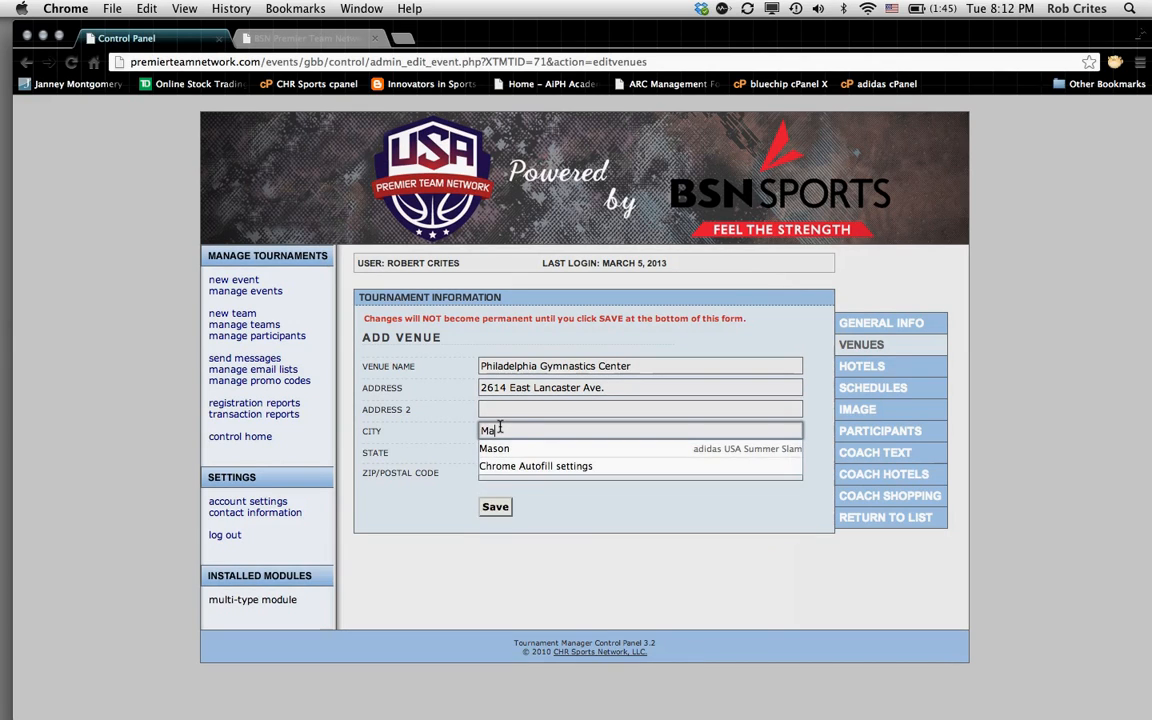
{"action": "type", "text": "lvern"}
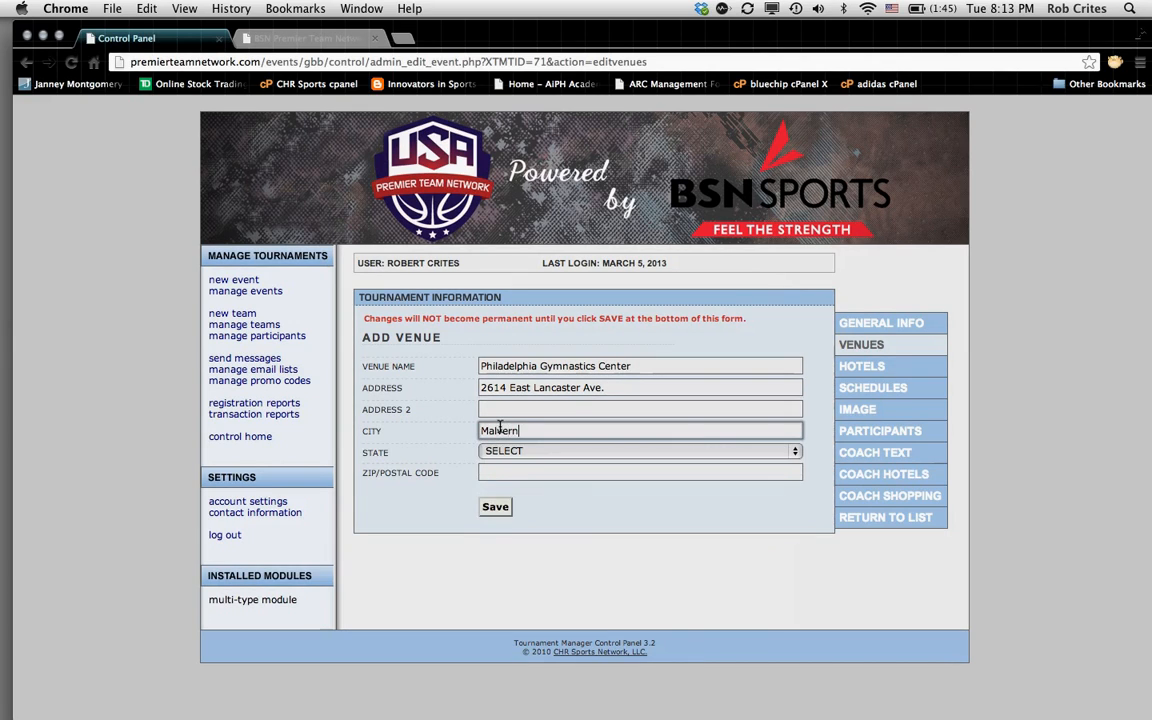
{"action": "left_click", "coordinate": [723, 452]}
{"action": "left_click", "coordinate": [721, 453]}
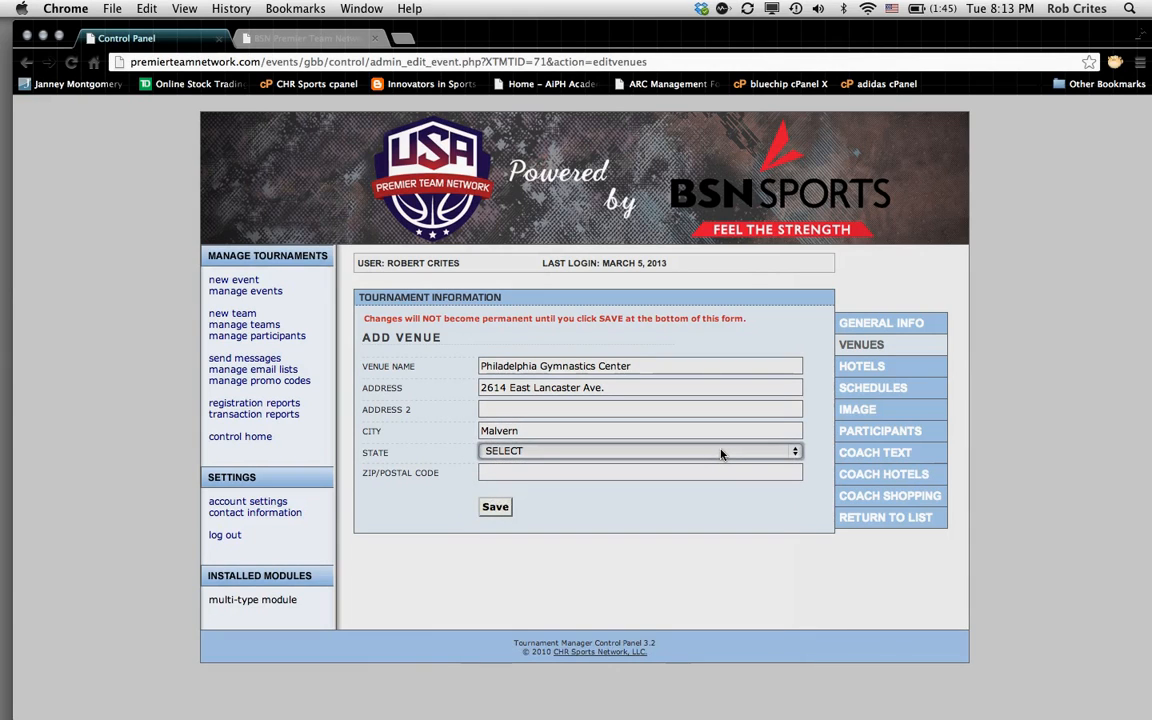
{"action": "key", "text": "p"}
{"action": "left_click", "coordinate": [505, 471]}
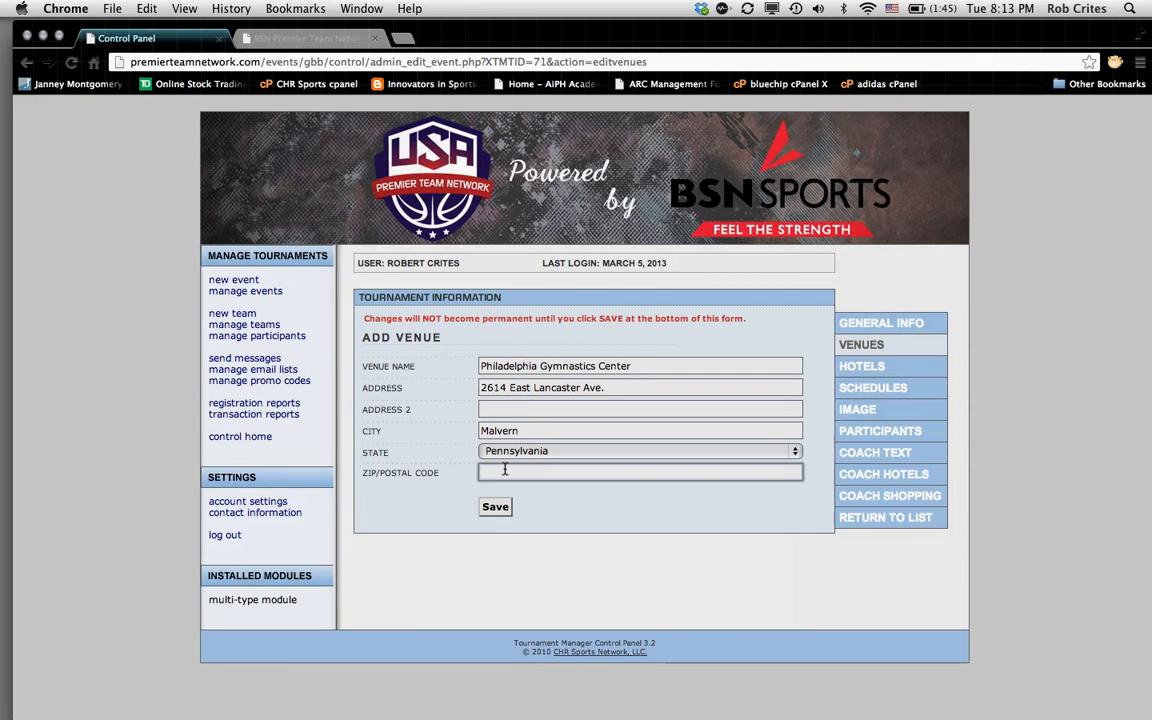
{"action": "type", "text": "19103"}
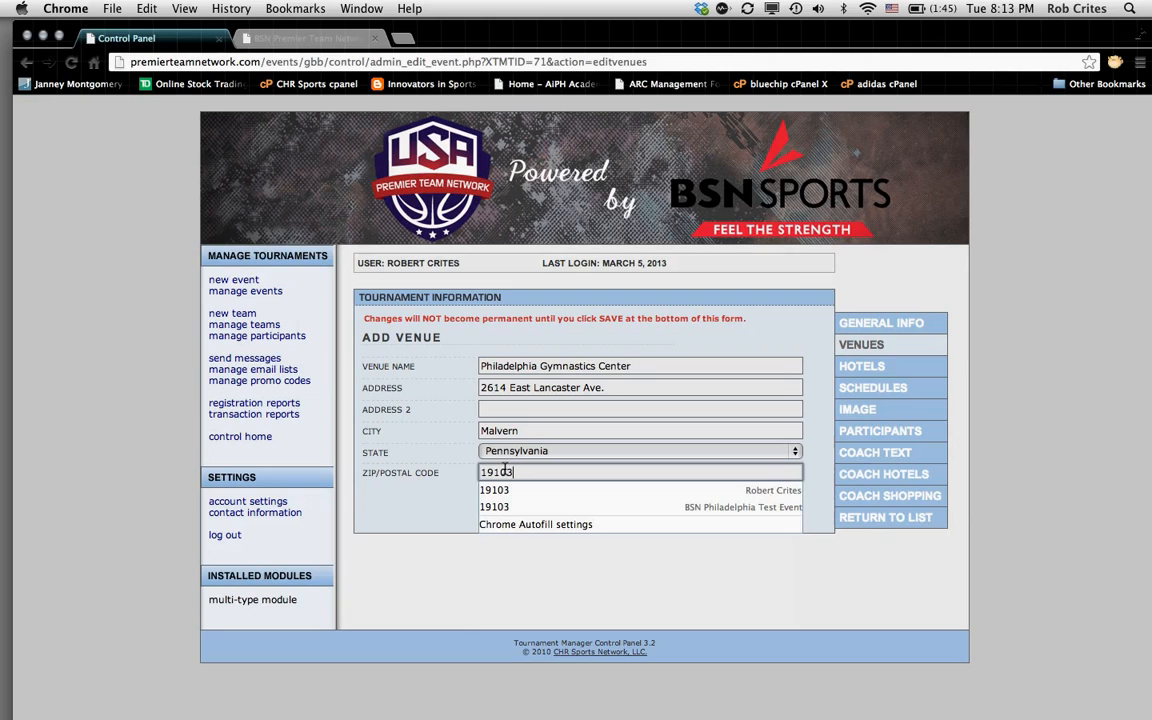
{"action": "left_click", "coordinate": [452, 498]}
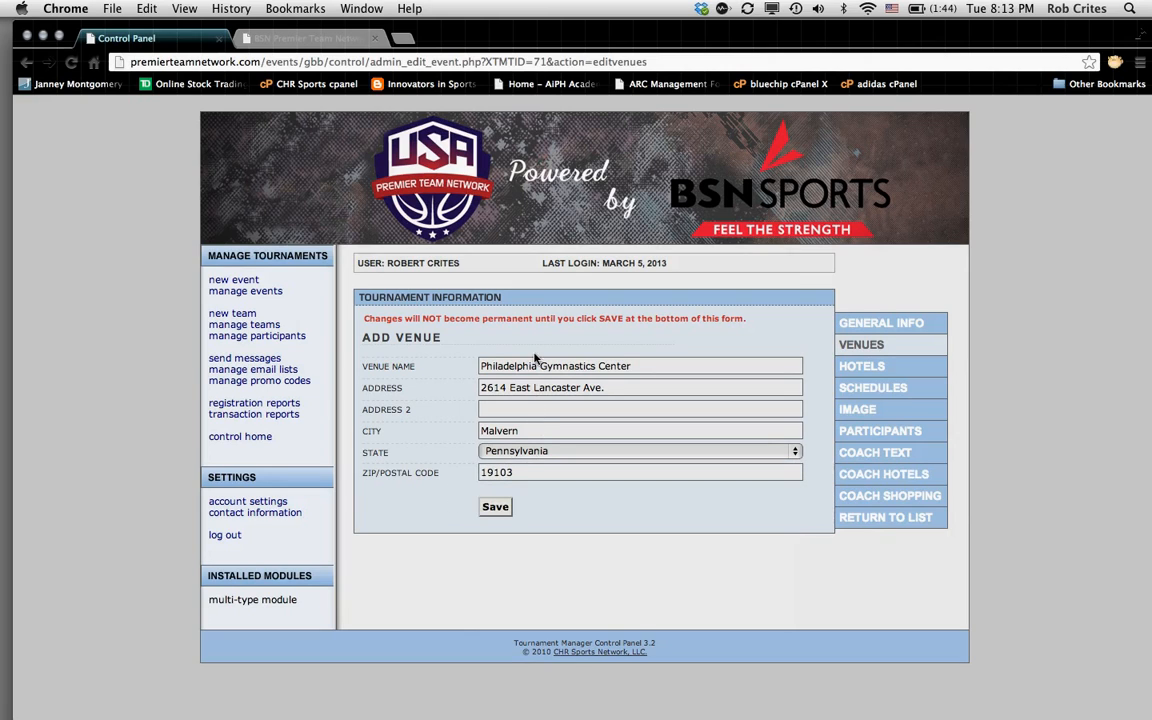
Step: Save the venue, check it under Edit Venue, and go to the Hotels section
{"action": "left_click", "coordinate": [494, 512]}
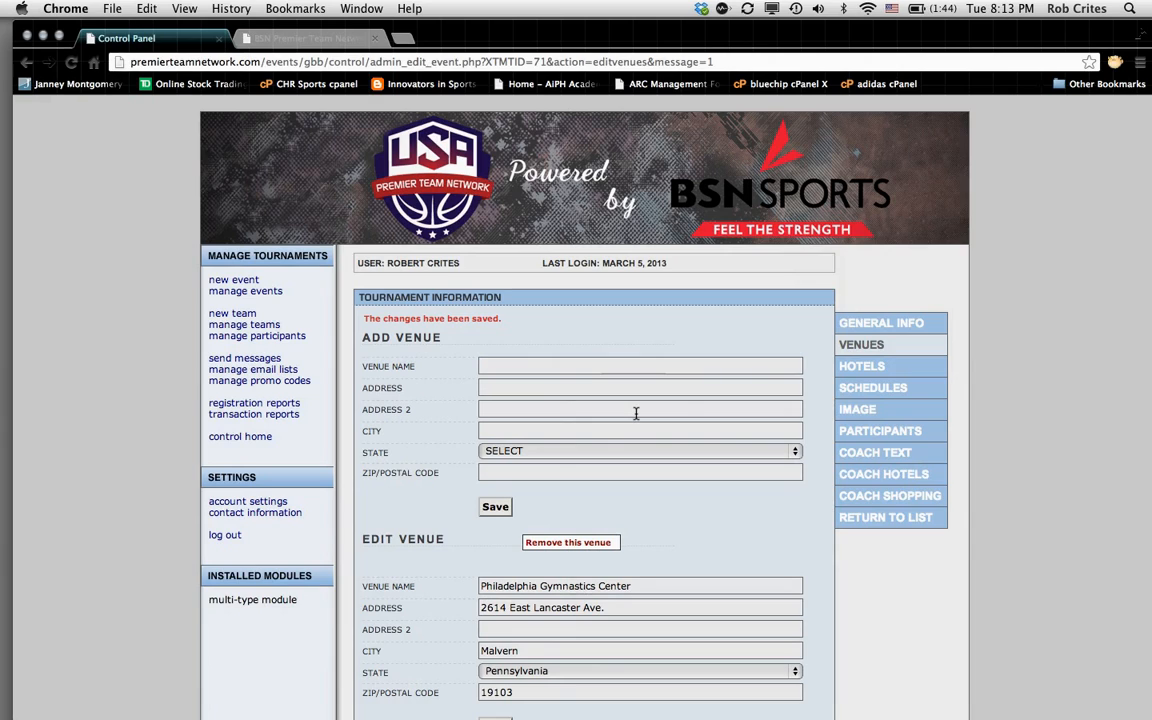
{"action": "left_click", "coordinate": [576, 587]}
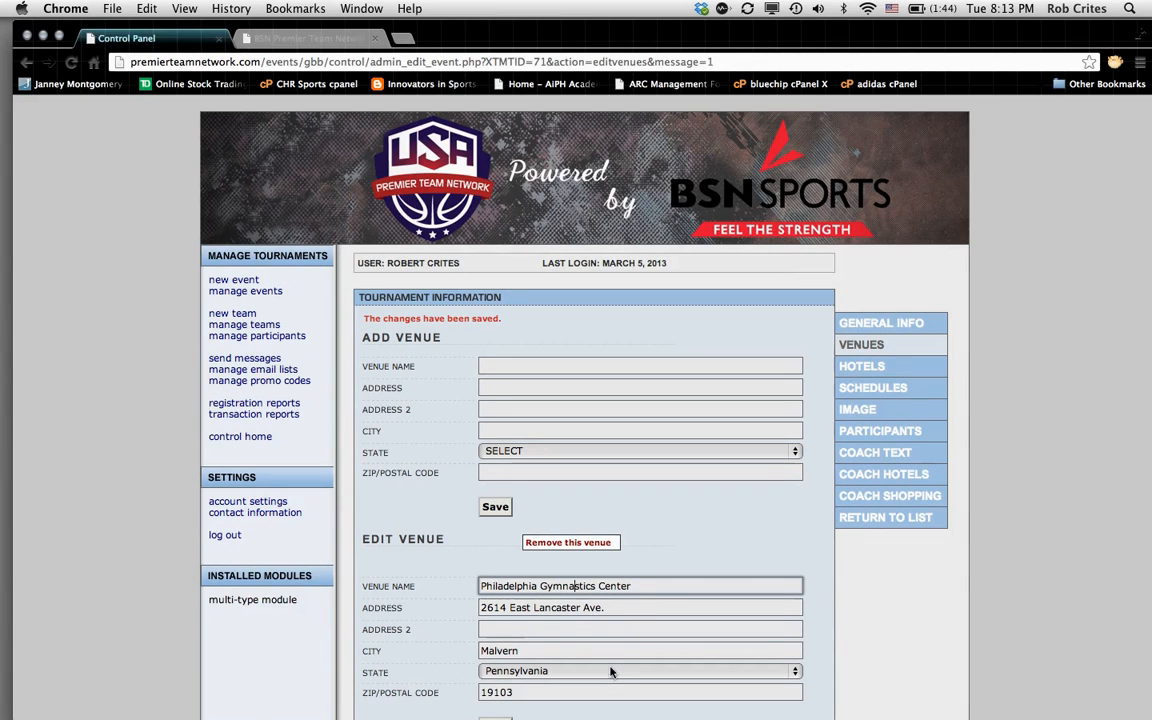
{"action": "left_click", "coordinate": [872, 370]}
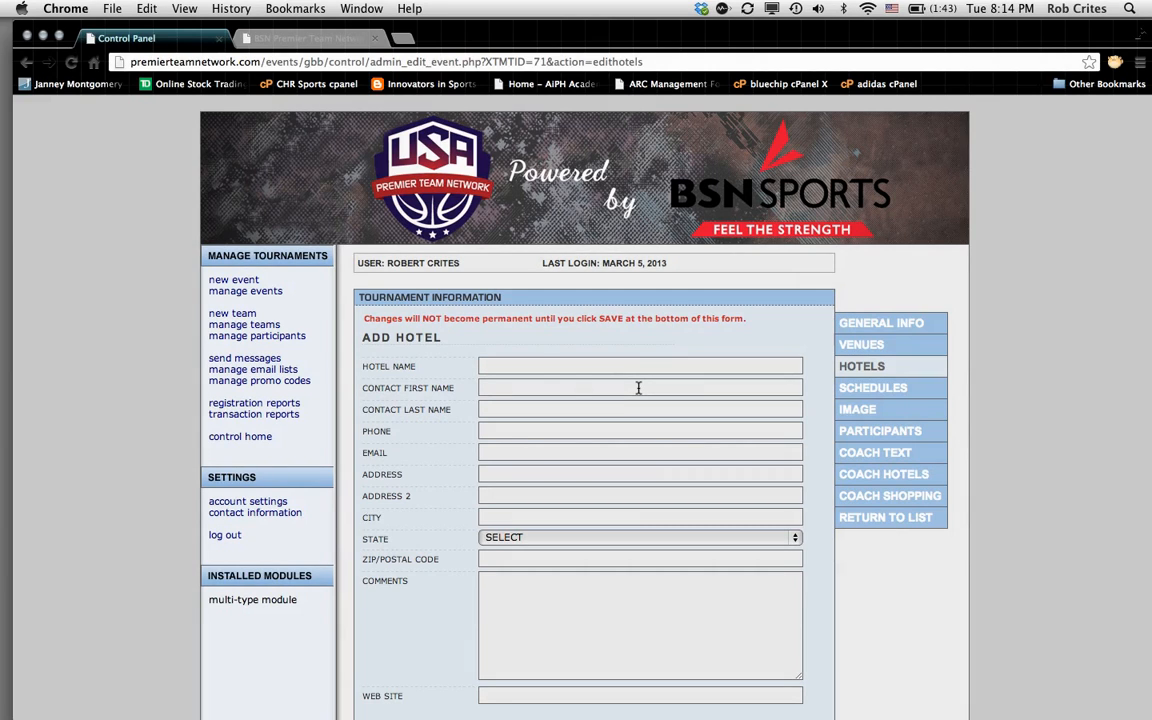
Step: Enter the hotel name Philadelphia Midtown Holiday Inn plus the contact's first name, last name and phone
{"action": "left_click", "coordinate": [507, 366]}
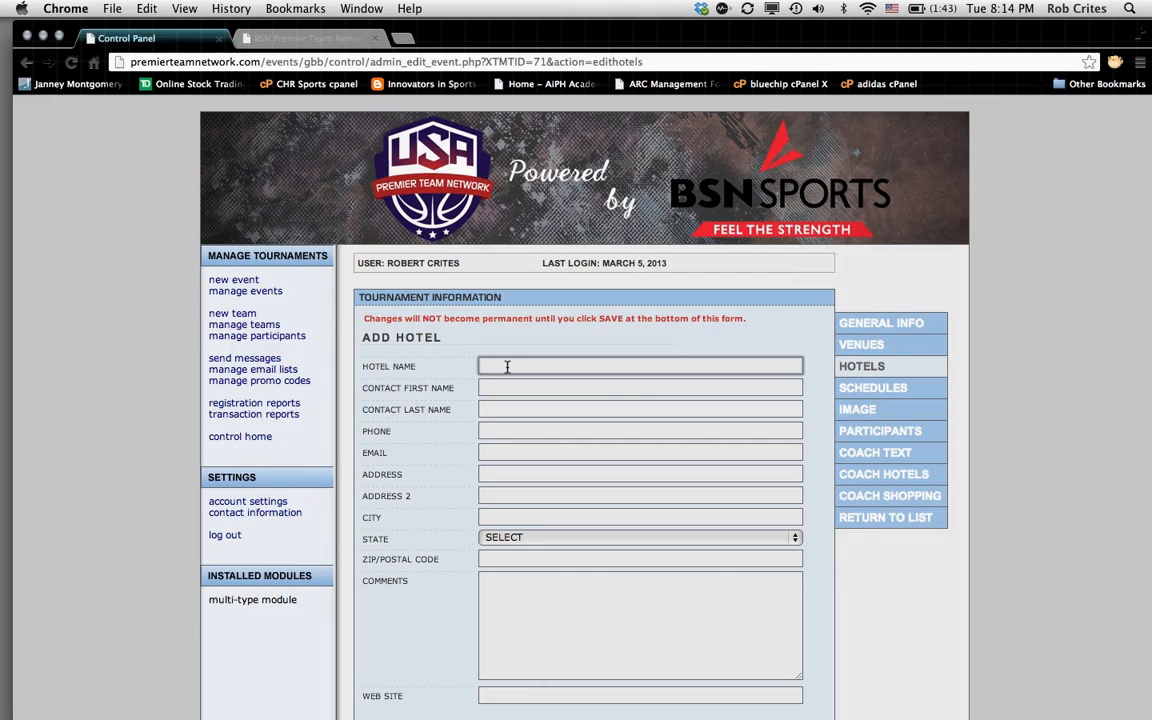
{"action": "type", "text": "Phil"}
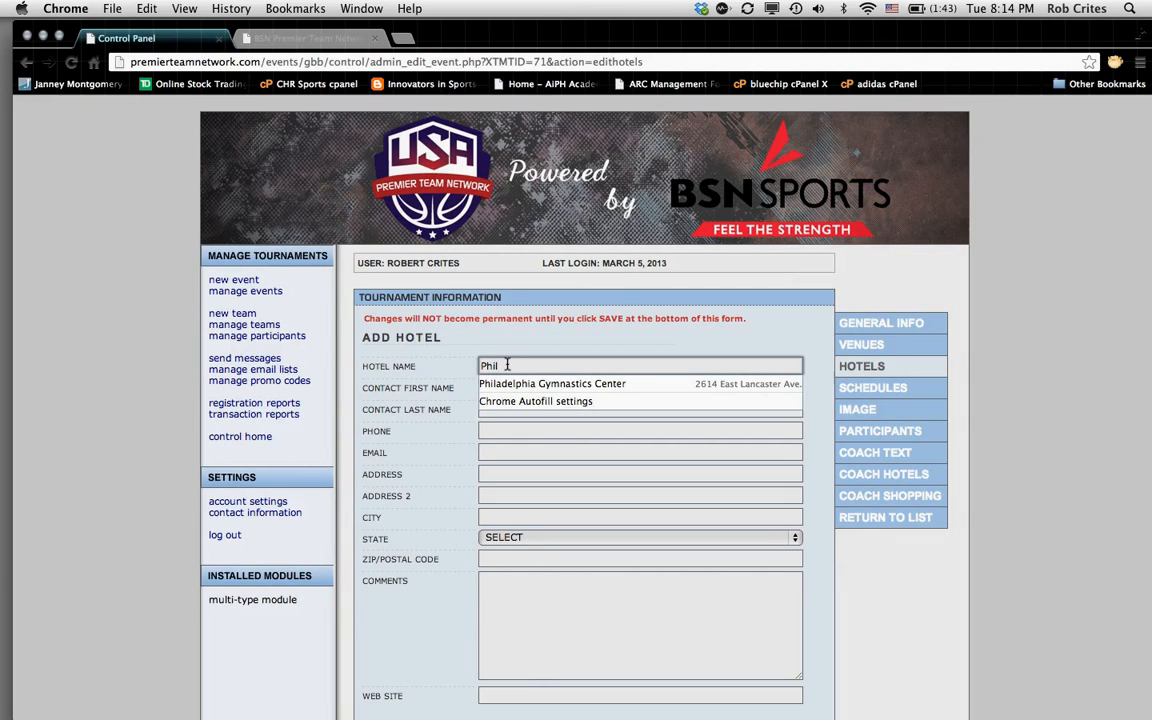
{"action": "type", "text": "adephia M"}
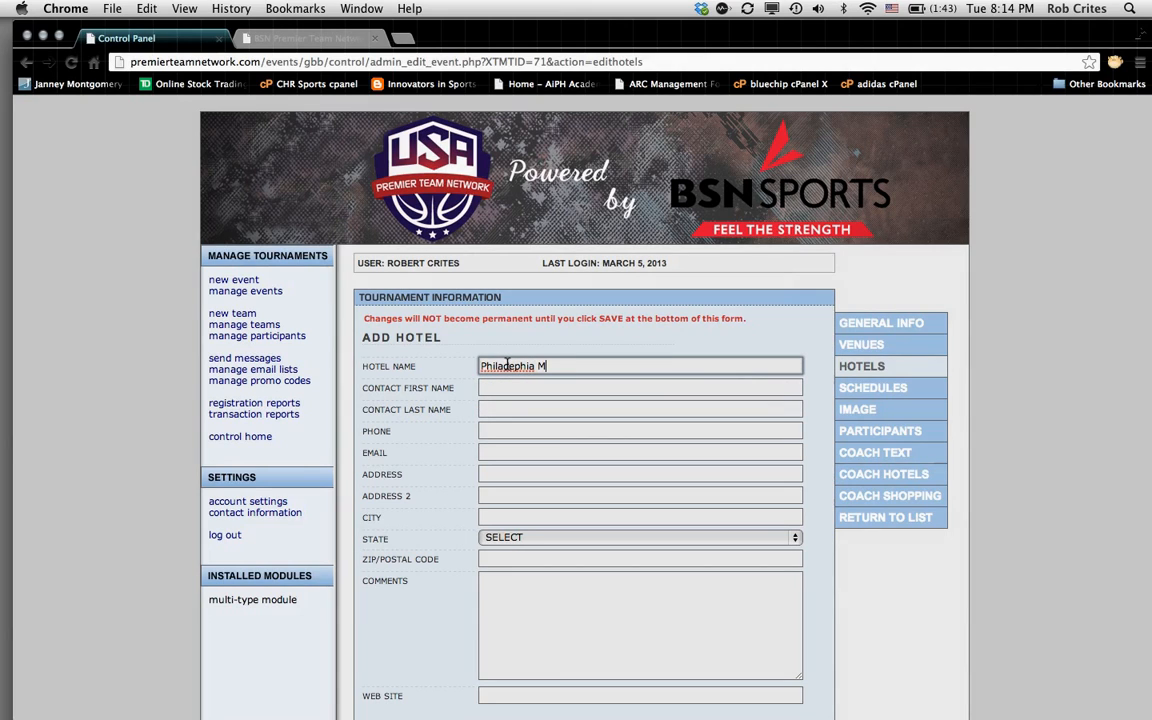
{"action": "type", "text": "idtown Holiday Inn"}
{"action": "left_click", "coordinate": [488, 389]}
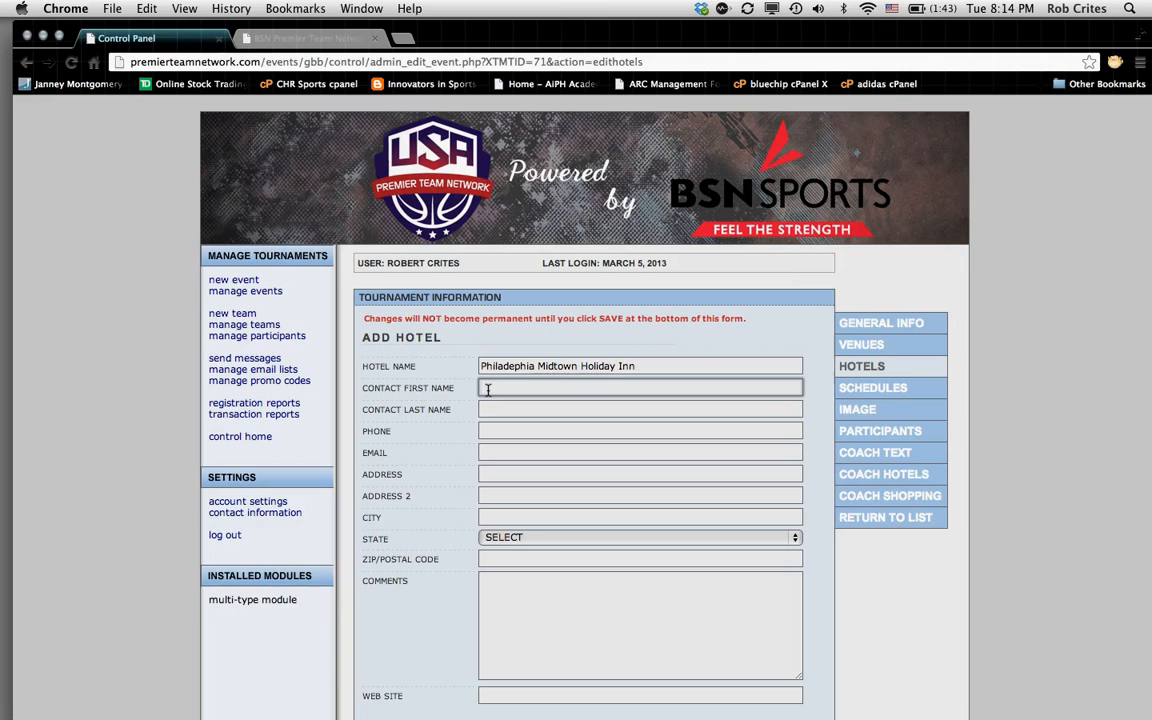
{"action": "type", "text": "A"}
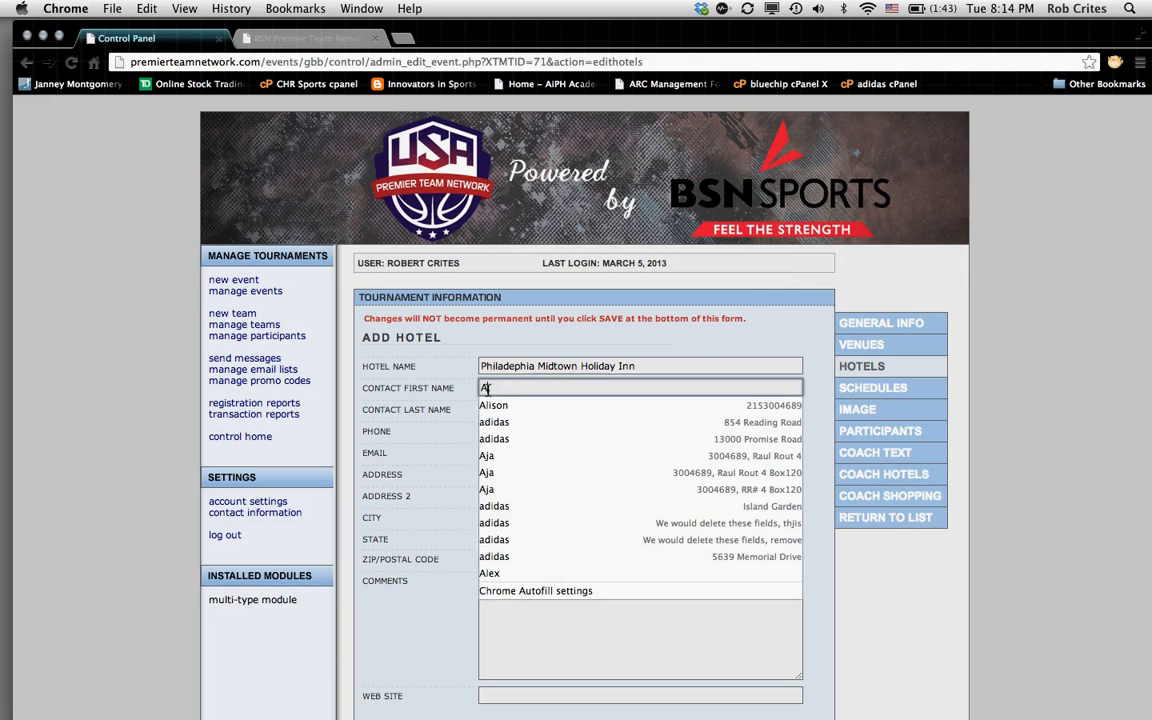
{"action": "type", "text": "lex"}
{"action": "left_click", "coordinate": [490, 402]}
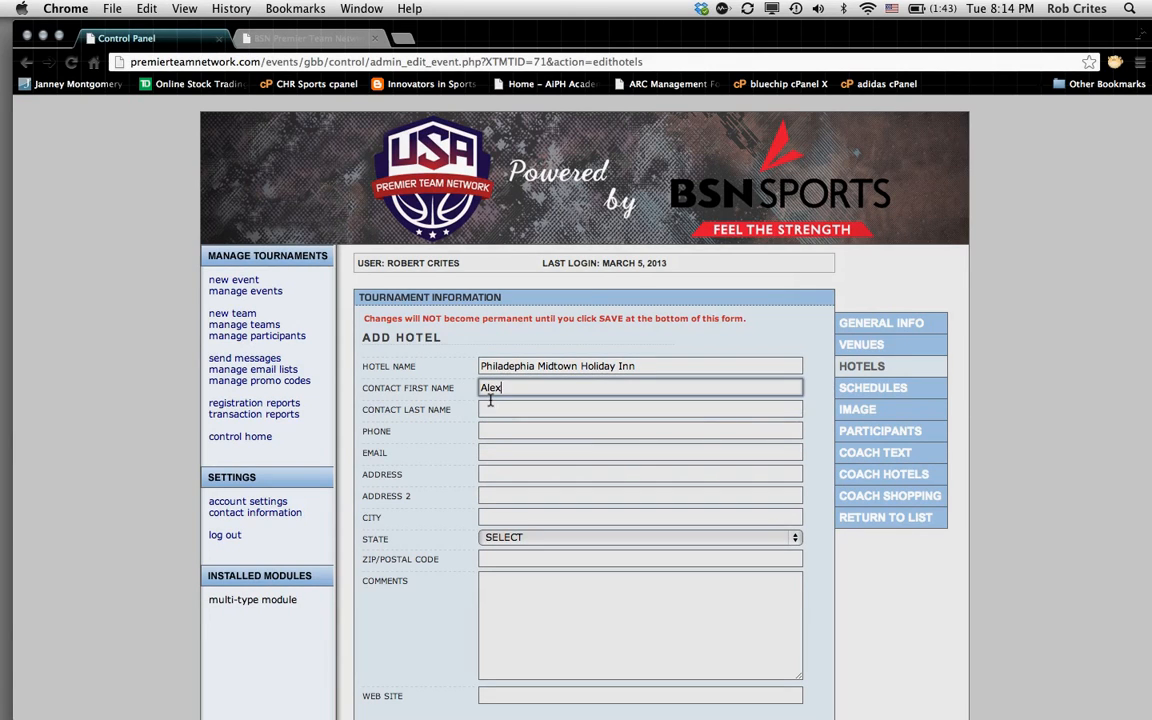
{"action": "left_click", "coordinate": [489, 405]}
{"action": "type", "text": "R"}
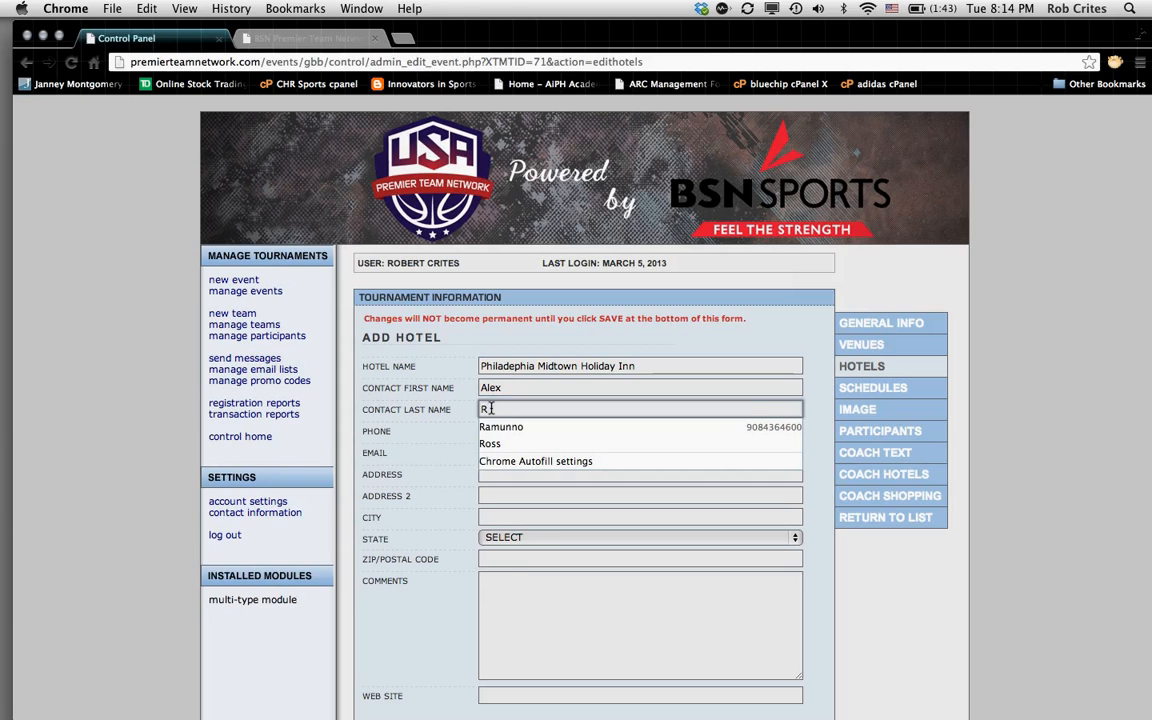
{"action": "left_click", "coordinate": [492, 443]}
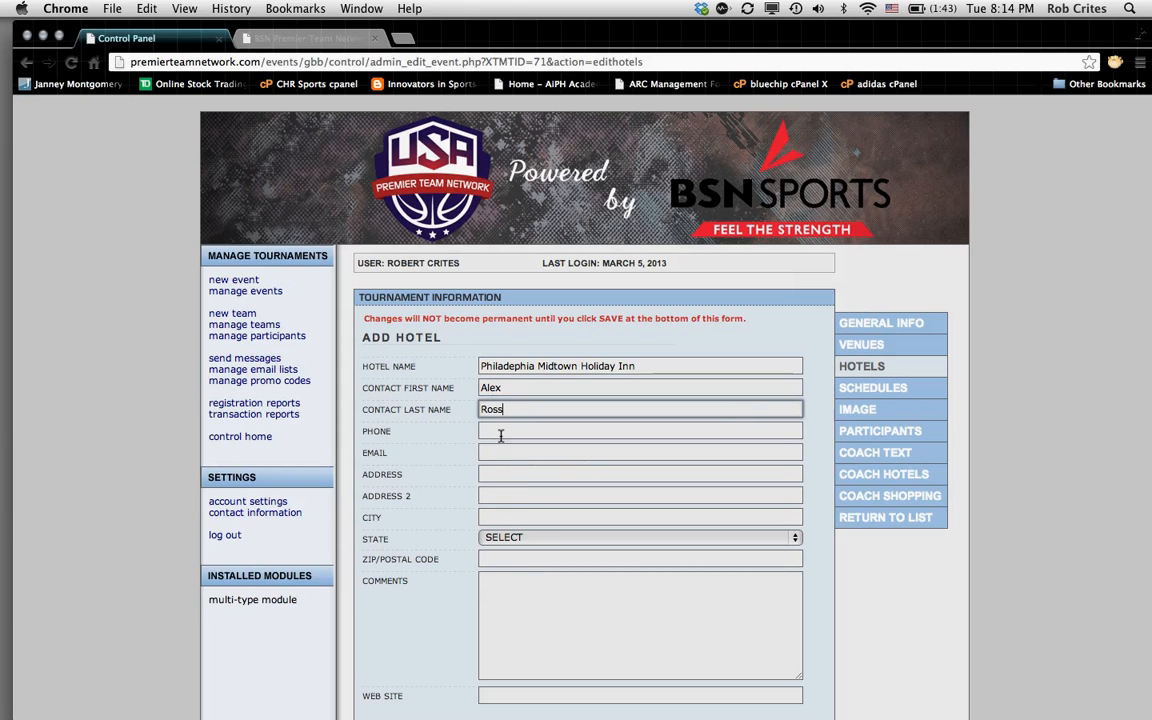
{"action": "left_click", "coordinate": [501, 434]}
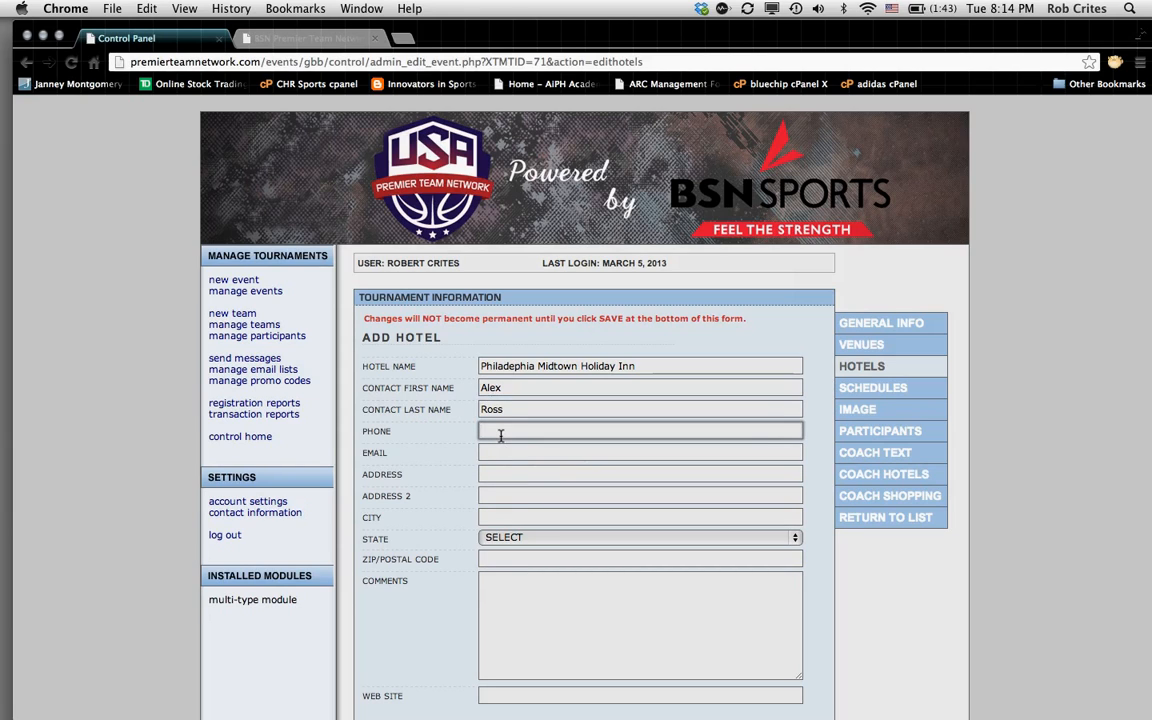
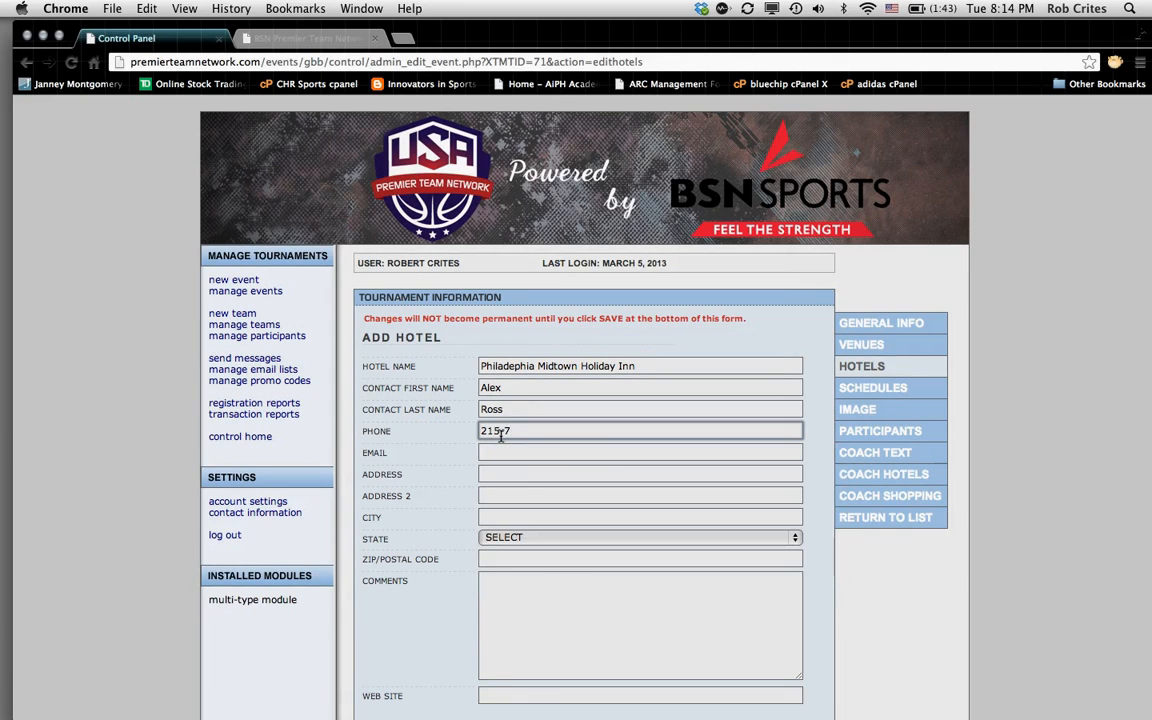
{"action": "right_click", "coordinate": [505, 450]}
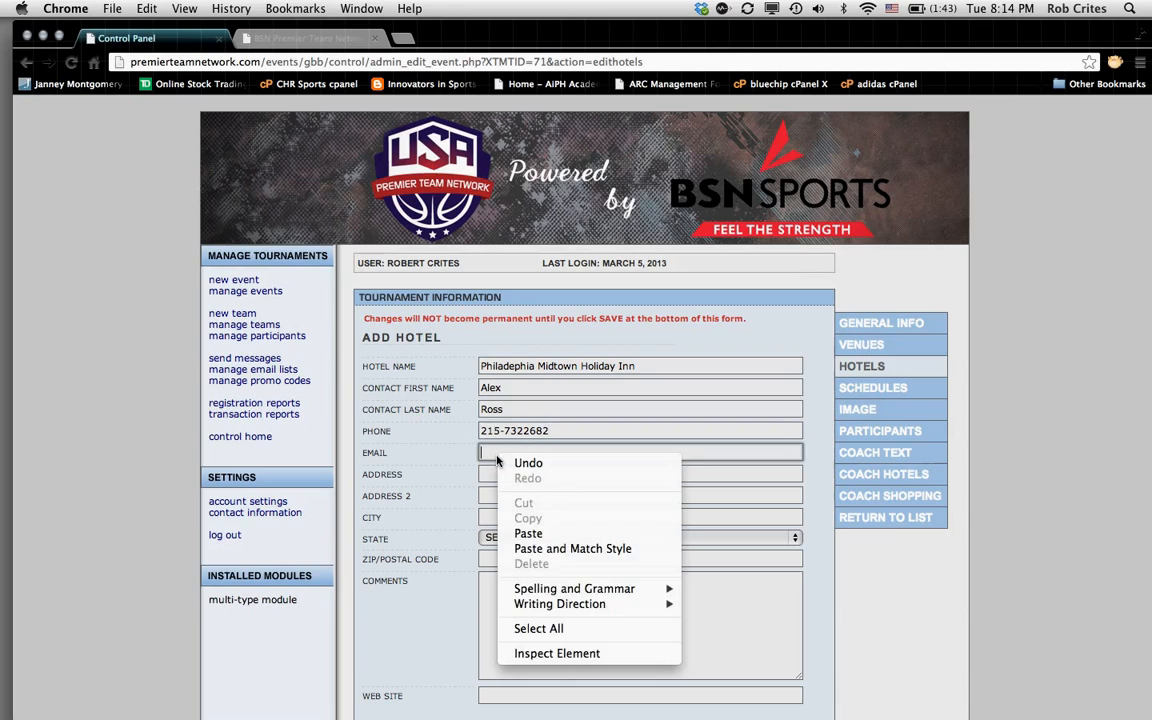
{"action": "left_click", "coordinate": [496, 453]}
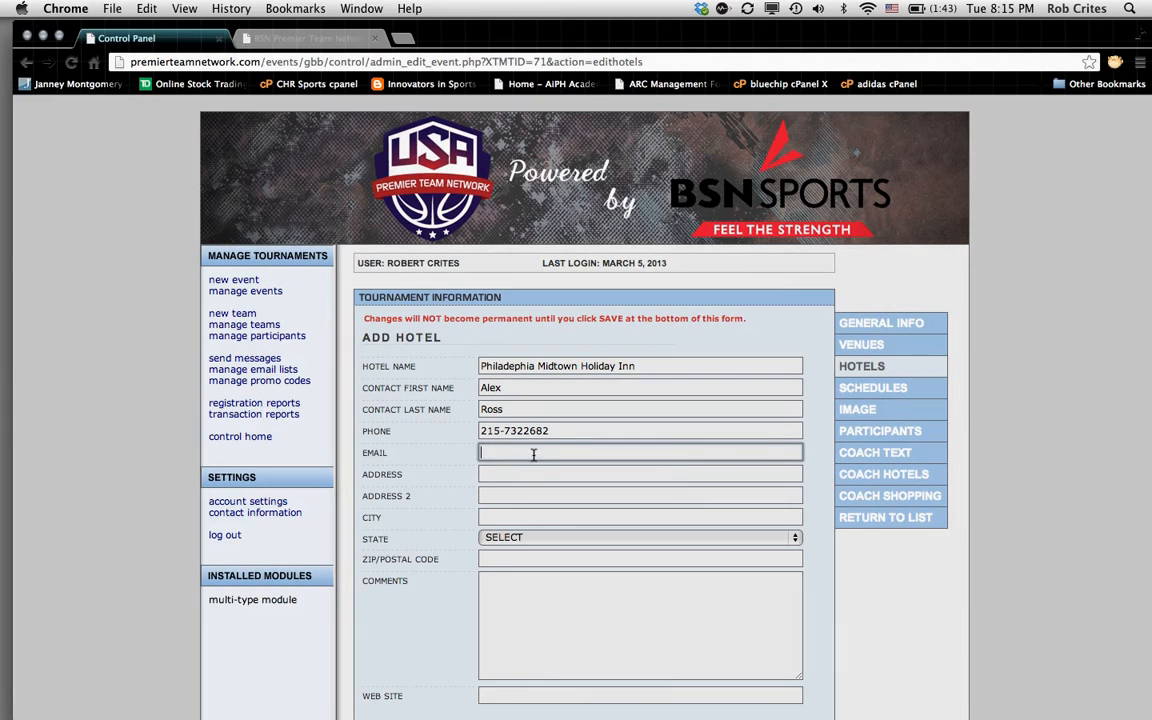
{"action": "type", "text": "alex"}
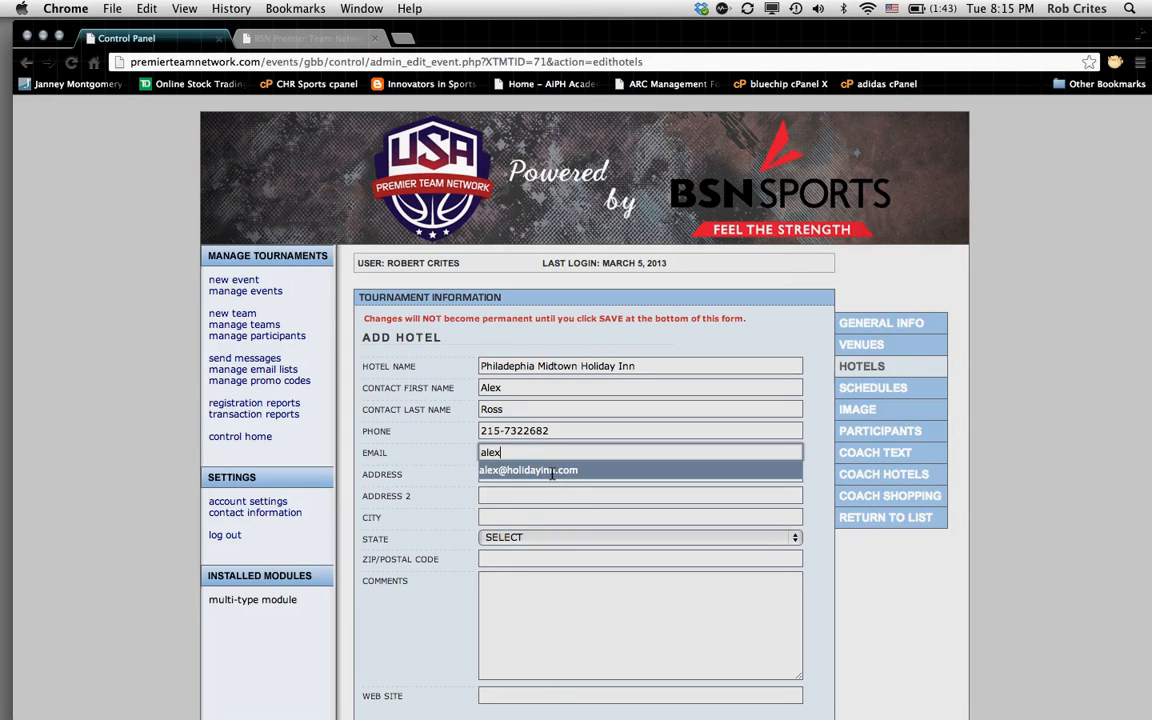
{"action": "left_click", "coordinate": [548, 471]}
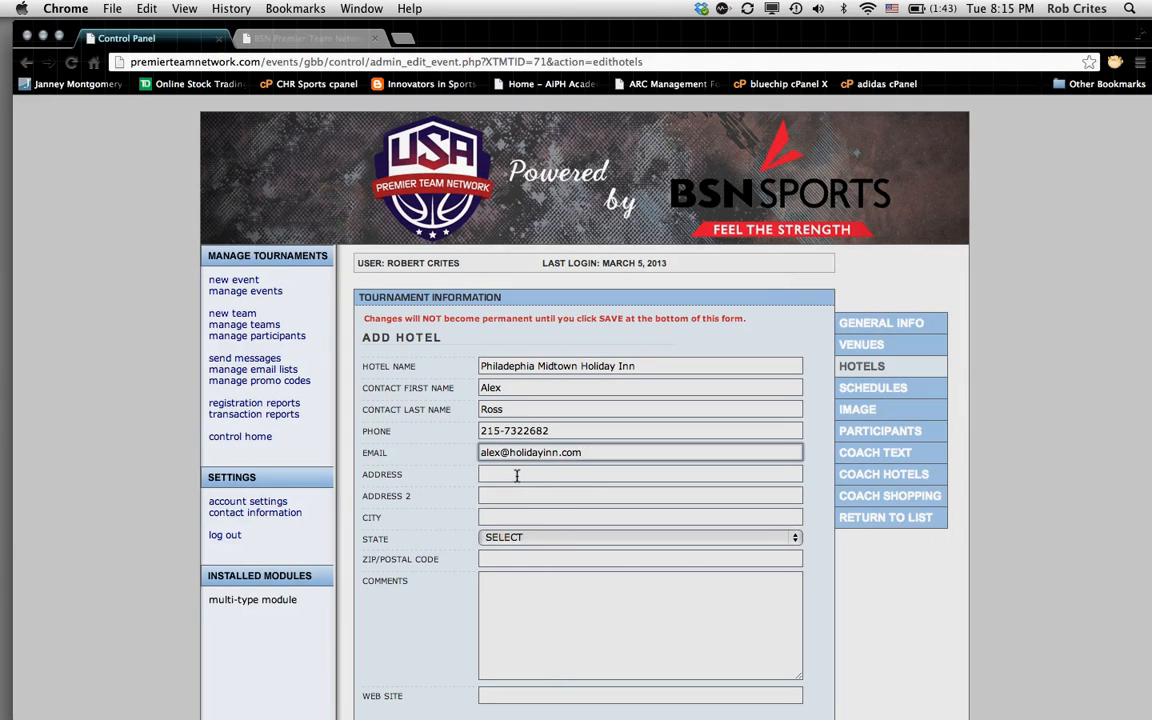
{"action": "left_click", "coordinate": [517, 476]}
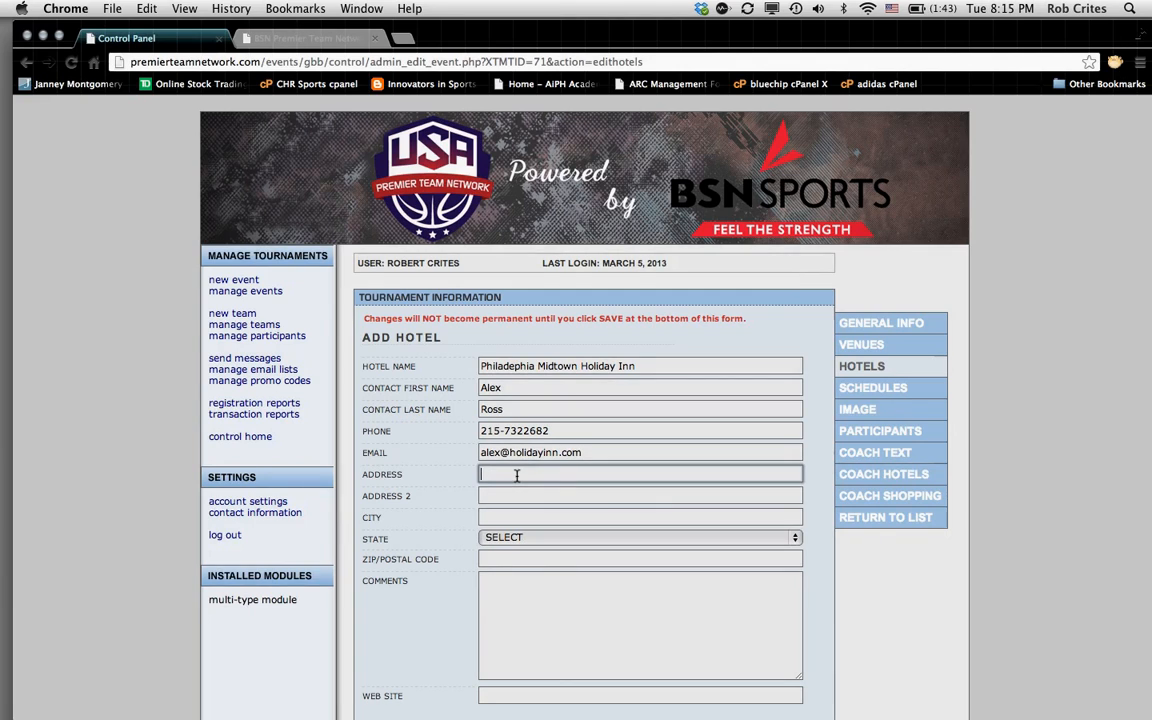
{"action": "type", "text": "1"}
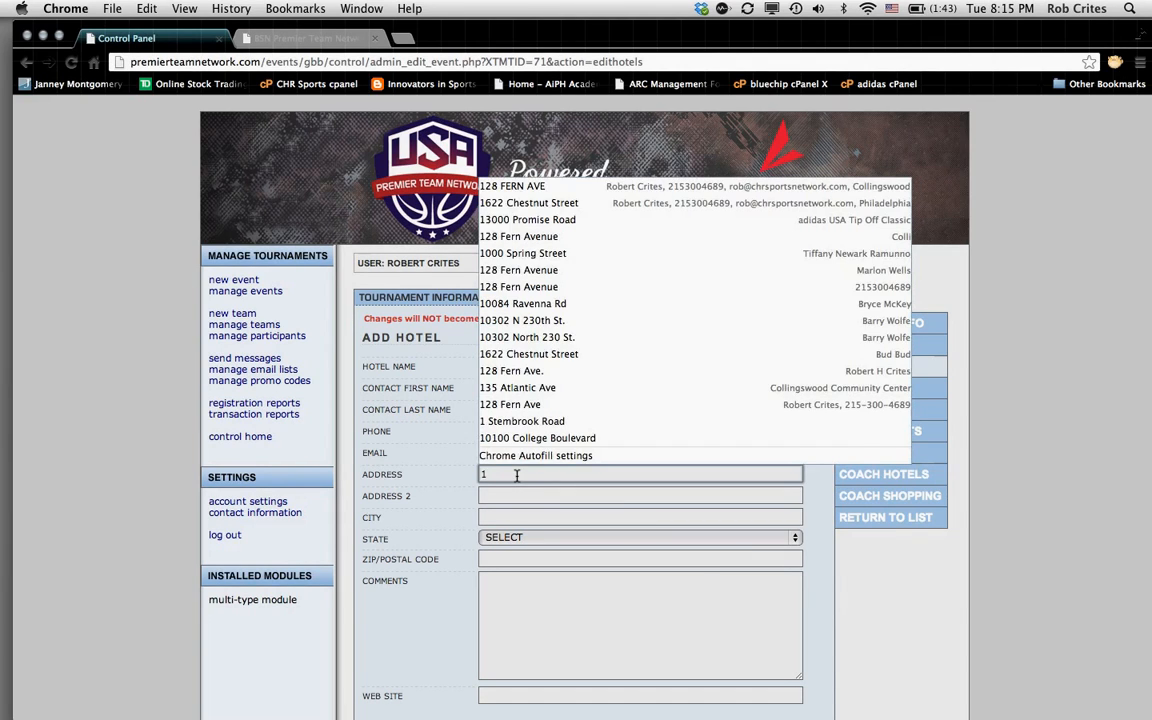
{"action": "type", "text": "305"}
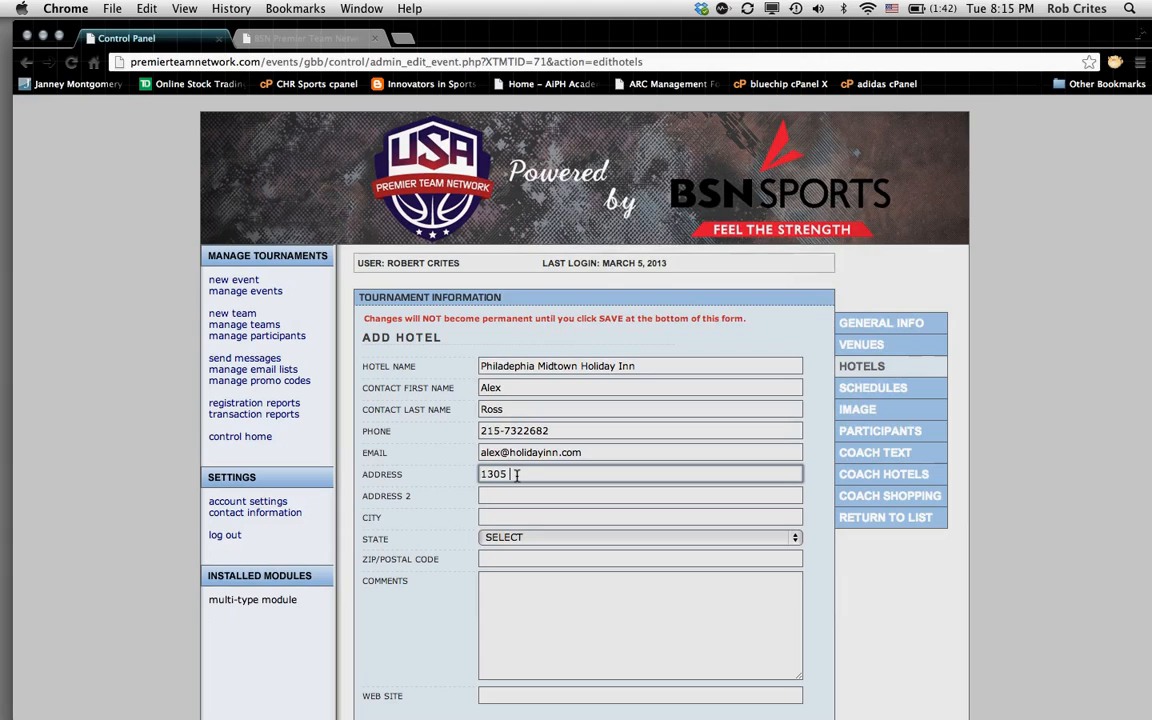
{"action": "type", "text": " Walnut Street"}
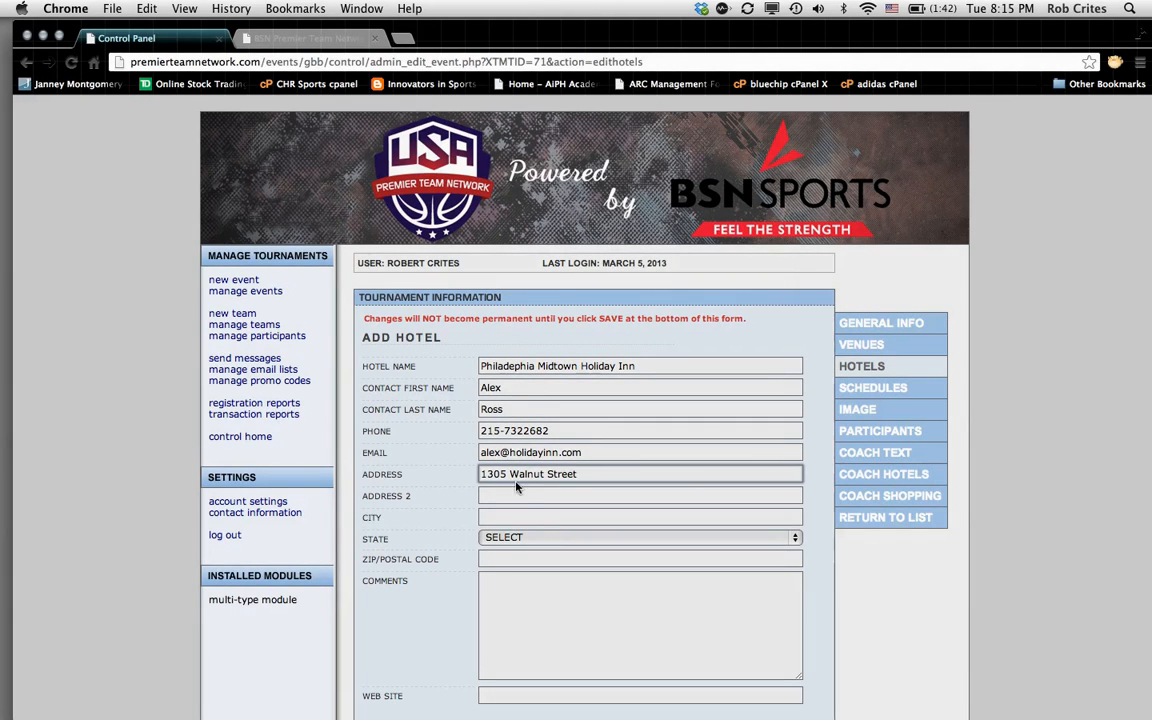
{"action": "left_click", "coordinate": [506, 518]}
{"action": "type", "text": "Philadelphia"}
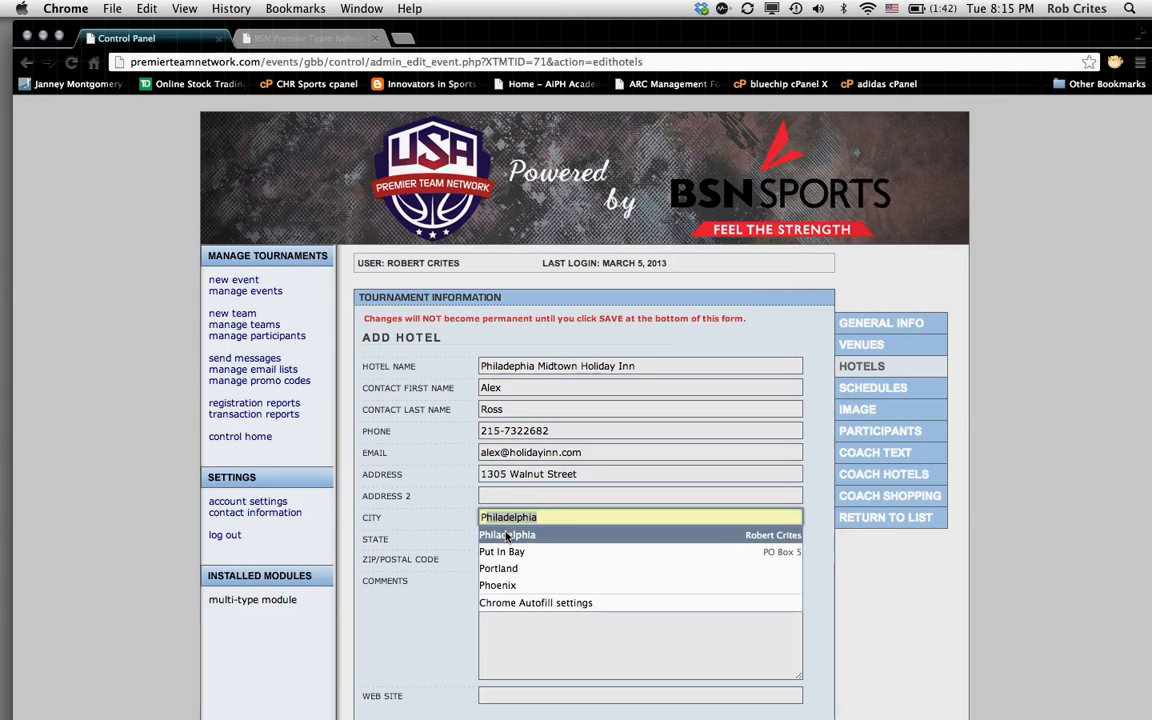
{"action": "left_click", "coordinate": [508, 536]}
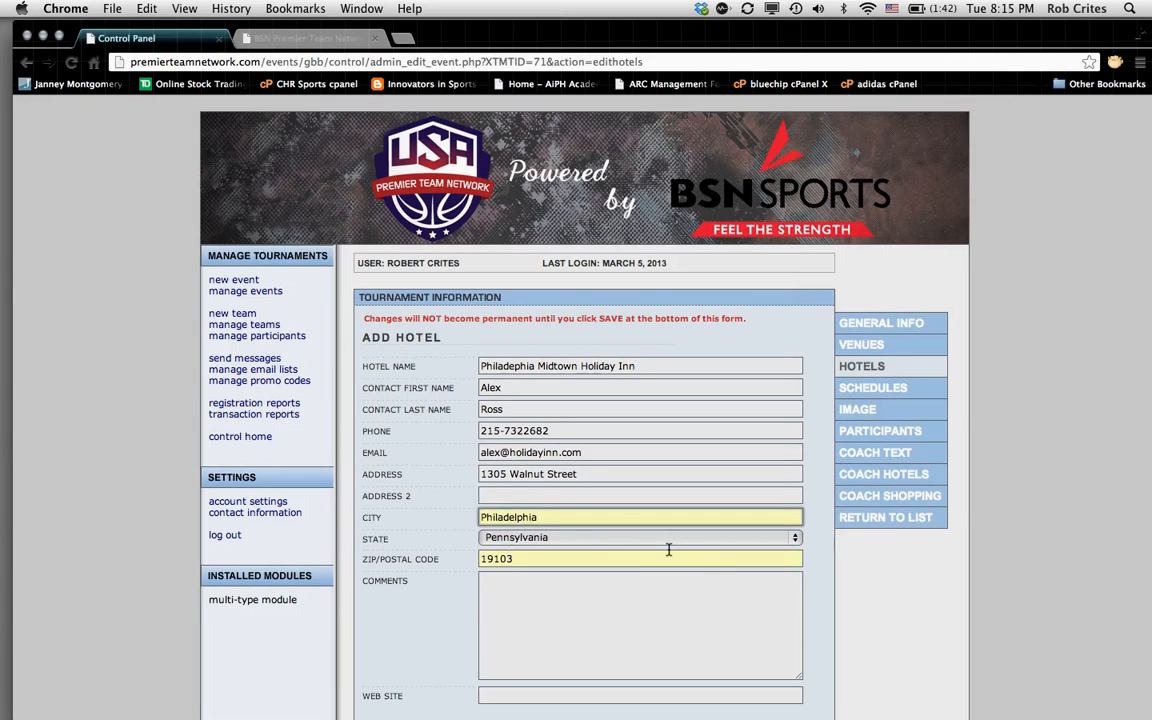
{"action": "left_click", "coordinate": [505, 597]}
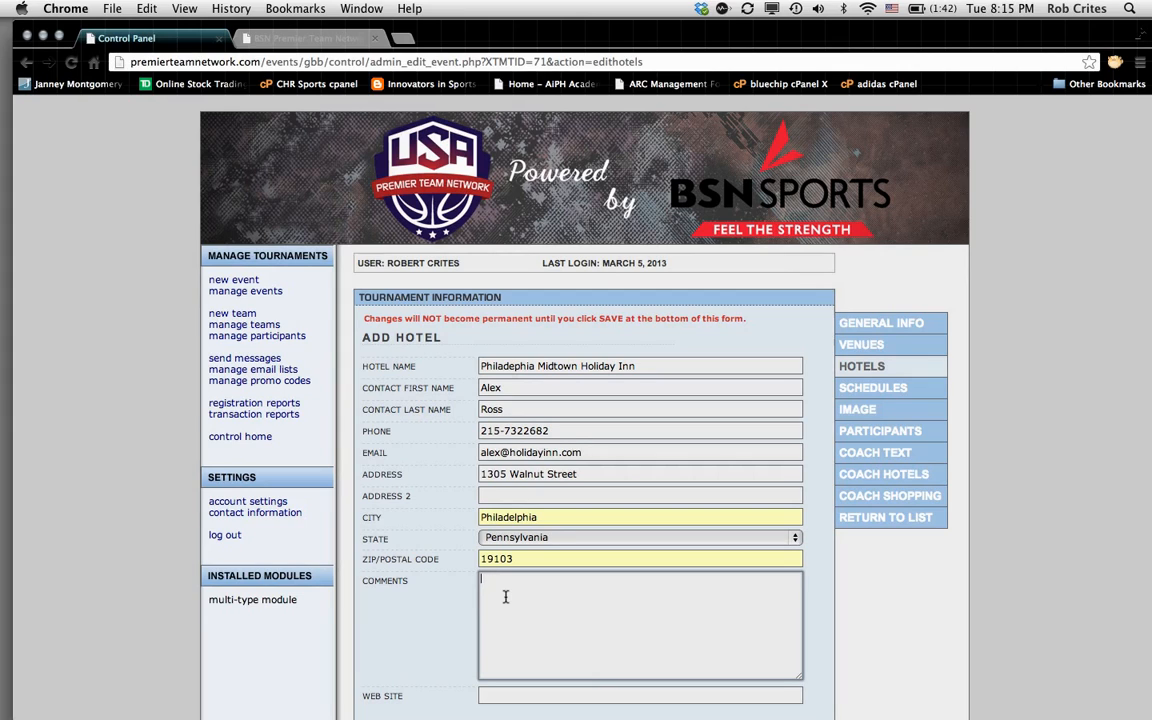
{"action": "type", "text": "Free breakfast, Located D"}
{"action": "type", "text": "owntown, Pet fr"}
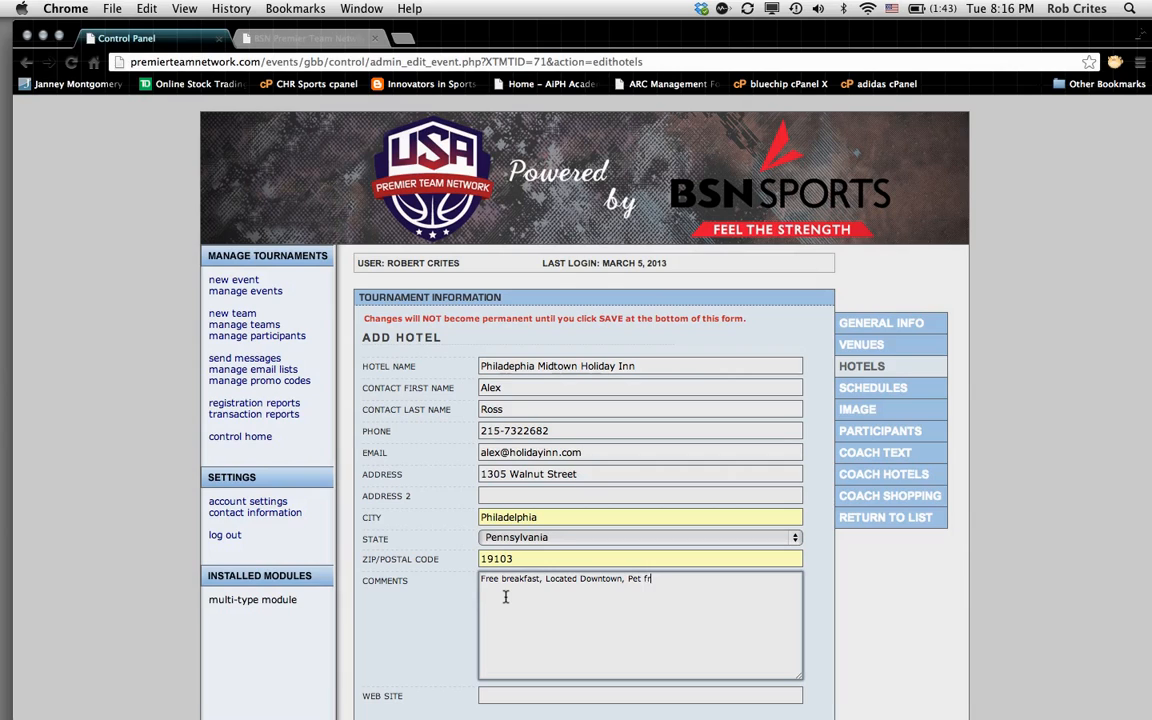
{"action": "type", "text": "endly."}
{"action": "scroll", "coordinate": [670, 565], "scroll_direction": "down", "scroll_amount": 1}
{"action": "scroll", "coordinate": [672, 565], "scroll_direction": "down", "scroll_amount": 3}
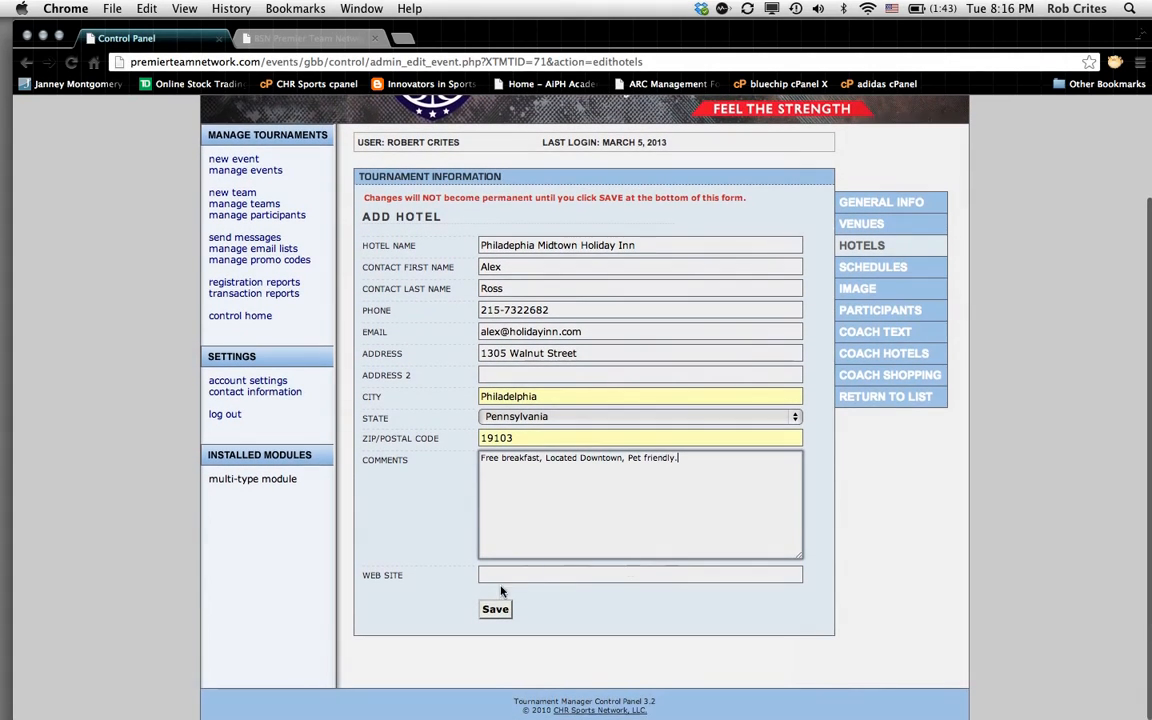
{"action": "left_click", "coordinate": [489, 574]}
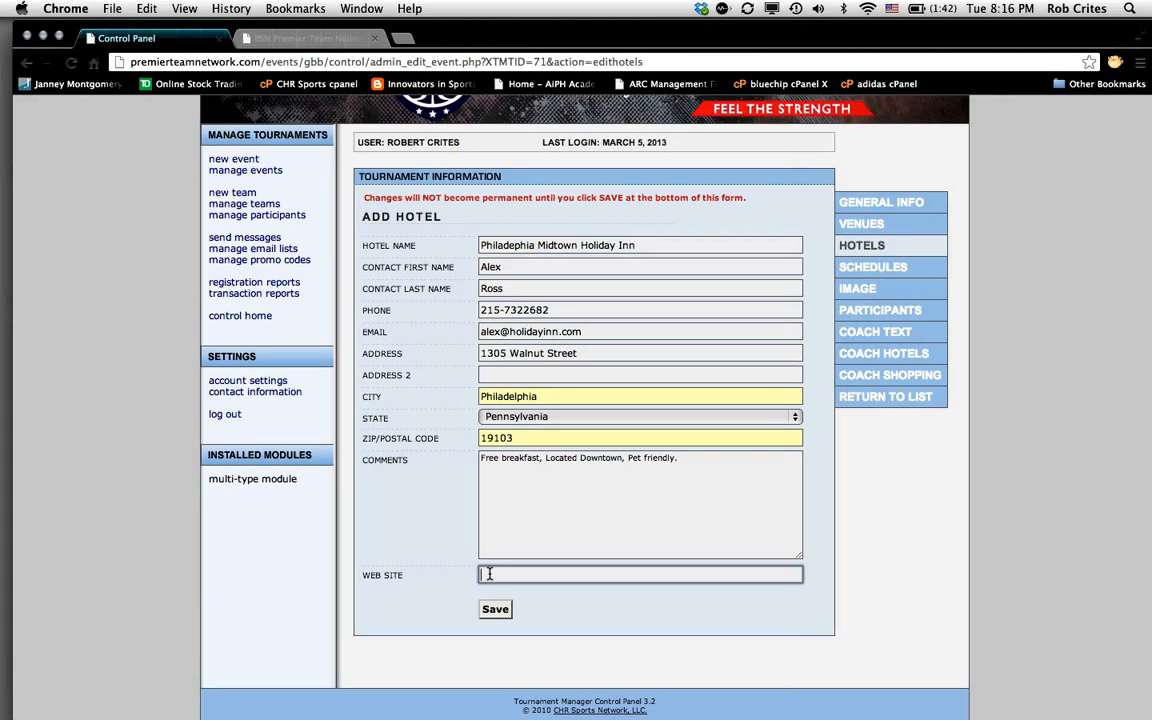
{"action": "type", "text": "www.holidayinn.com"}
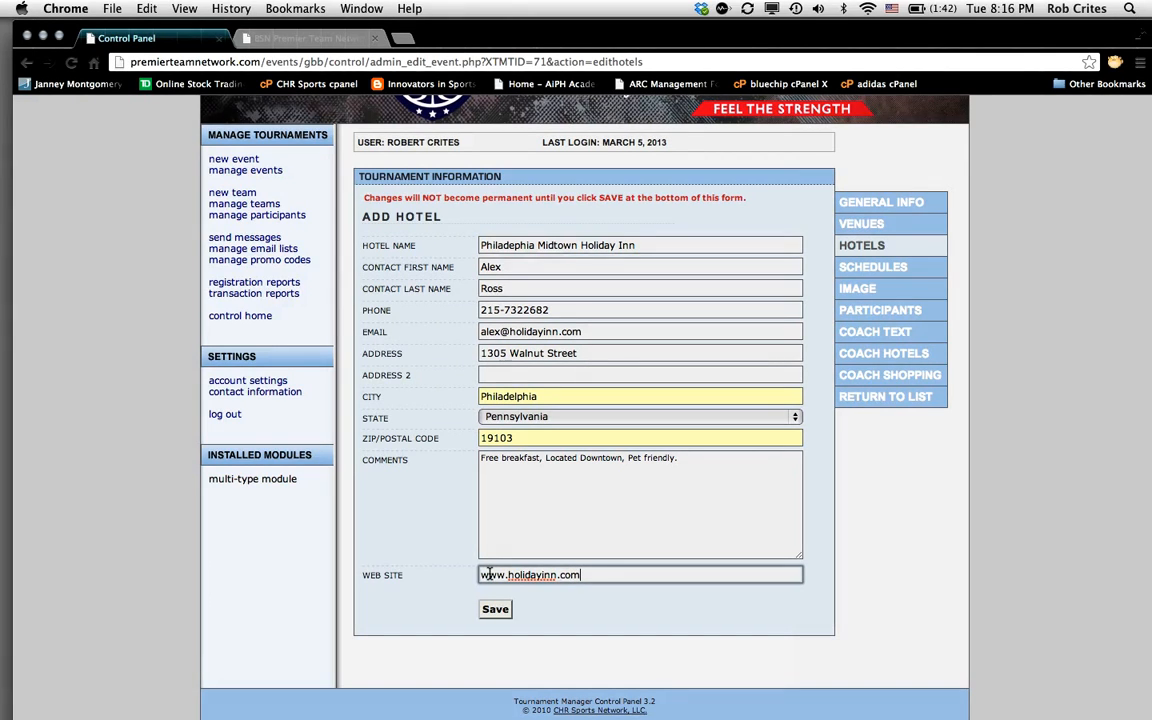
Step: Save Philadelphia Midtown Holiday Inn and review its entry under Edit Hotel
{"action": "left_click", "coordinate": [495, 609]}
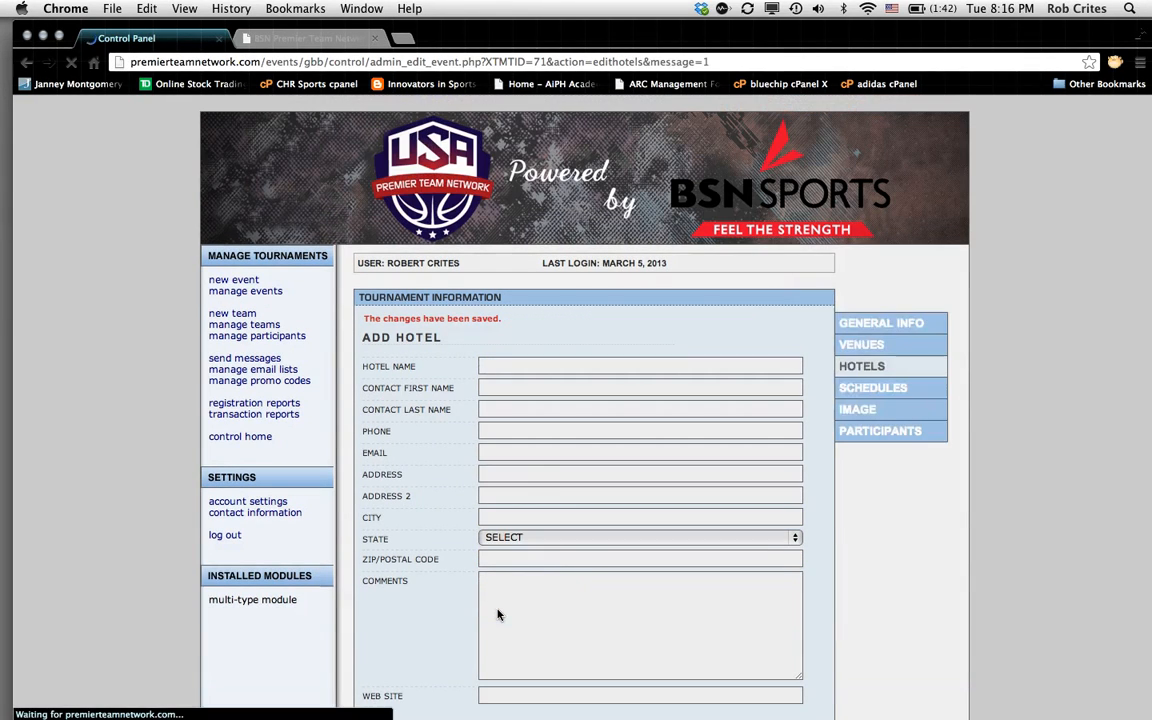
{"action": "scroll", "coordinate": [749, 487], "scroll_direction": "down", "scroll_amount": 3}
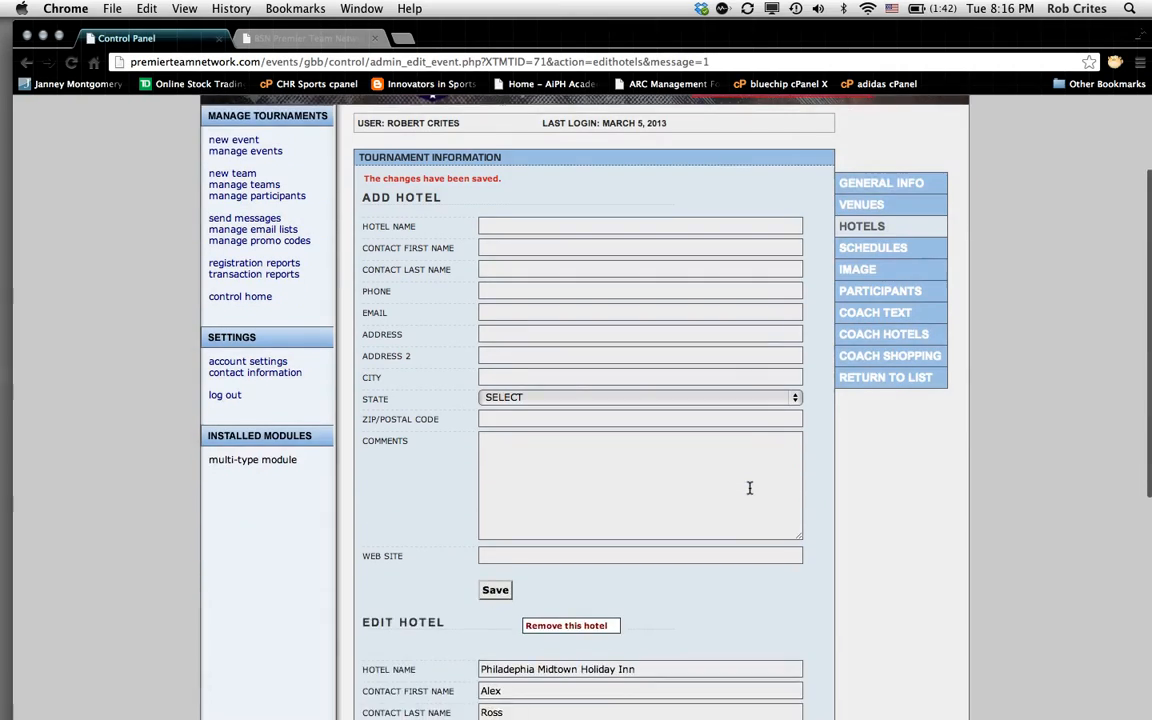
{"action": "scroll", "coordinate": [749, 487], "scroll_direction": "down", "scroll_amount": 5}
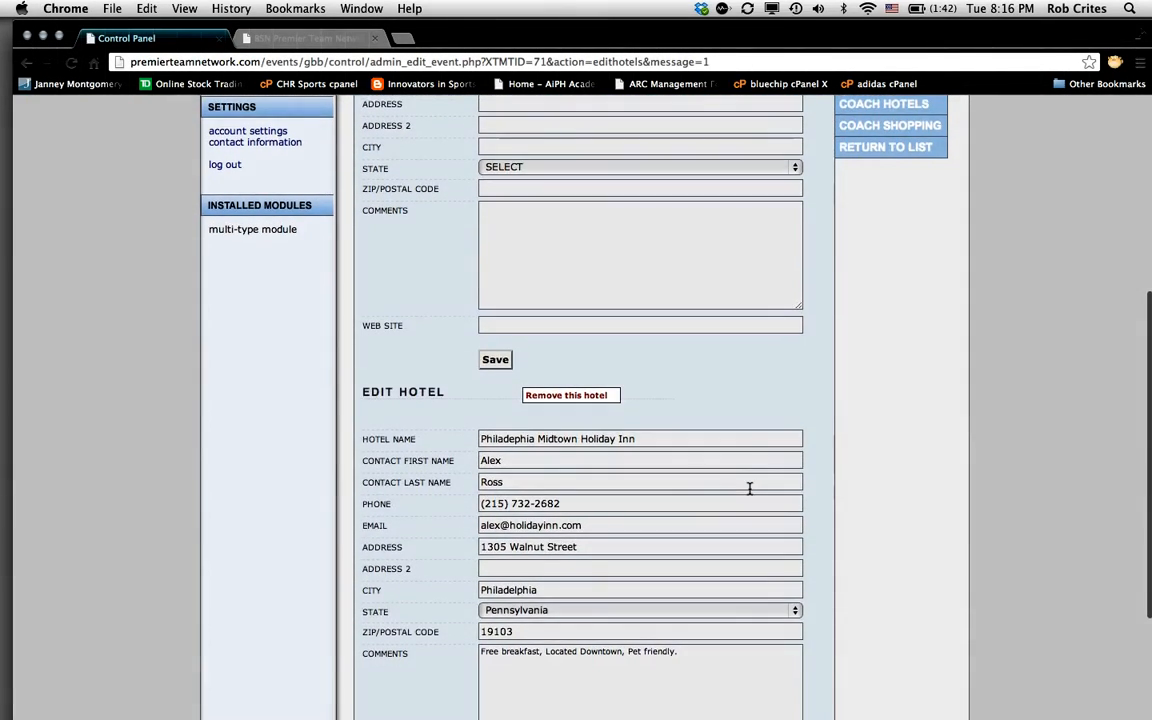
{"action": "scroll", "coordinate": [749, 487], "scroll_direction": "up", "scroll_amount": 3}
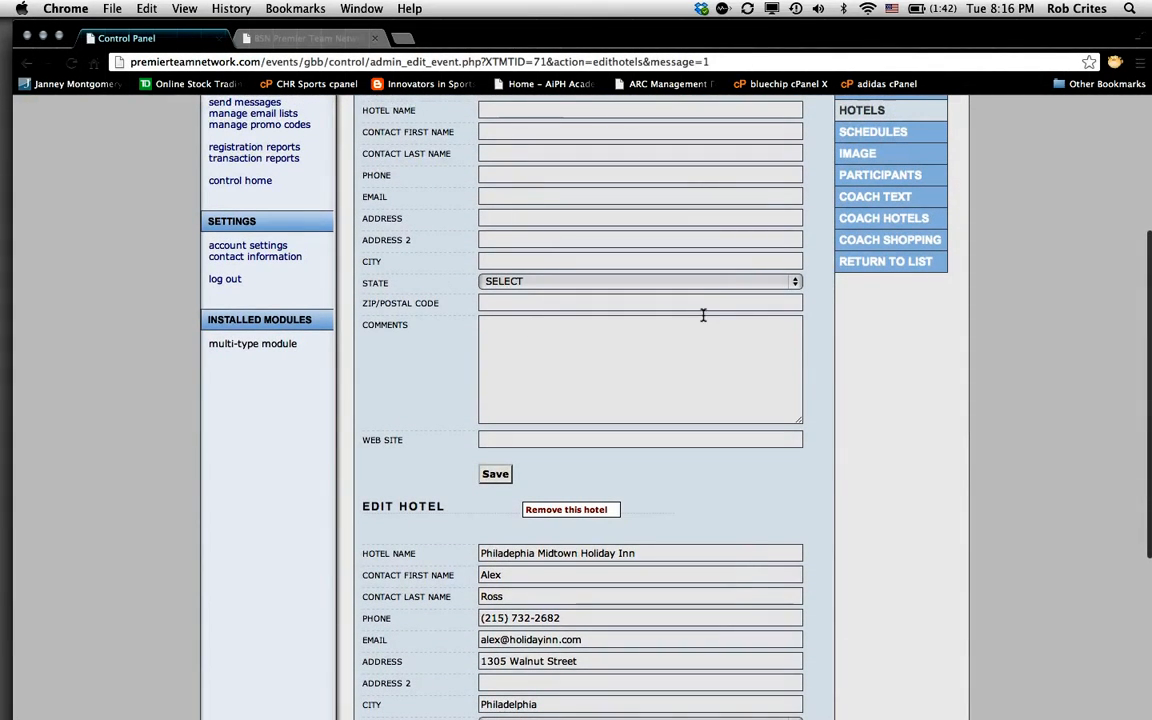
{"action": "scroll", "coordinate": [690, 650], "scroll_direction": "down", "scroll_amount": 4}
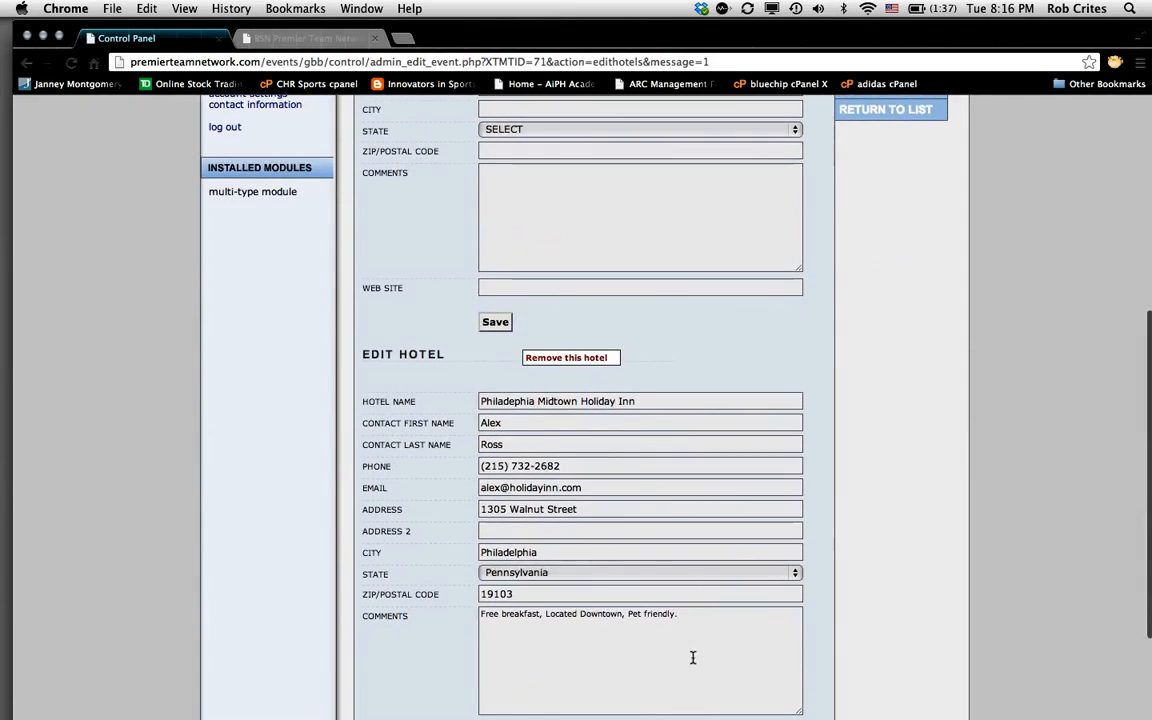
{"action": "scroll", "coordinate": [693, 650], "scroll_direction": "up", "scroll_amount": 10}
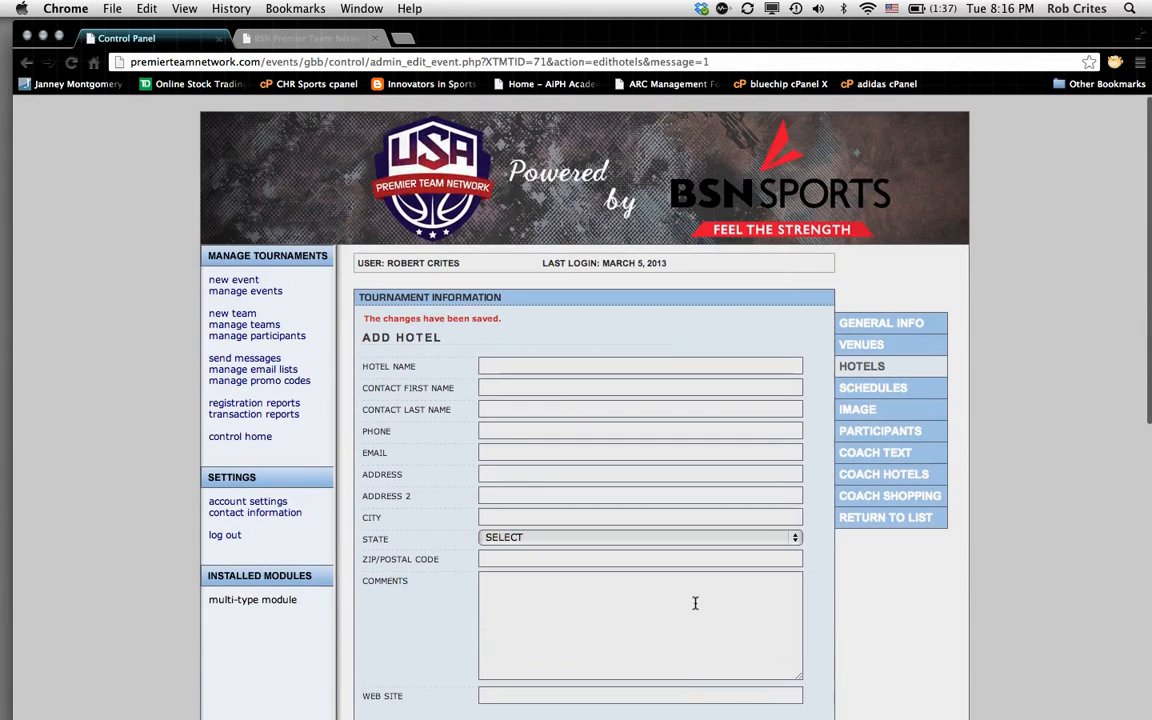
Step: On the event's image upload page, pick test evnt.jpg from the Desktop as the logo file
{"action": "left_click", "coordinate": [858, 410]}
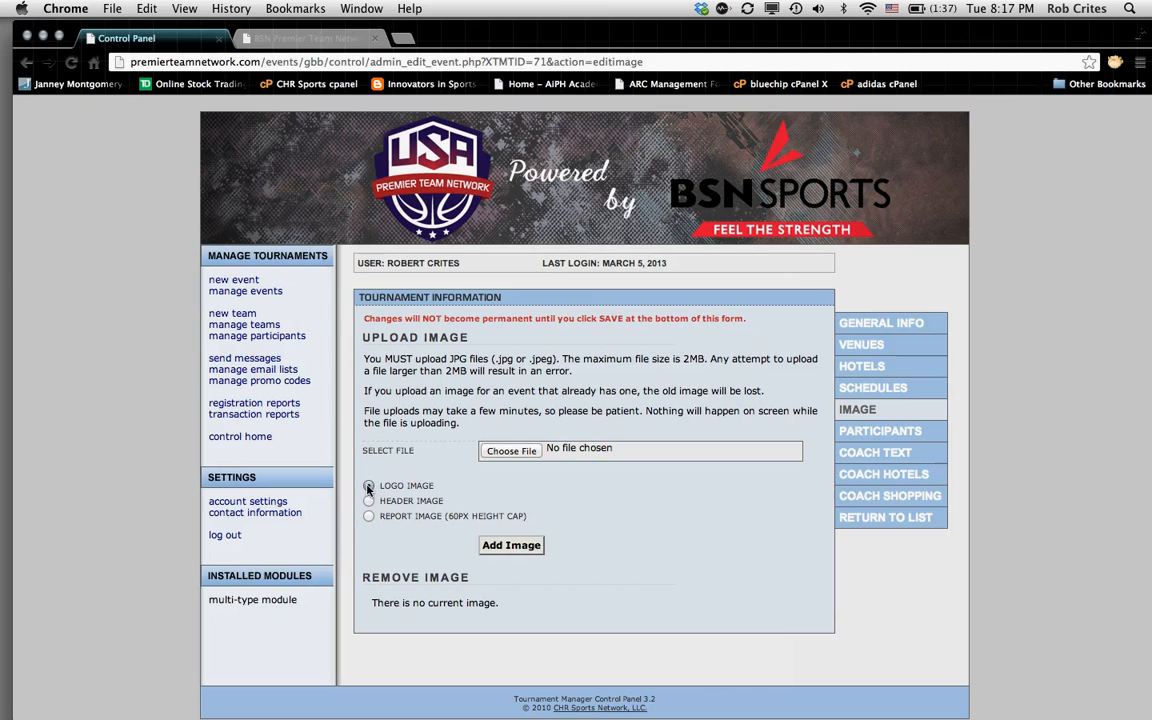
{"action": "left_click", "coordinate": [510, 451]}
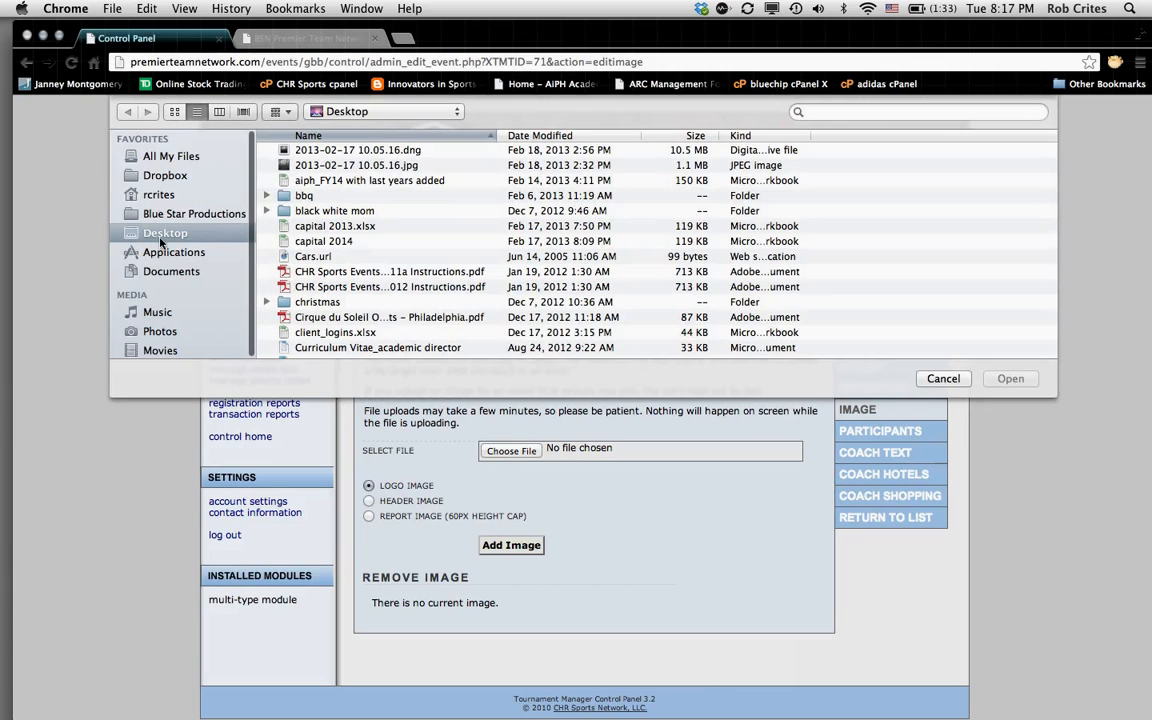
{"action": "left_click", "coordinate": [448, 226]}
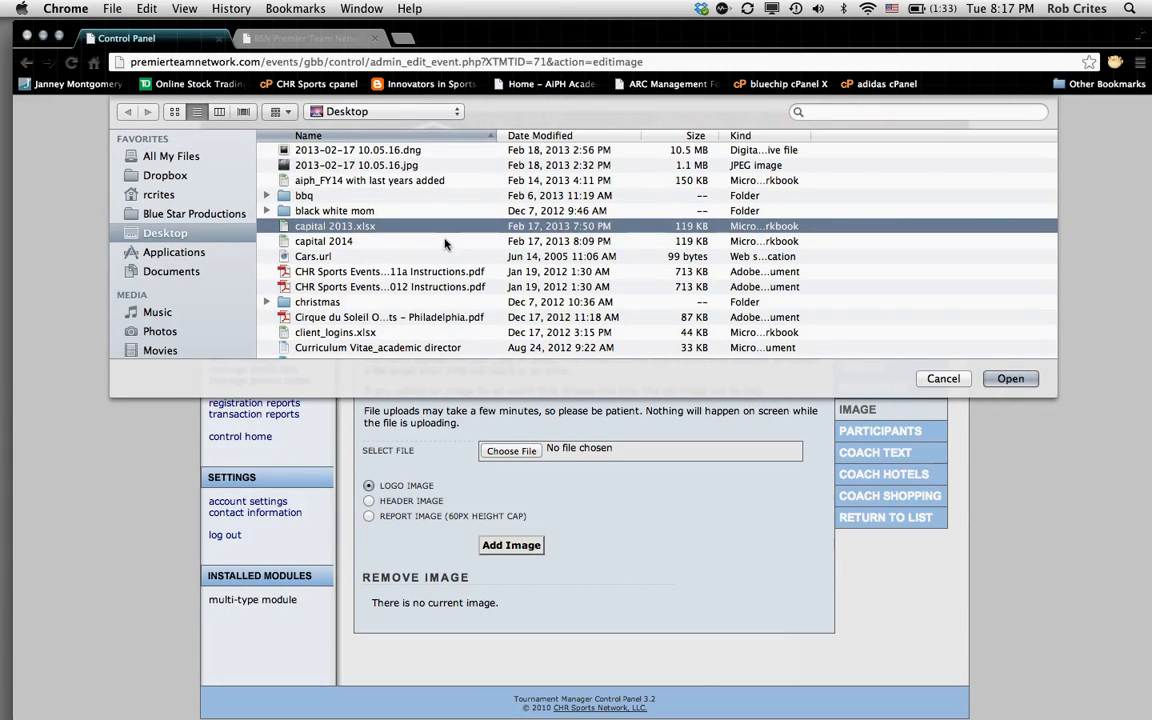
{"action": "left_click", "coordinate": [446, 243]}
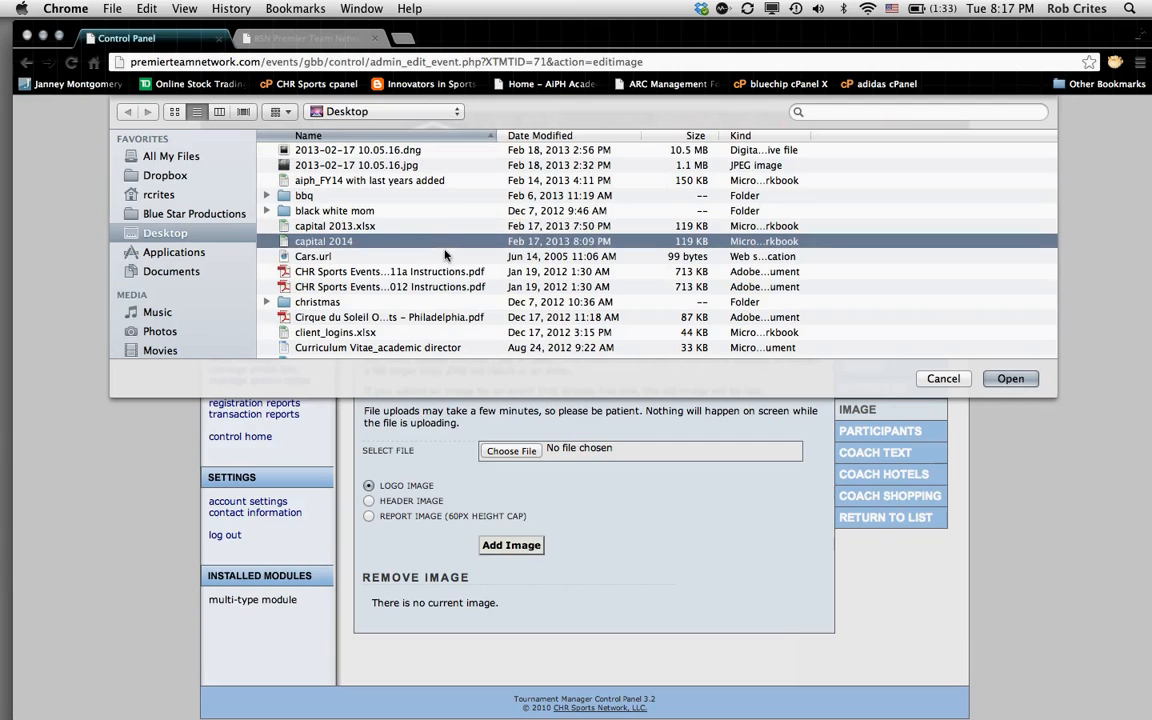
{"action": "key", "text": "Down"}
{"action": "key", "text": "Down"}
{"action": "key", "text": "Down"}
{"action": "key", "text": "Down"}
{"action": "key", "text": "Down"}
{"action": "key", "text": "Down"}
{"action": "key", "text": "Down"}
{"action": "key", "text": "Down"}
{"action": "key", "text": "Down"}
{"action": "key", "text": "Down"}
{"action": "key", "text": "Down"}
{"action": "key", "text": "Down"}
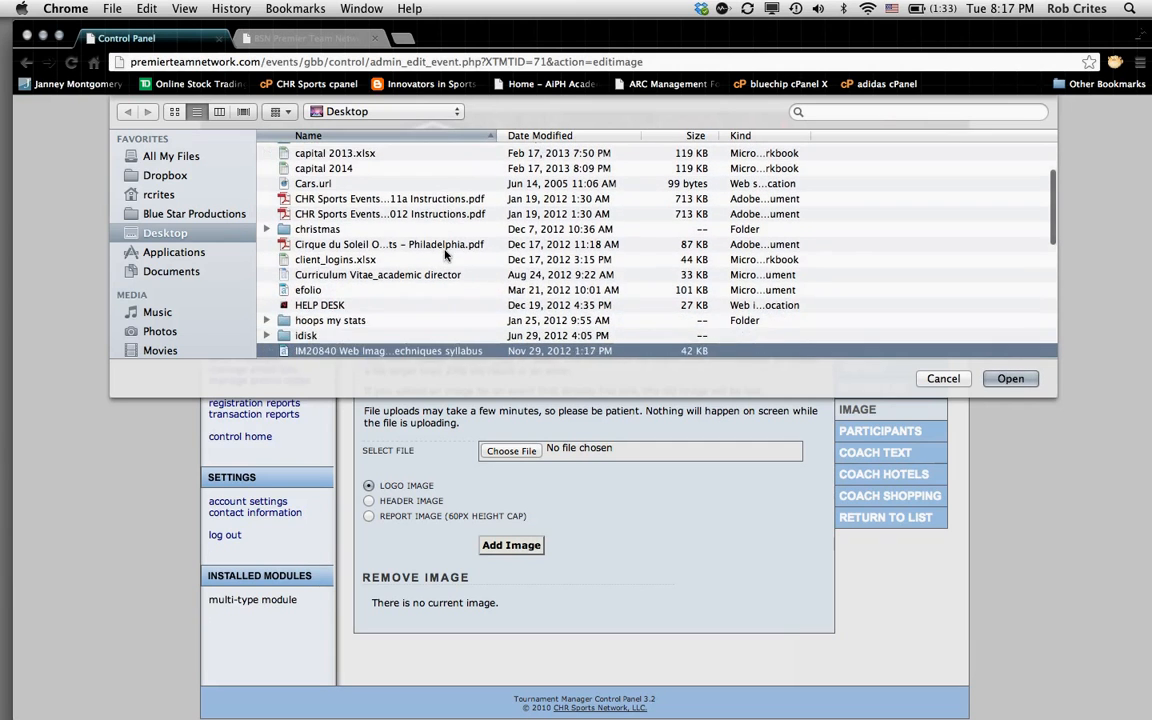
{"action": "key", "text": "Down"}
{"action": "key", "text": "Down"}
{"action": "key", "text": "Down"}
{"action": "key", "text": "Down"}
{"action": "key", "text": "Down"}
{"action": "key", "text": "Down"}
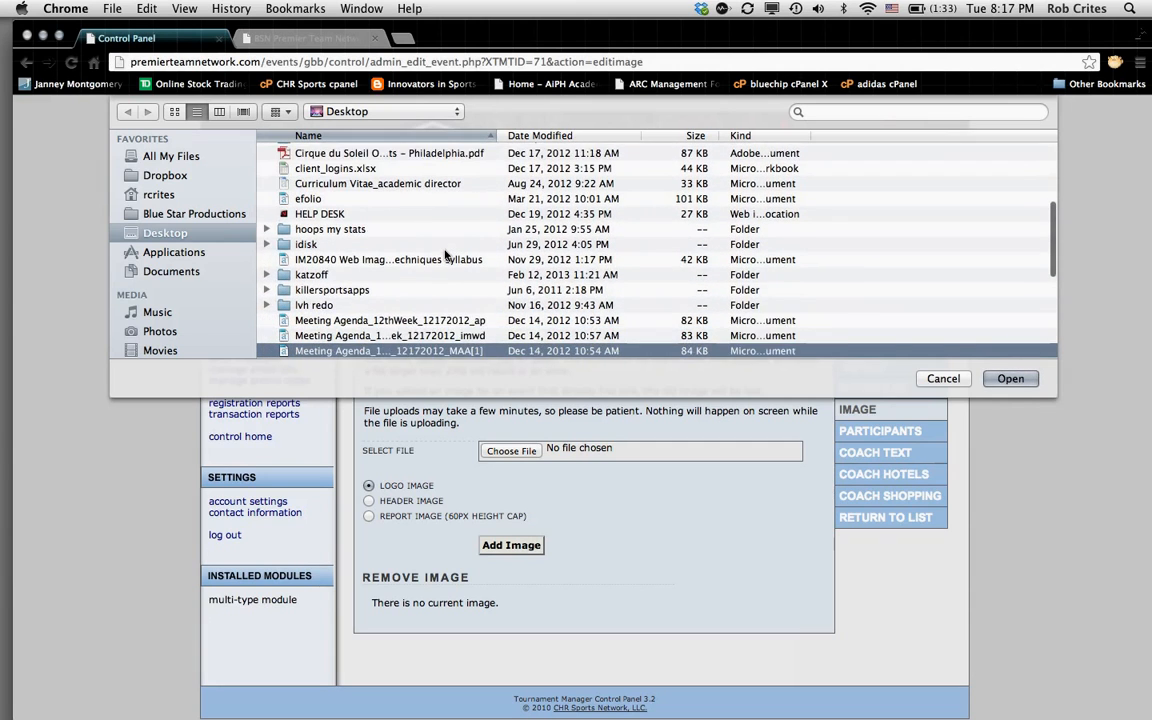
{"action": "key", "text": "Down"}
{"action": "key", "text": "Down"}
{"action": "key", "text": "Down"}
{"action": "key", "text": "Down"}
{"action": "key", "text": "Down"}
{"action": "key", "text": "Down"}
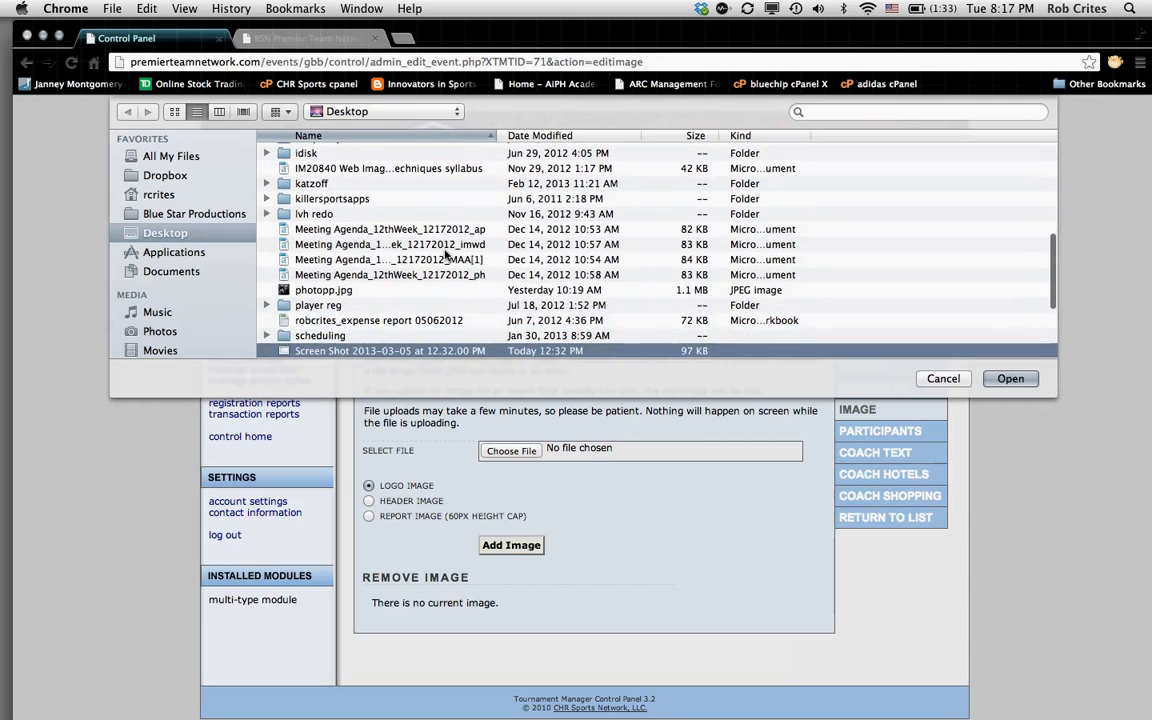
{"action": "key", "text": "Down"}
{"action": "key", "text": "Down"}
{"action": "key", "text": "Down"}
{"action": "key", "text": "Down"}
{"action": "key", "text": "Down"}
{"action": "key", "text": "Down"}
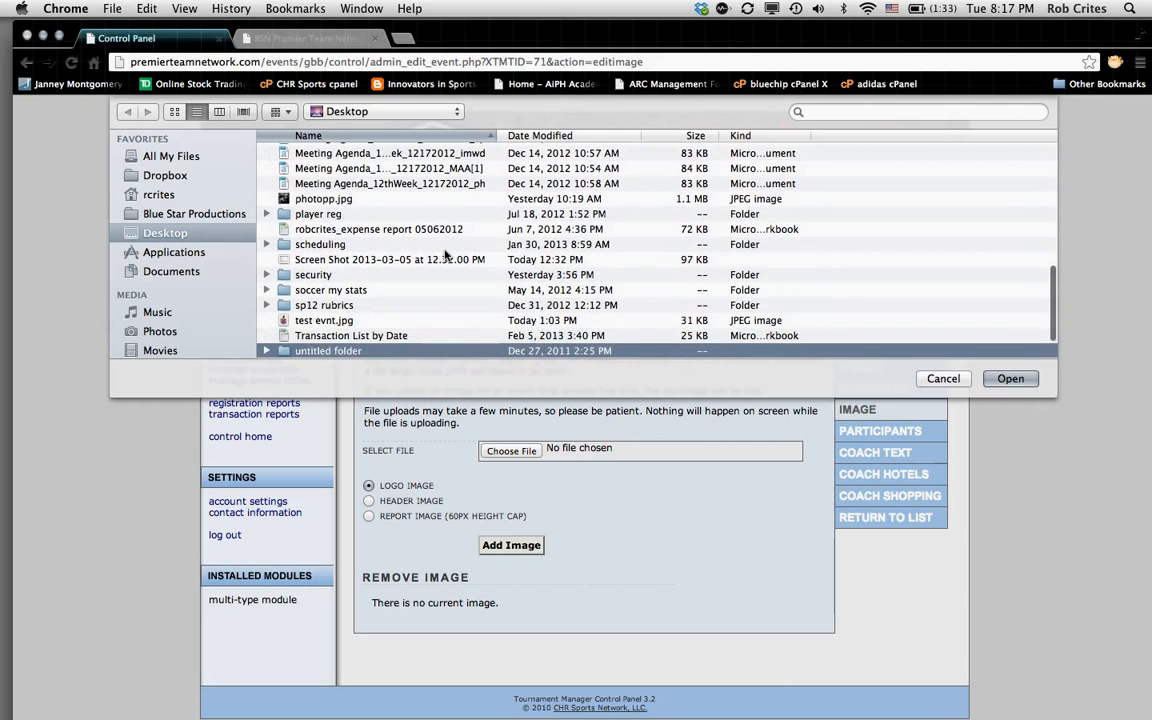
{"action": "key", "text": "Up"}
{"action": "key", "text": "Up"}
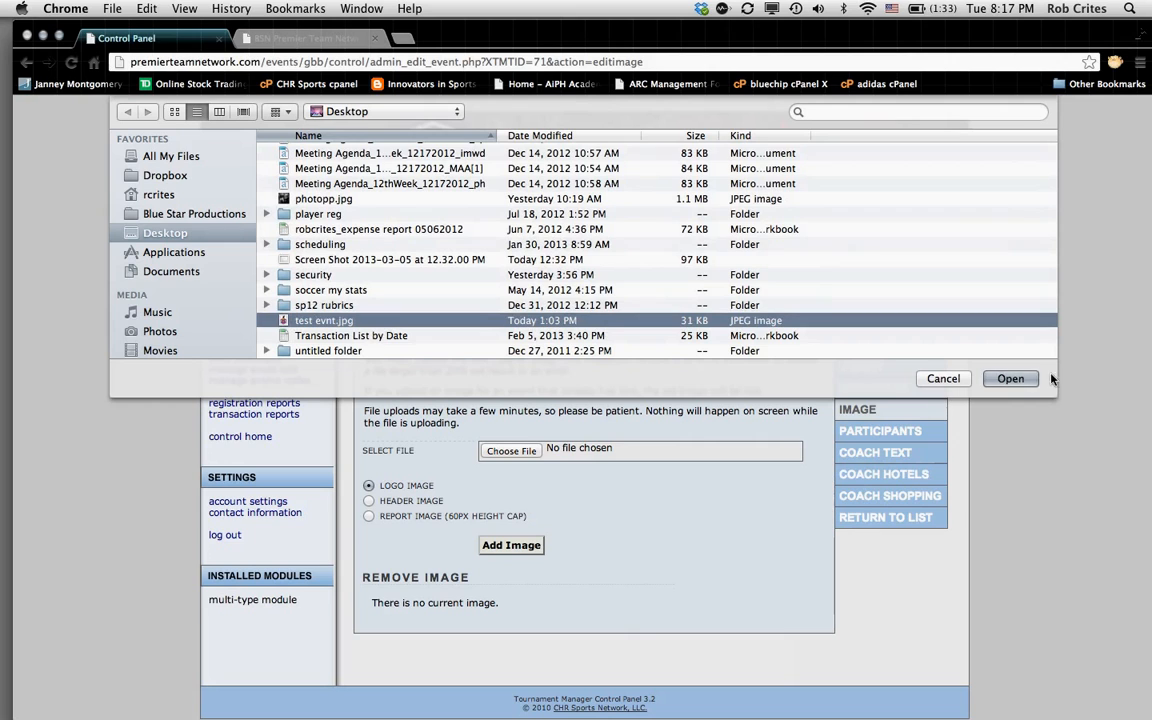
{"action": "left_click", "coordinate": [1008, 378]}
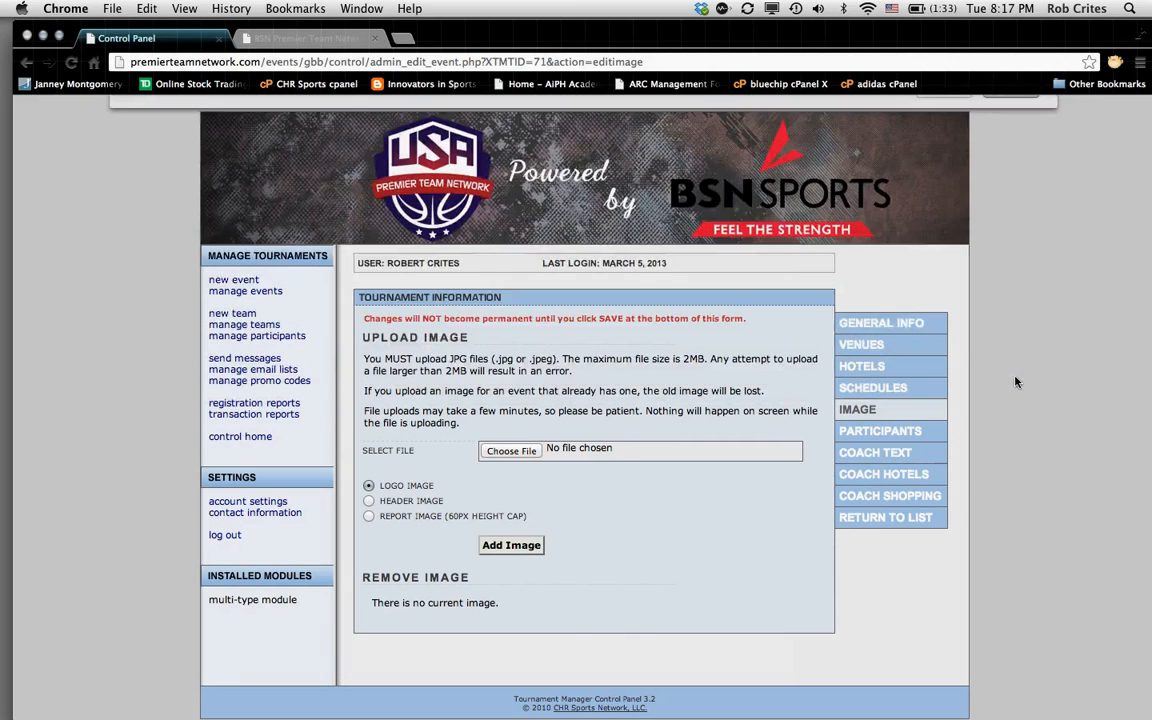
Step: Upload test evnt.jpg as the logo, keep it unmarked for removal, and return to General Info
{"action": "left_click", "coordinate": [513, 546]}
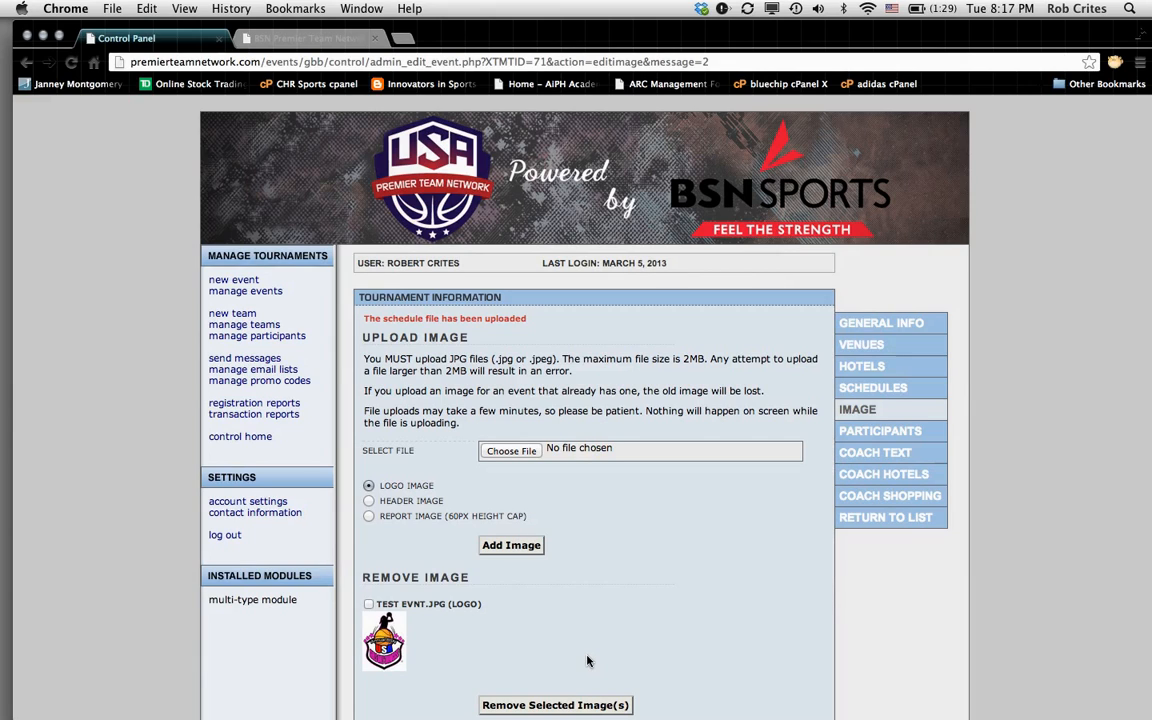
{"action": "left_click", "coordinate": [369, 605]}
{"action": "left_click", "coordinate": [368, 605]}
{"action": "scroll", "coordinate": [738, 677], "scroll_direction": "down", "scroll_amount": 3}
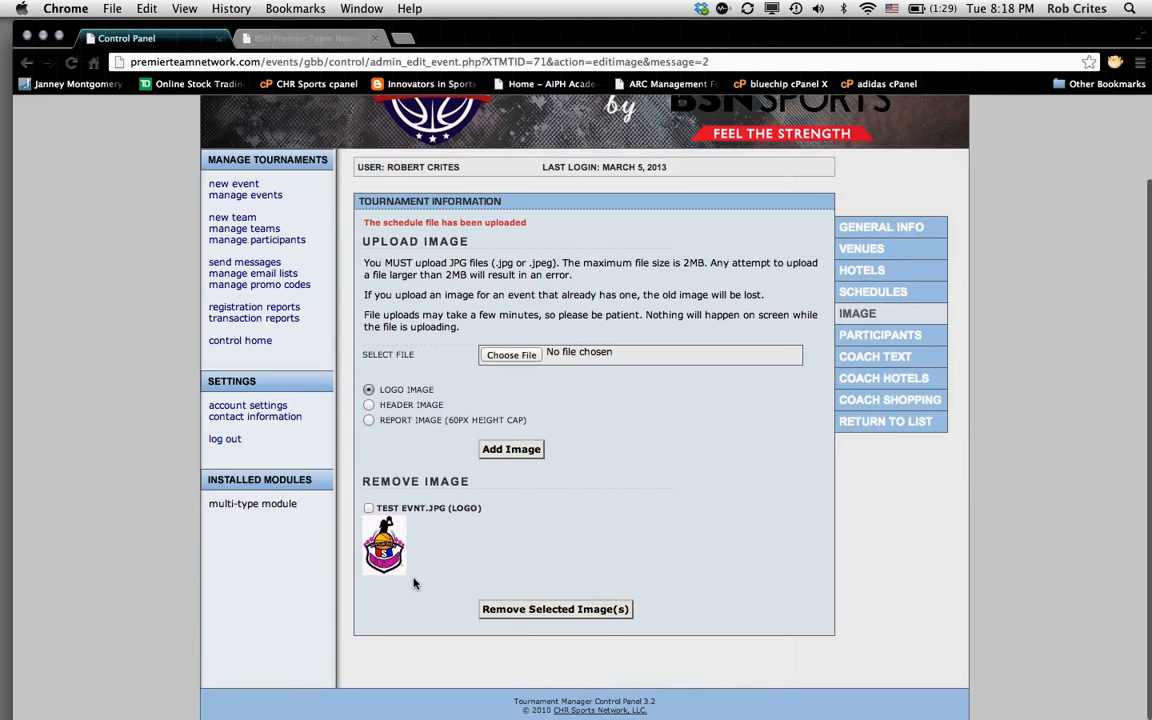
{"action": "left_click", "coordinate": [857, 229]}
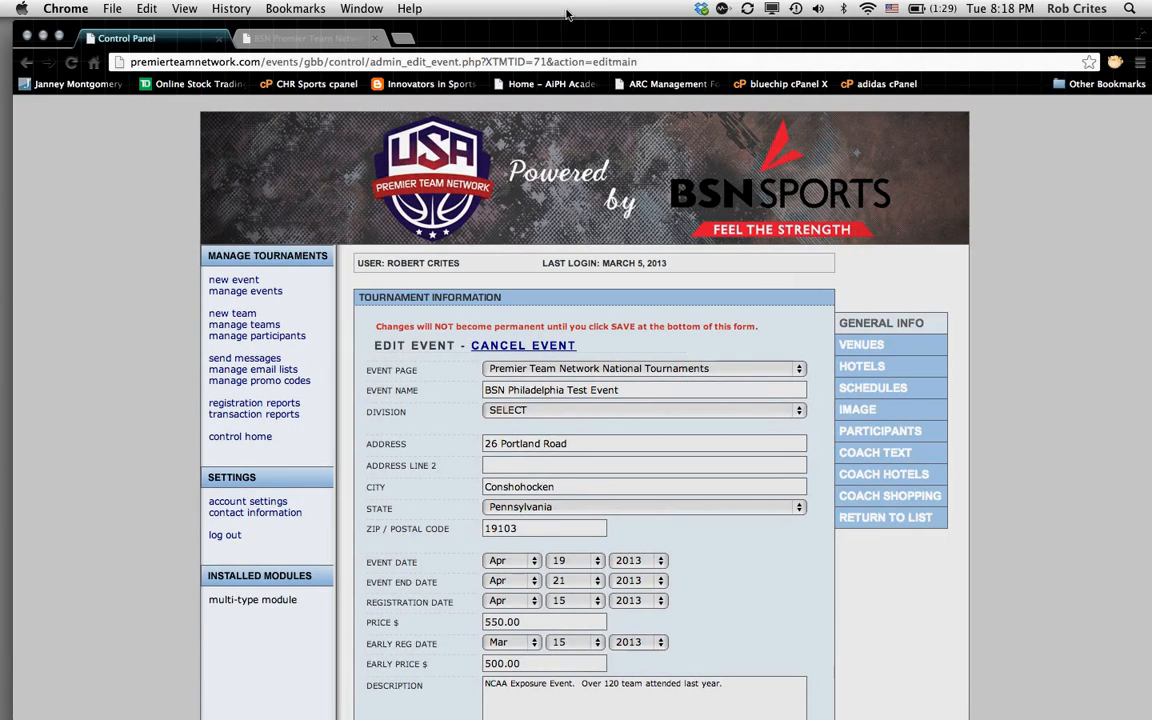
Step: Reload the public site and view National Tournaments listing BSN Philadelphia Test Event with its logo
{"action": "left_click", "coordinate": [302, 42]}
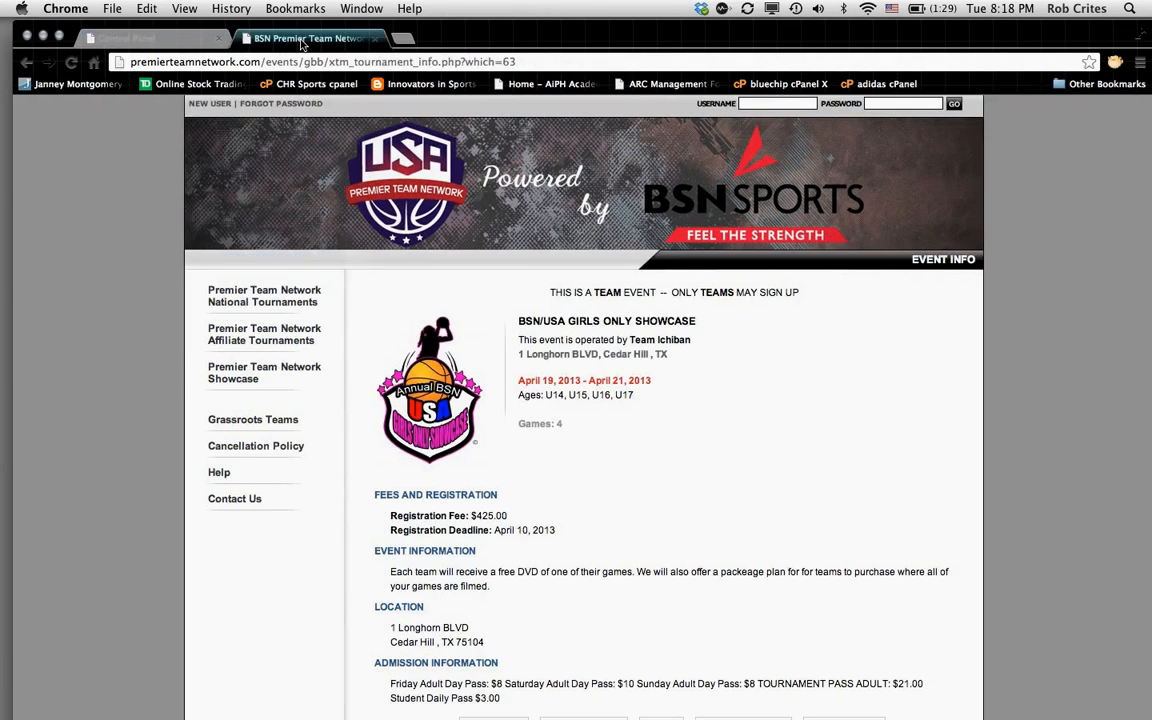
{"action": "left_click", "coordinate": [72, 64]}
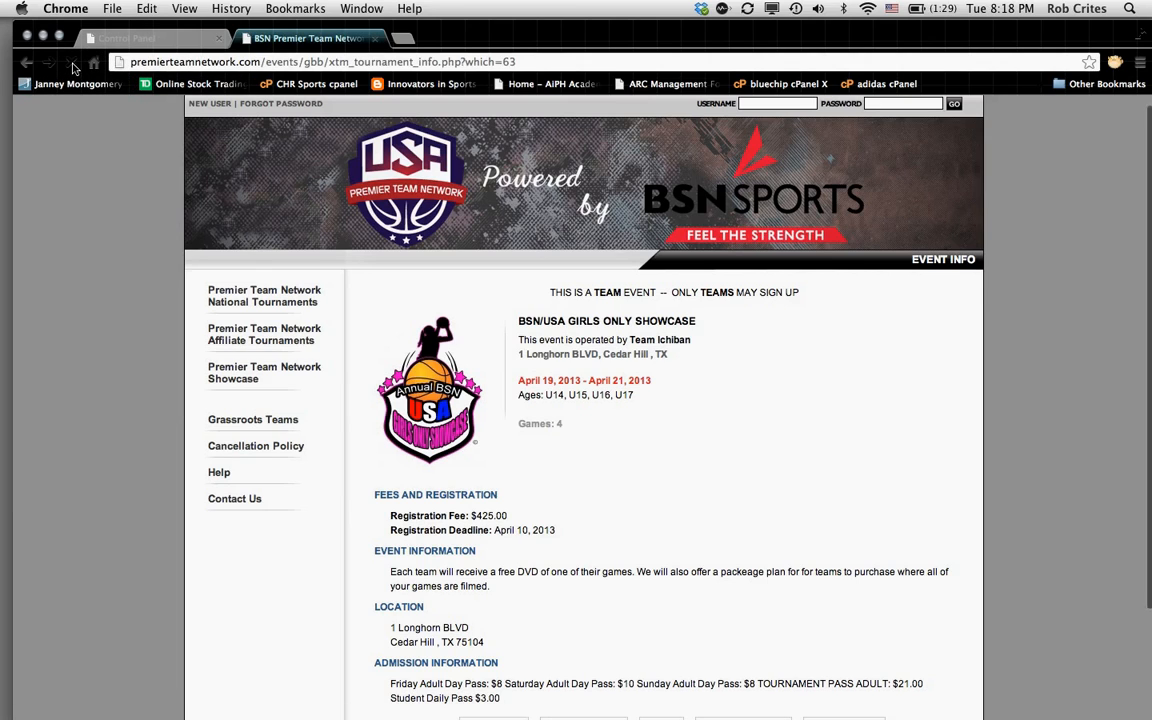
{"action": "left_click", "coordinate": [237, 297]}
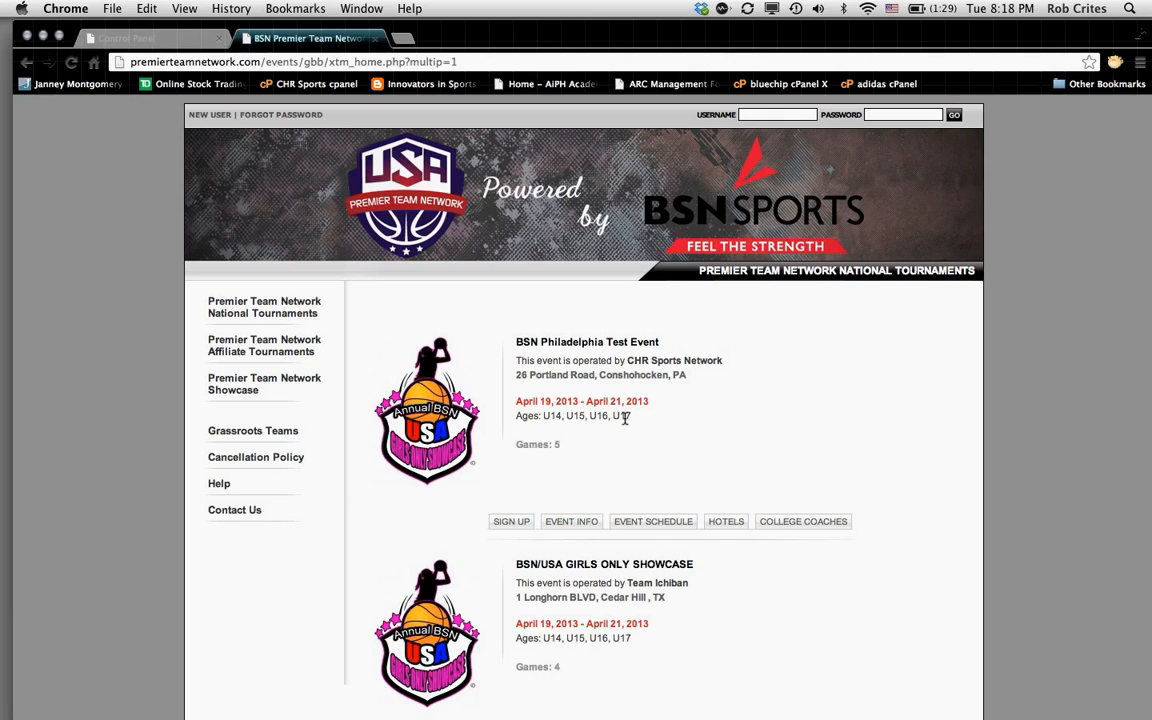
Step: View the test event's info page, checking the $550.00 fee and the venue map
{"action": "left_click", "coordinate": [573, 522]}
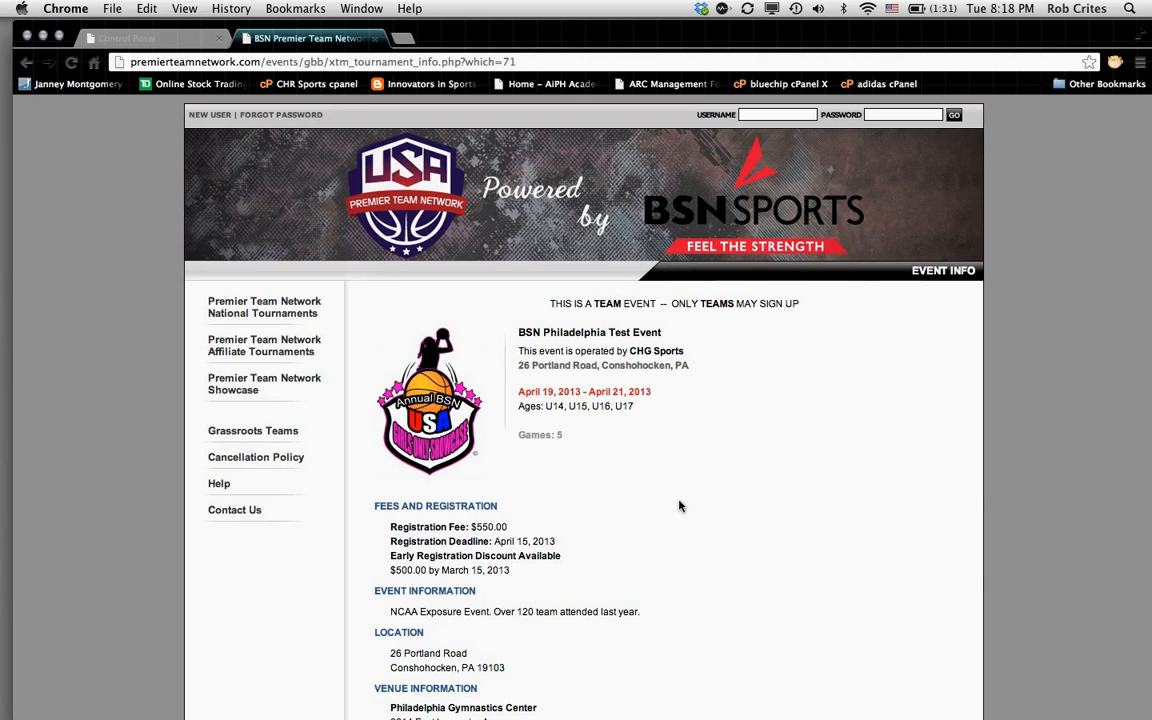
{"action": "scroll", "coordinate": [714, 716], "scroll_direction": "down", "scroll_amount": 2}
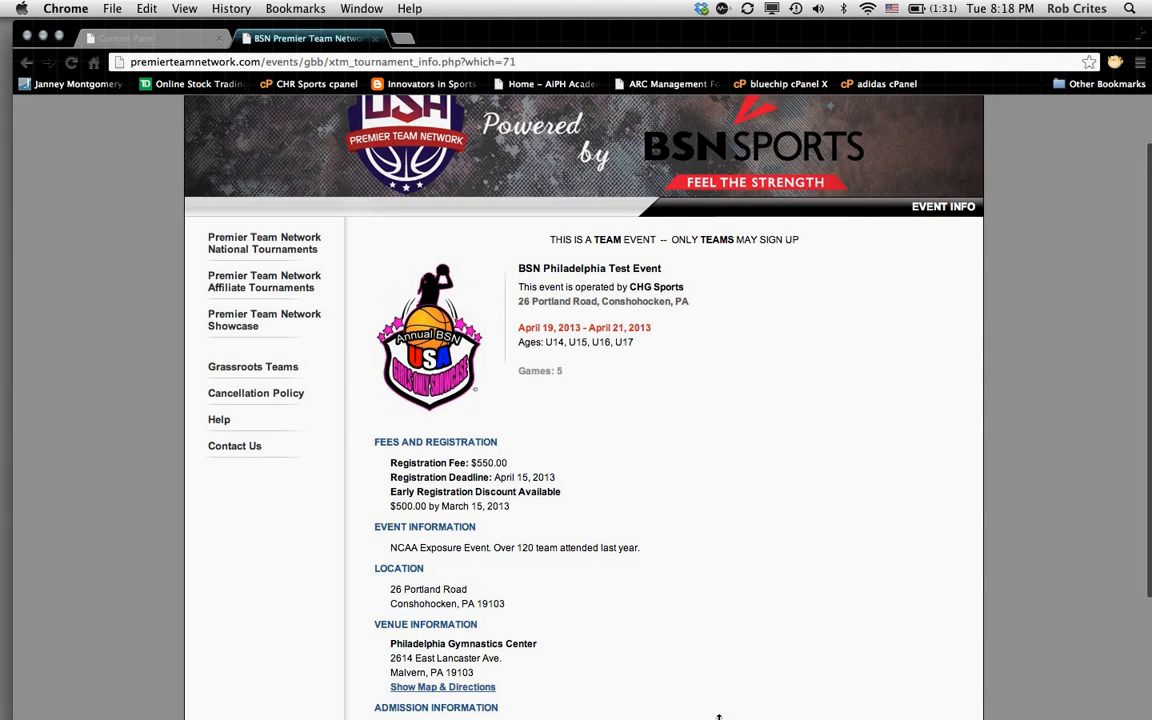
{"action": "scroll", "coordinate": [722, 700], "scroll_direction": "down", "scroll_amount": 5}
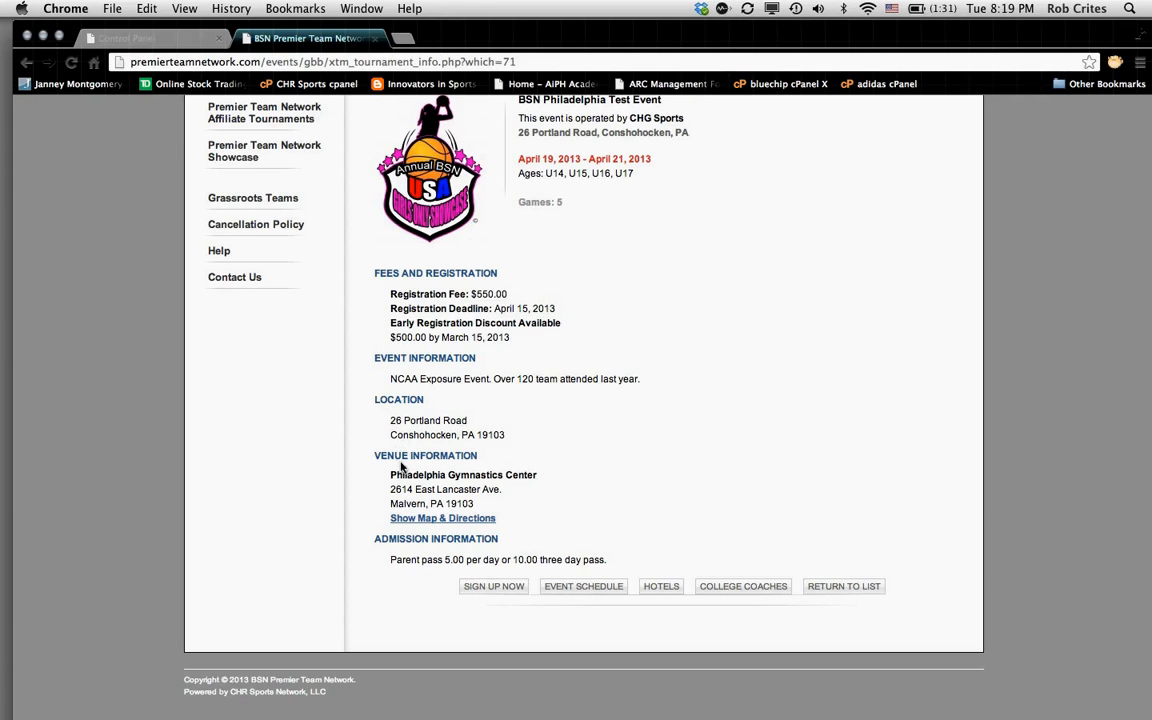
{"action": "left_click", "coordinate": [437, 521]}
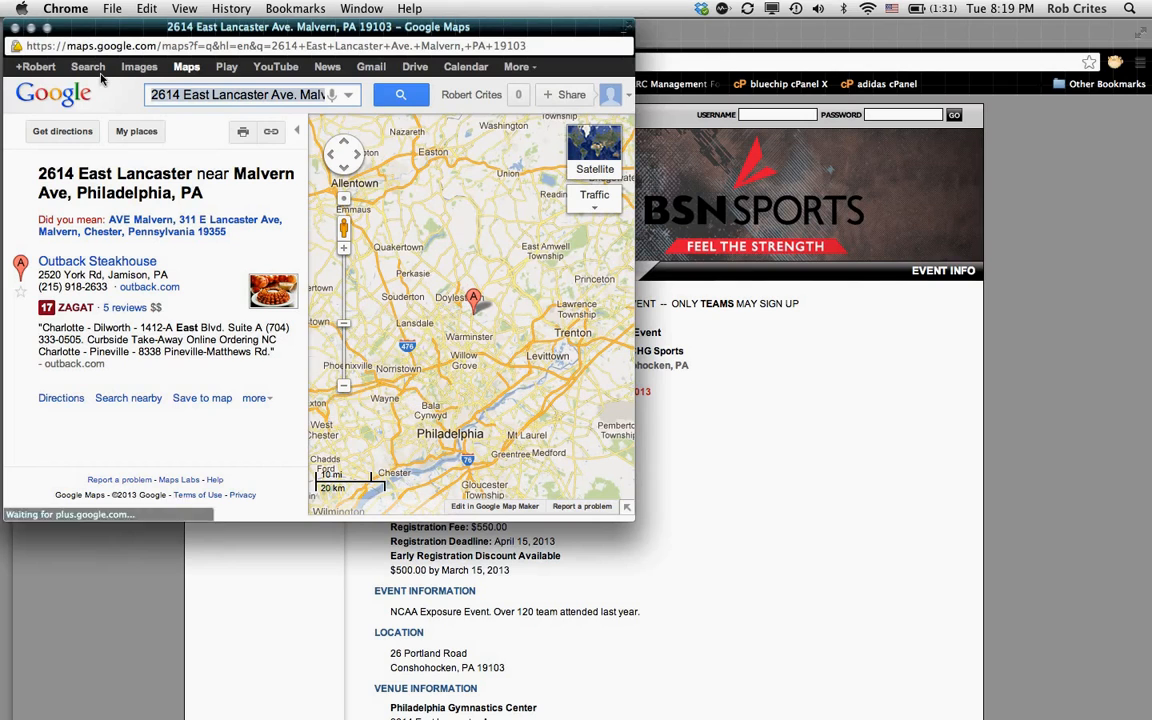
{"action": "left_click", "coordinate": [16, 28]}
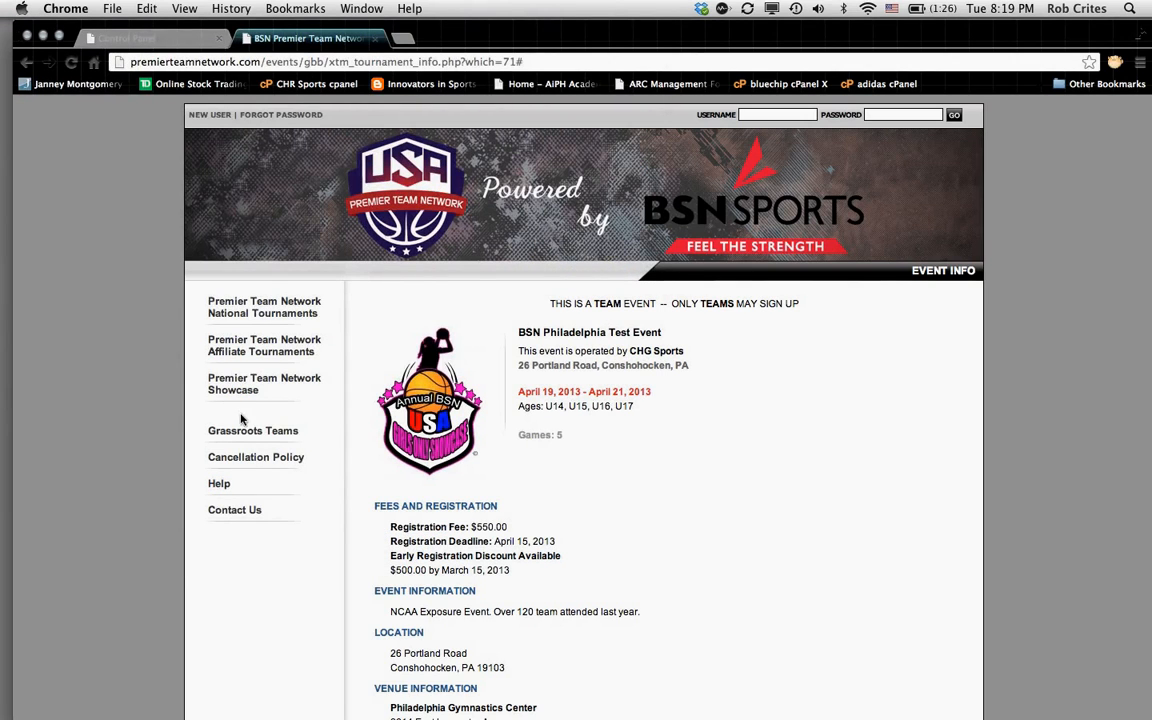
{"action": "scroll", "coordinate": [561, 651], "scroll_direction": "down", "scroll_amount": 5}
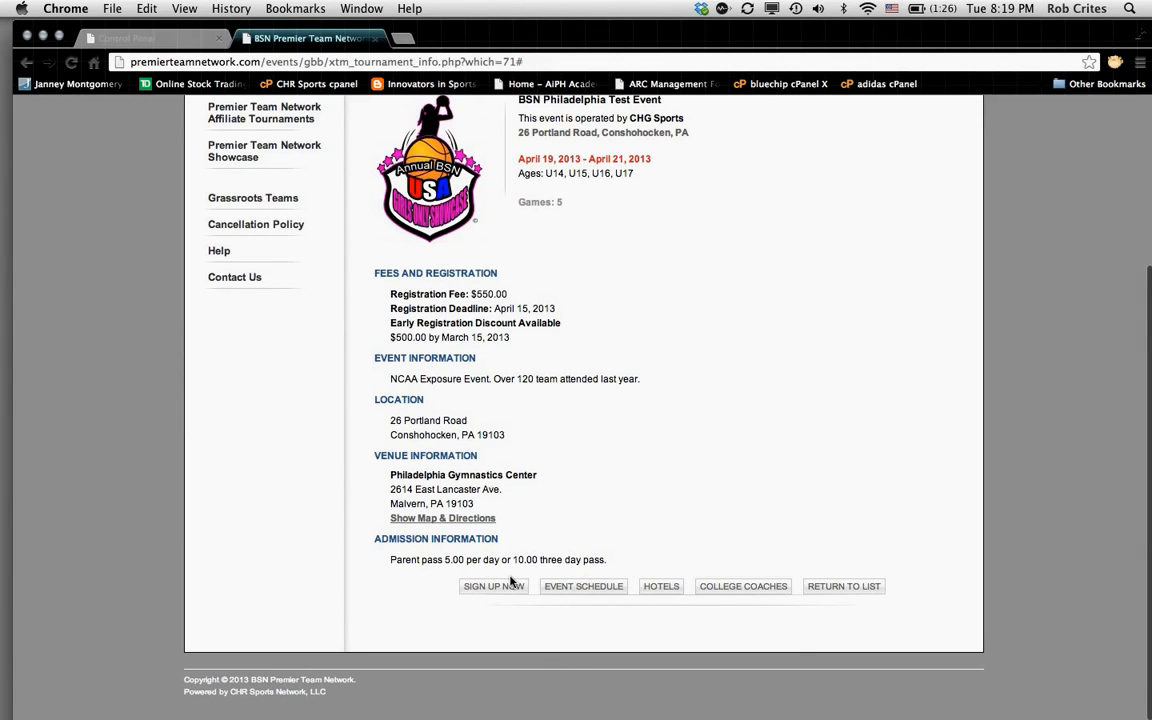
{"action": "left_click", "coordinate": [663, 589]}
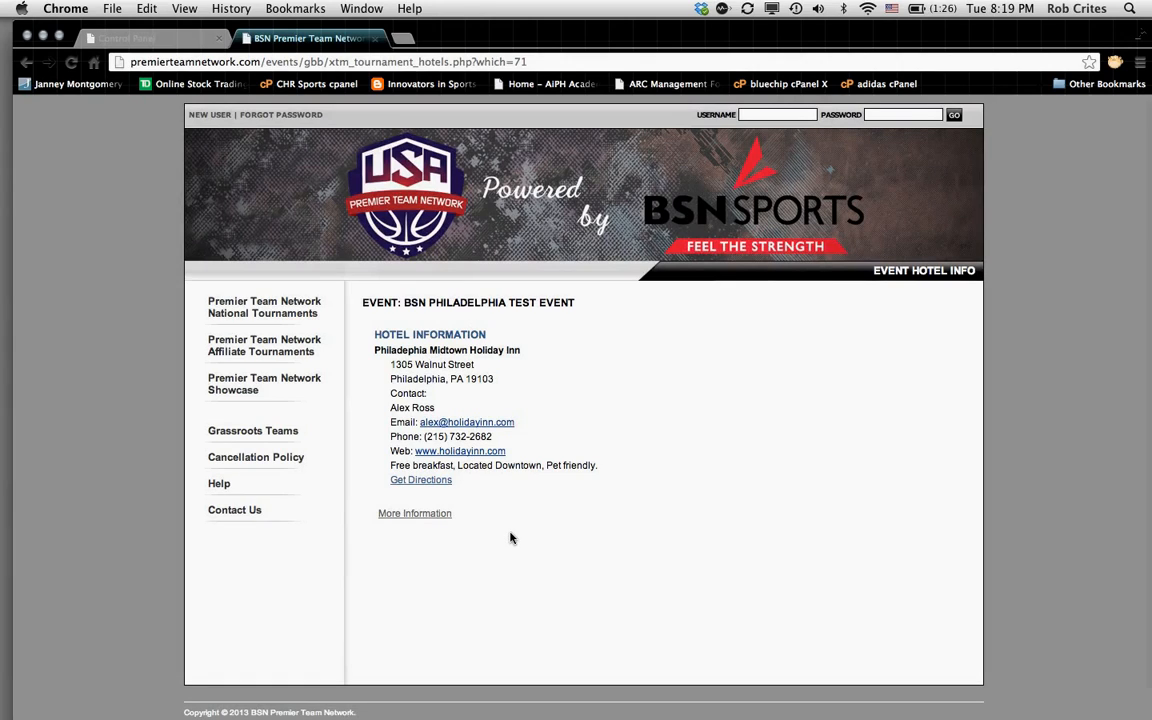
{"action": "left_click", "coordinate": [470, 452]}
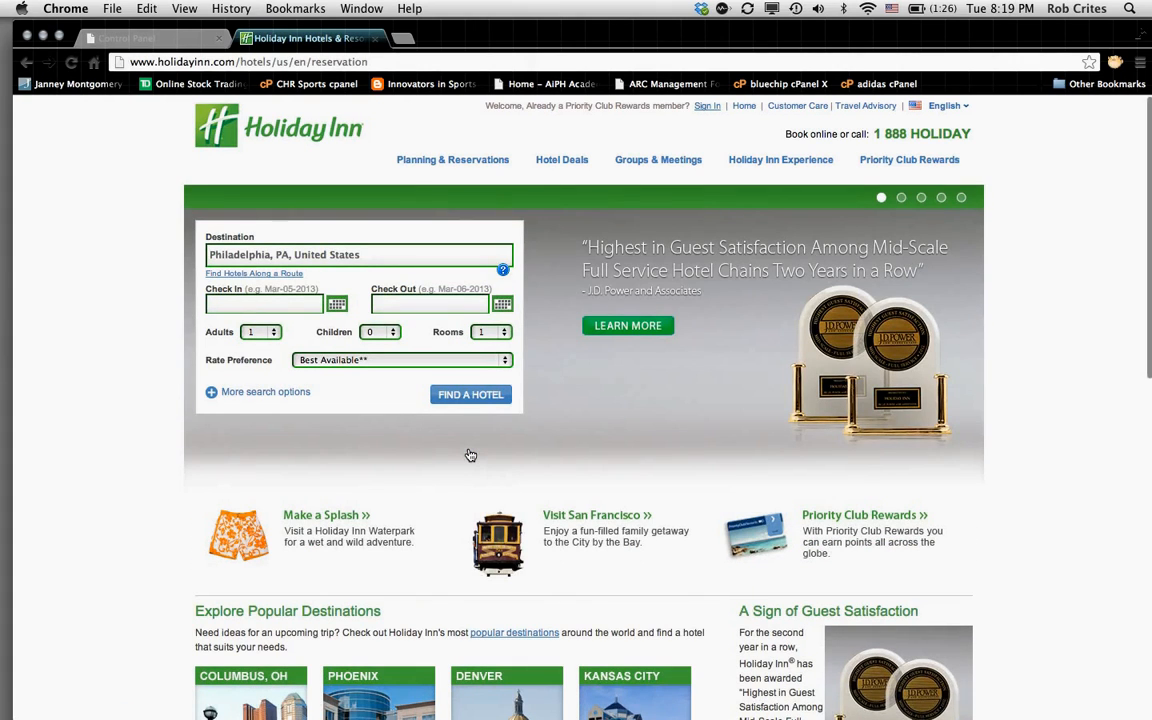
{"action": "left_click", "coordinate": [28, 62]}
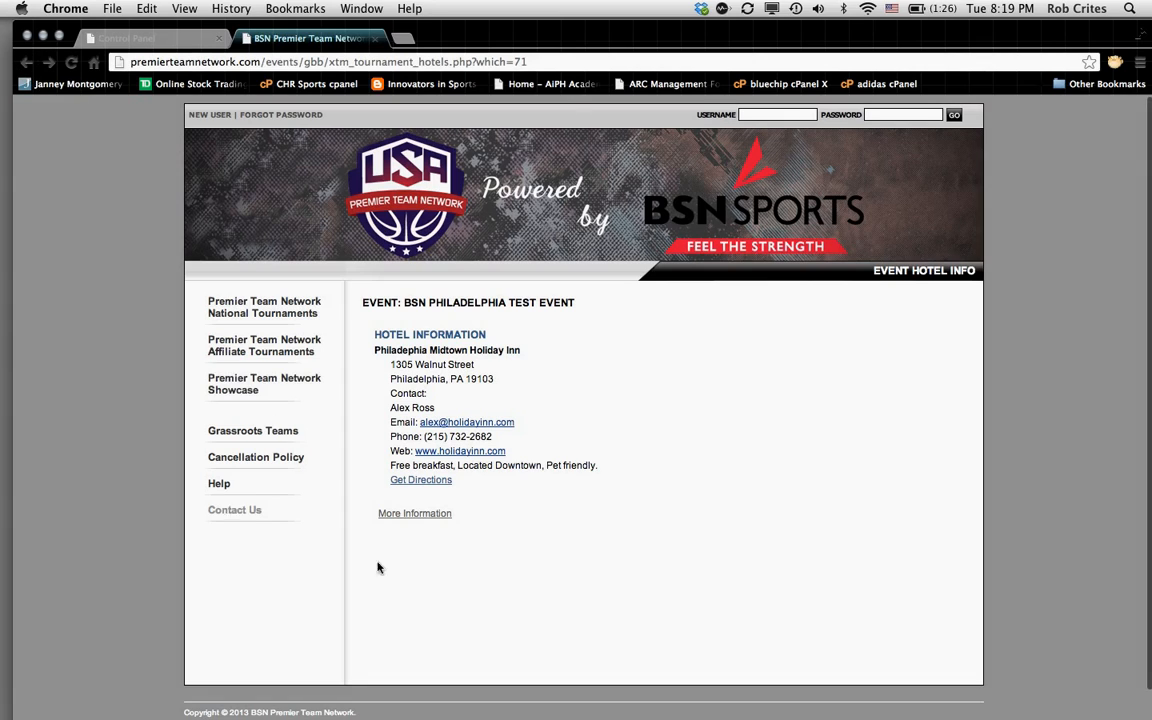
{"action": "left_click", "coordinate": [428, 481]}
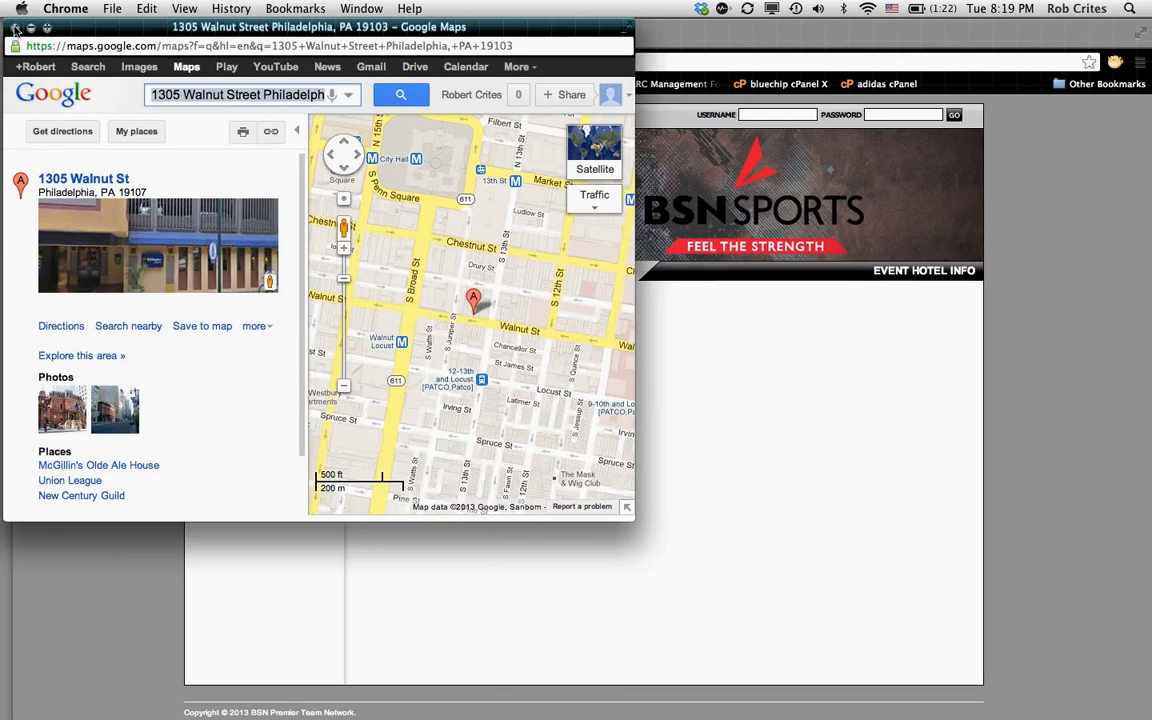
{"action": "left_click", "coordinate": [14, 27]}
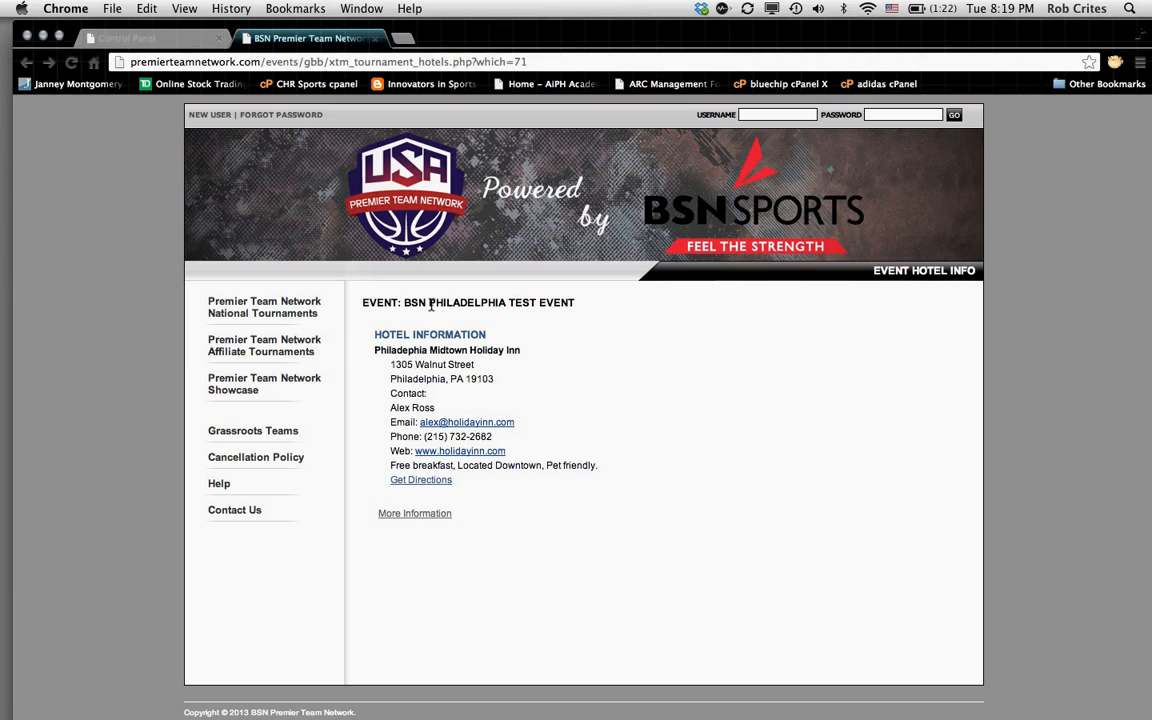
{"action": "left_click", "coordinate": [415, 514]}
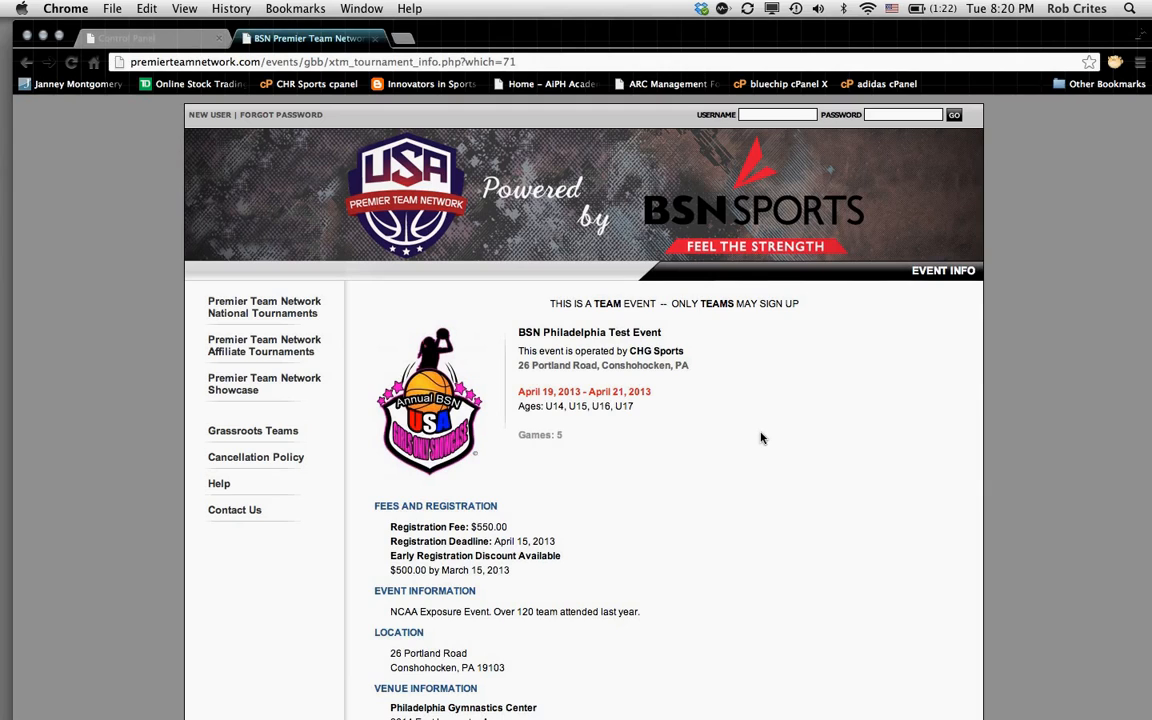
Step: Go back to the Control Panel's Edit Event form for BSN Philadelphia Test Event
{"action": "scroll", "coordinate": [757, 470], "scroll_direction": "down", "scroll_amount": 2}
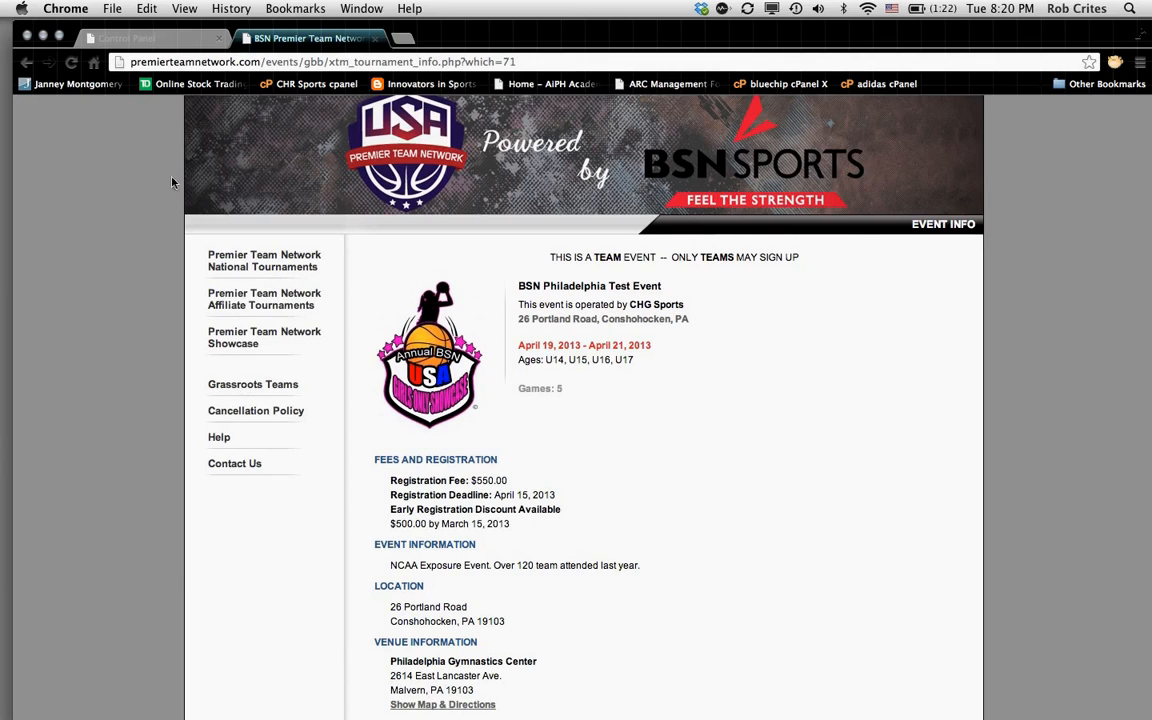
{"action": "left_click", "coordinate": [150, 40]}
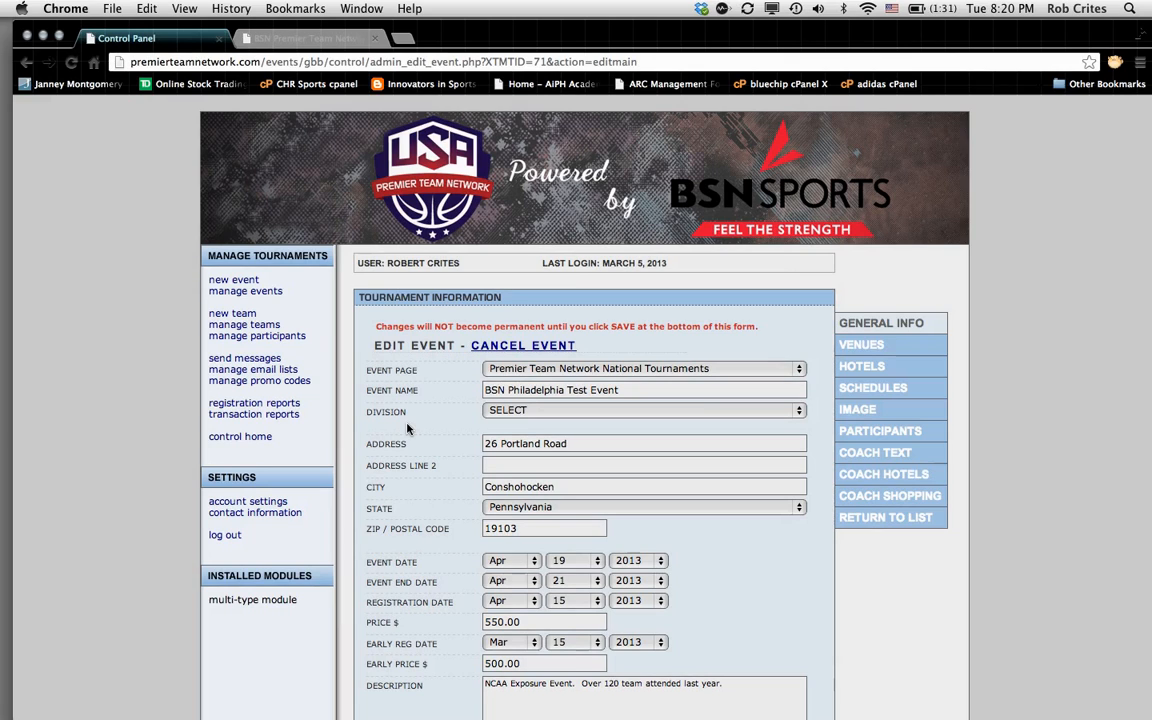
{"action": "mouse_move", "coordinate": [8, 498]}
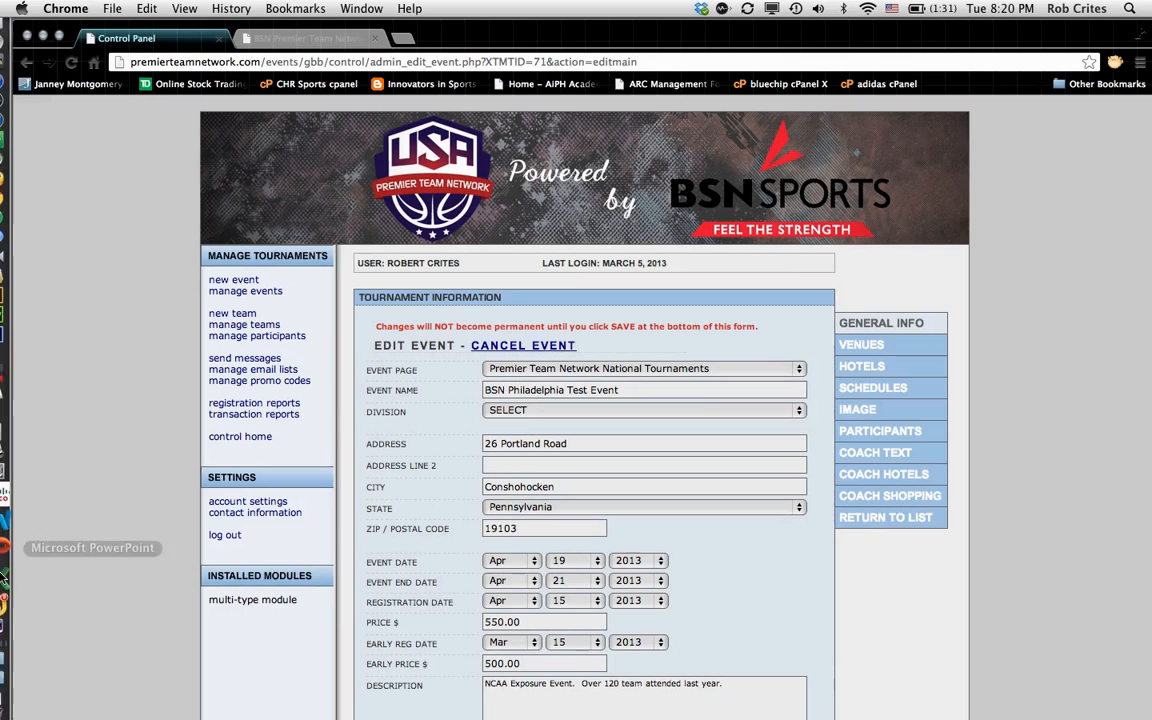